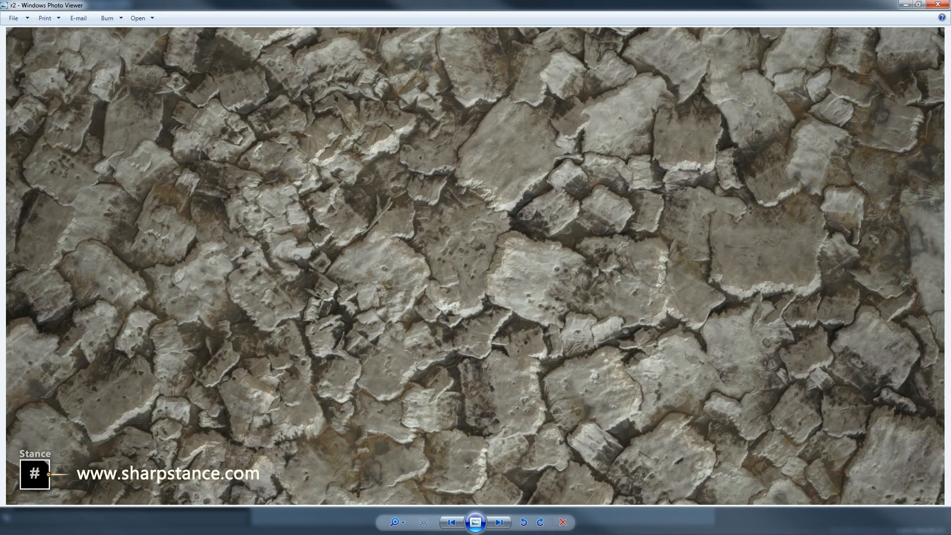
# Browse the concrete rubble renders from r2 through r4, close the image viewer and return to Substance Designer
pyautogui.click(936, 3)
pyautogui.click(497, 523)
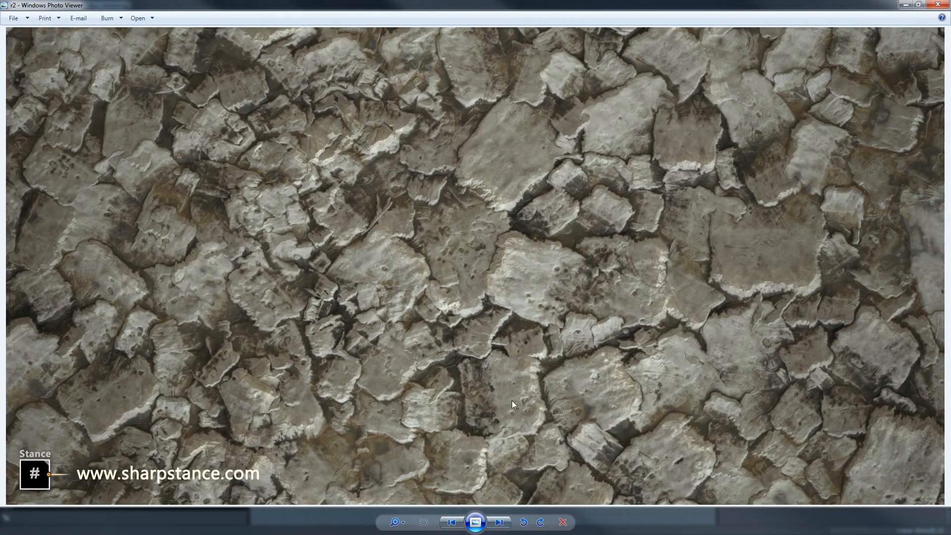
pyautogui.click(499, 522)
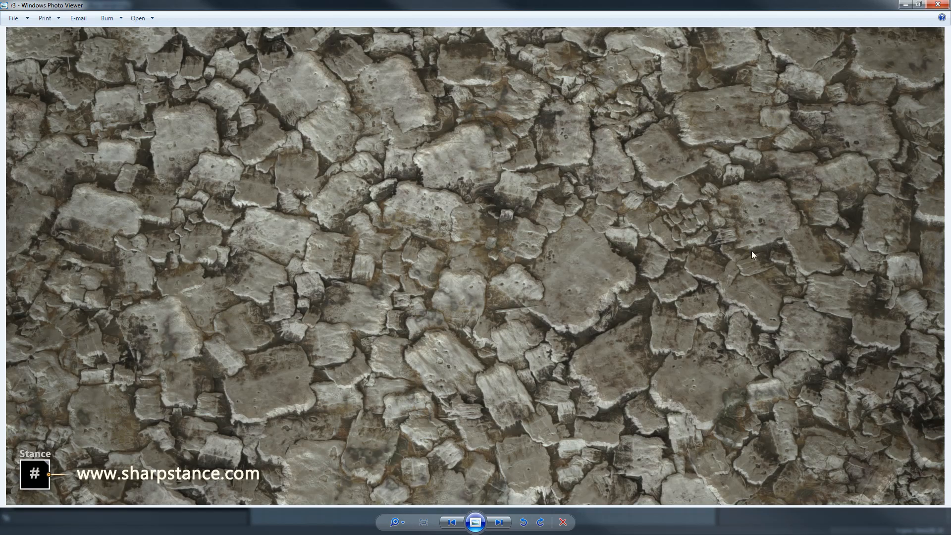
pyautogui.click(498, 522)
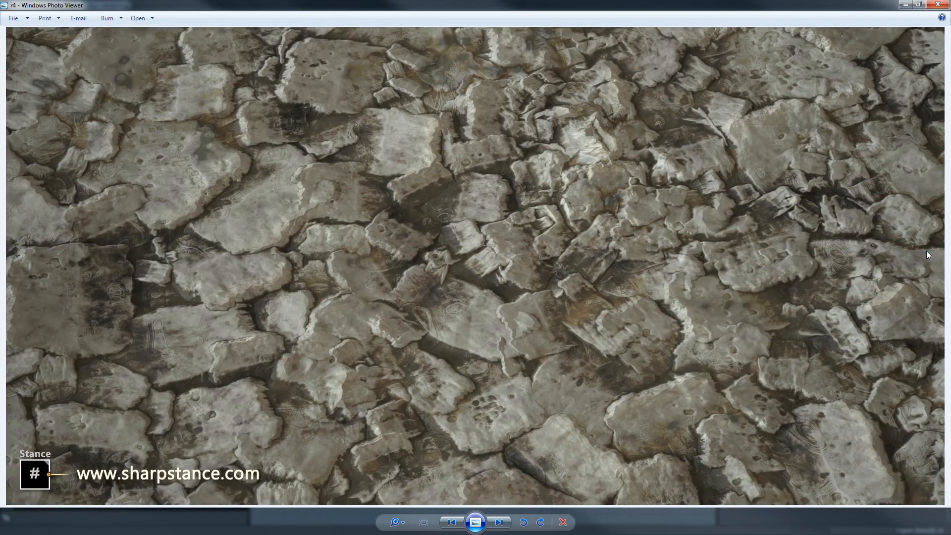
pyautogui.click(937, 7)
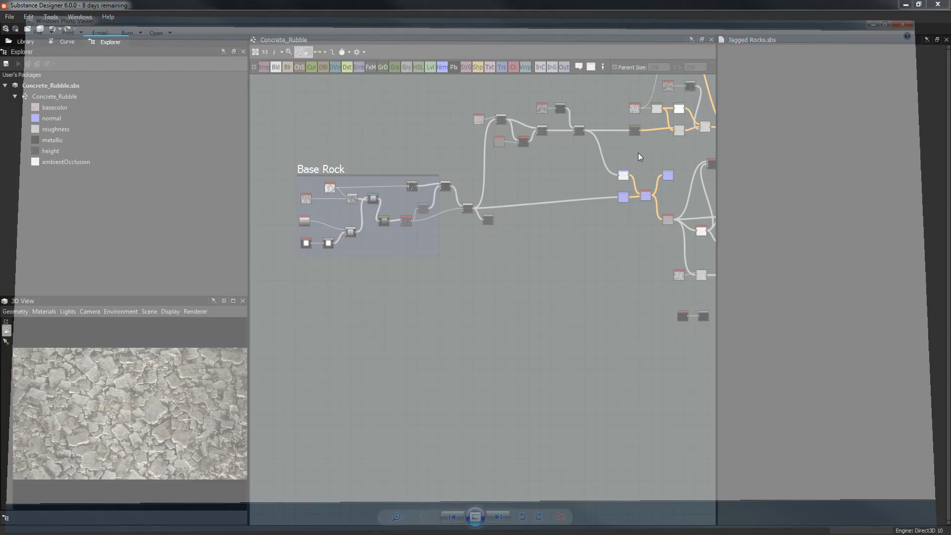
# Examine the overall Concrete_Rubble node graph and inspect the nodes inside the Base Rock frame
pyautogui.moveTo(477, 304); pyautogui.dragTo(450, 346, button='middle')
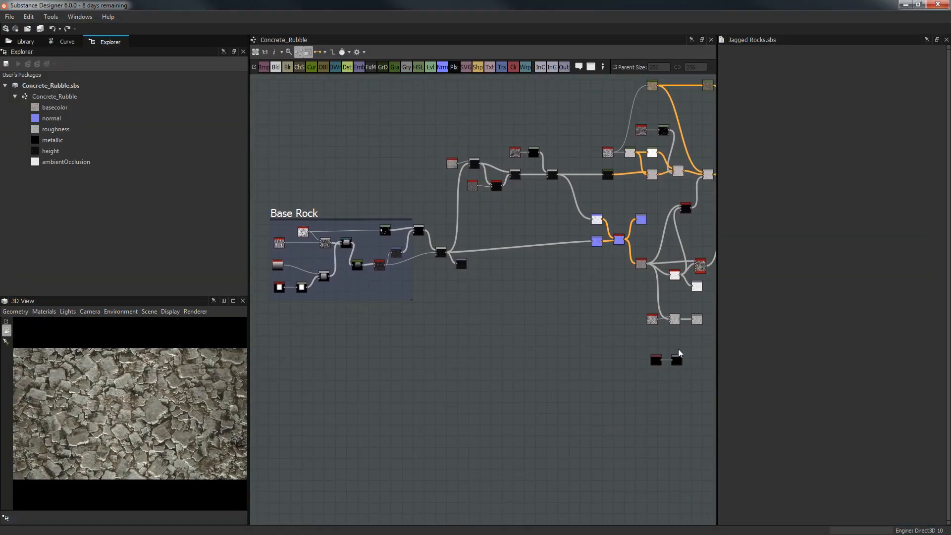
pyautogui.scroll(-3, 709, 346)
pyautogui.moveTo(694, 349); pyautogui.dragTo(514, 341, button='middle')
pyautogui.scroll(3, 570, 263)
pyautogui.moveTo(569, 246); pyautogui.dragTo(655, 238, button='middle')
pyautogui.moveTo(470, 189); pyautogui.dragTo(521, 150, button='middle')
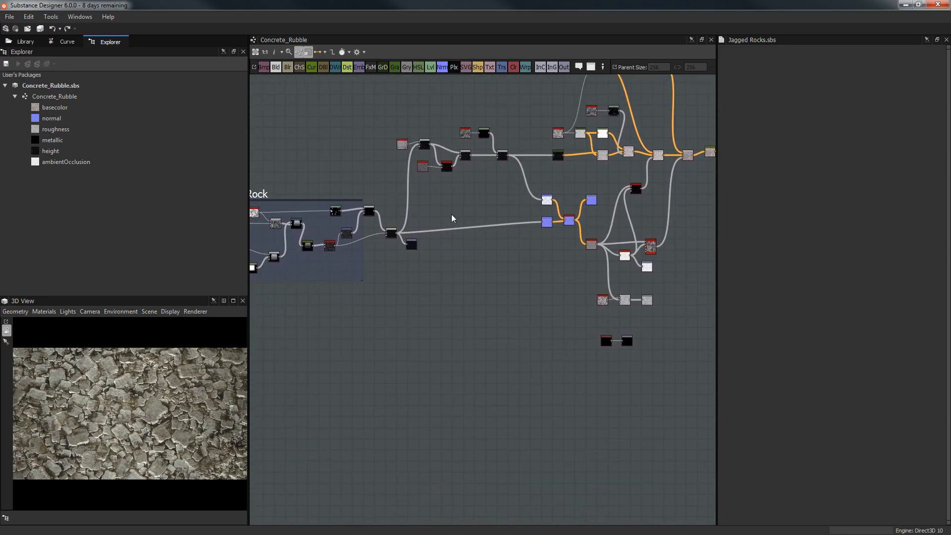
pyautogui.moveTo(484, 296); pyautogui.dragTo(566, 302, button='middle')
pyautogui.scroll(1, 343, 259)
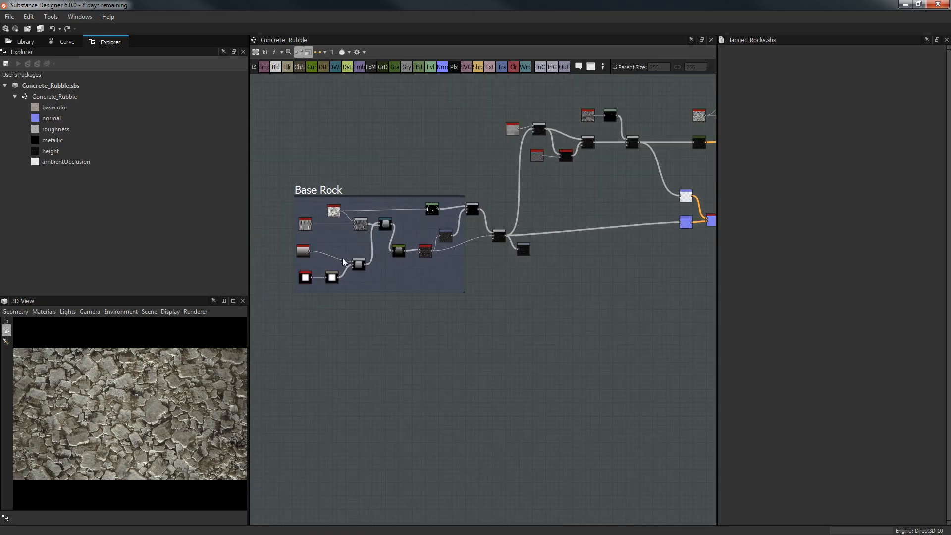
pyautogui.moveTo(344, 262); pyautogui.dragTo(390, 269, button='middle')
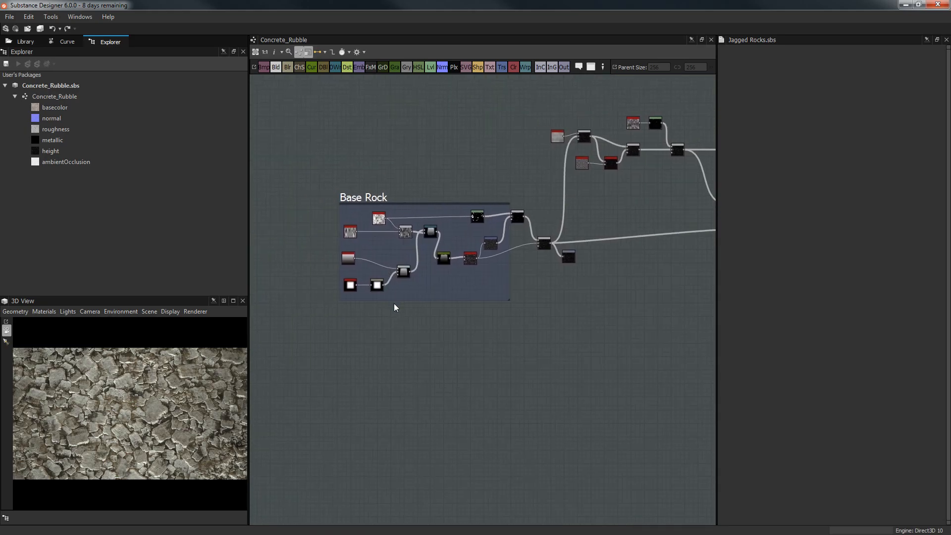
pyautogui.moveTo(531, 344); pyautogui.dragTo(421, 373, button='middle')
pyautogui.moveTo(542, 364); pyautogui.dragTo(580, 367, button='middle')
pyautogui.moveTo(480, 379); pyautogui.dragTo(573, 356, button='middle')
pyautogui.scroll(5, 466, 341)
pyautogui.moveTo(470, 341); pyautogui.dragTo(521, 451, button='middle')
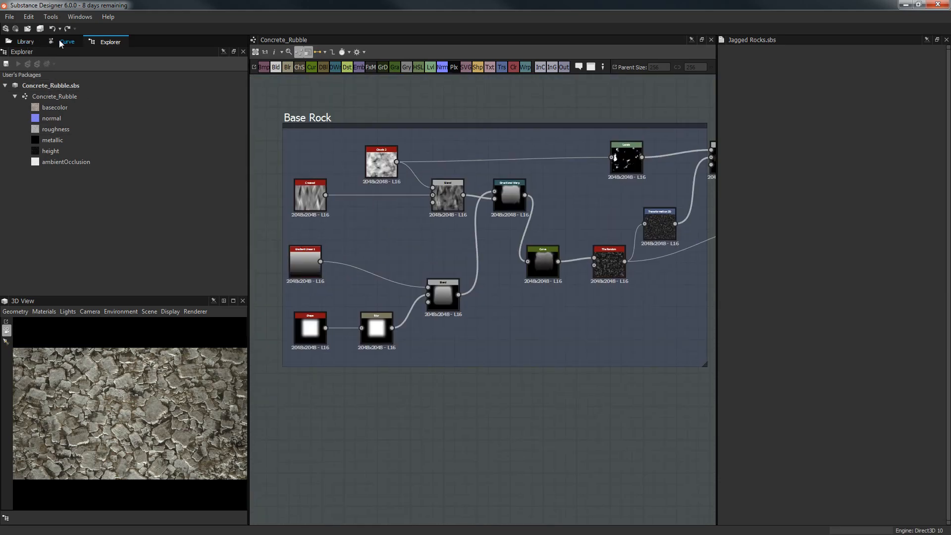
pyautogui.click(26, 42)
pyautogui.moveTo(376, 186); pyautogui.dragTo(411, 176, button='middle')
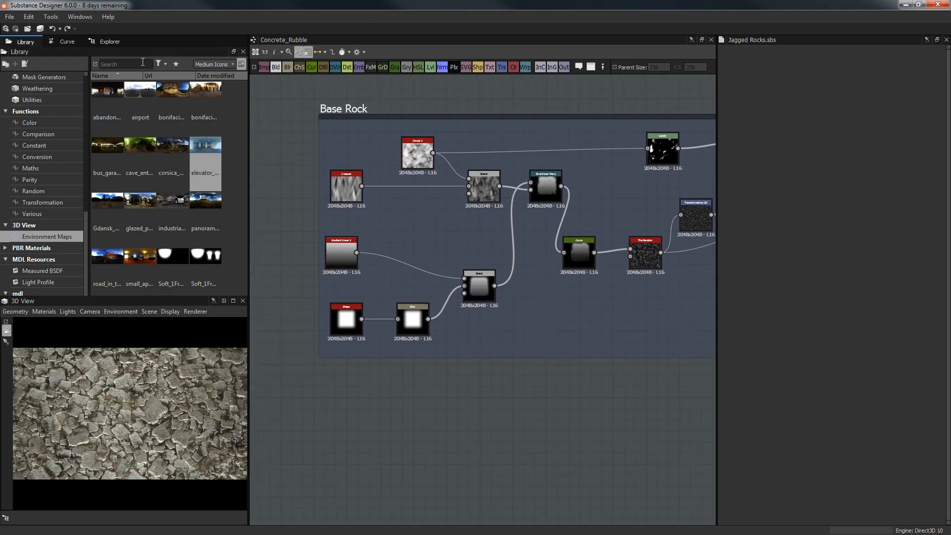
pyautogui.click(67, 42)
pyautogui.moveTo(429, 231); pyautogui.dragTo(376, 226, button='middle')
# Try repositioning the Curve and Tile Random nodes inside the Base Rock frame
pyautogui.moveTo(293, 160); pyautogui.dragTo(504, 367)
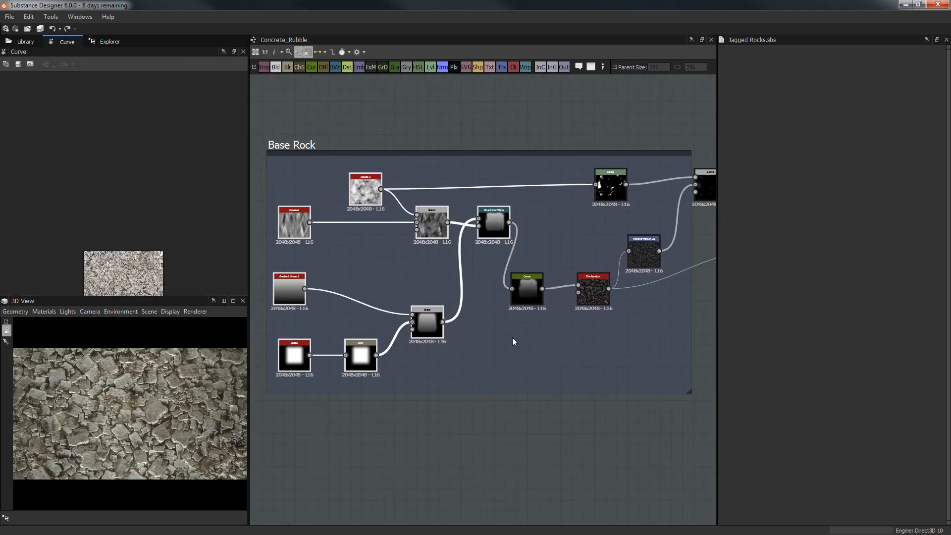
pyautogui.moveTo(527, 285); pyautogui.dragTo(556, 236)
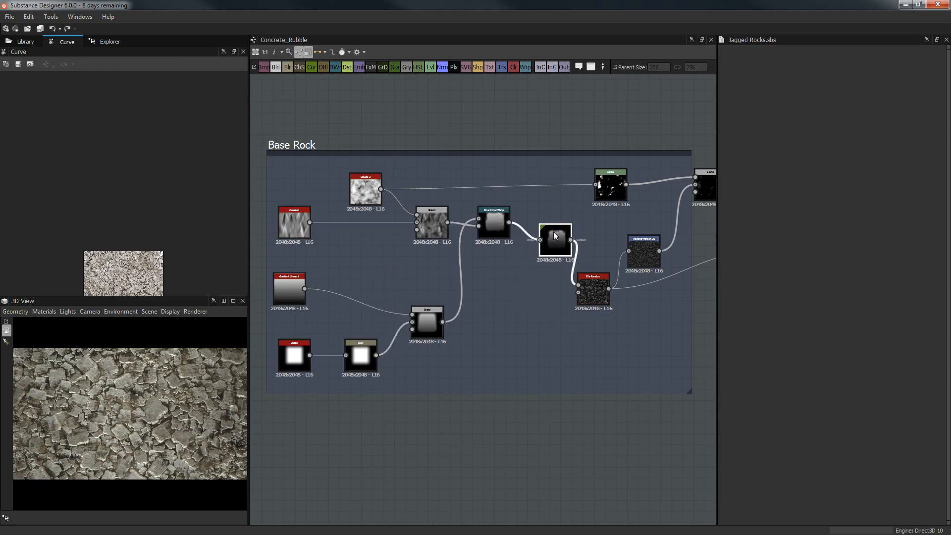
pyautogui.hotkey('ctrl', 'z')
pyautogui.moveTo(582, 293); pyautogui.dragTo(568, 250)
pyautogui.moveTo(306, 158); pyautogui.dragTo(500, 368)
# Preview the Directional Warp node's output and inspect the warped edges of the rock shape up close
pyautogui.moveTo(516, 366); pyautogui.dragTo(572, 371, button='middle')
pyautogui.scroll(2, 552, 330)
pyautogui.click(539, 266)
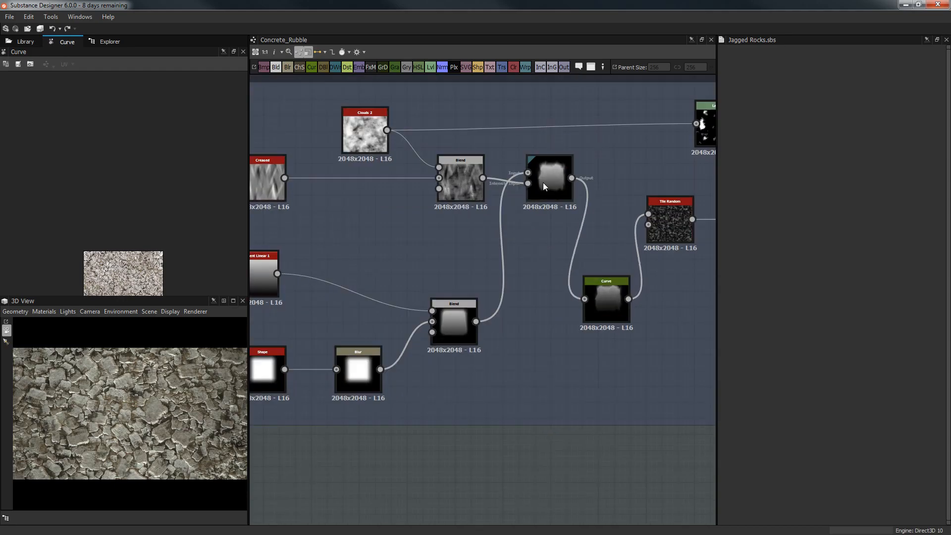
pyautogui.click(542, 182)
pyautogui.scroll(3, 138, 269)
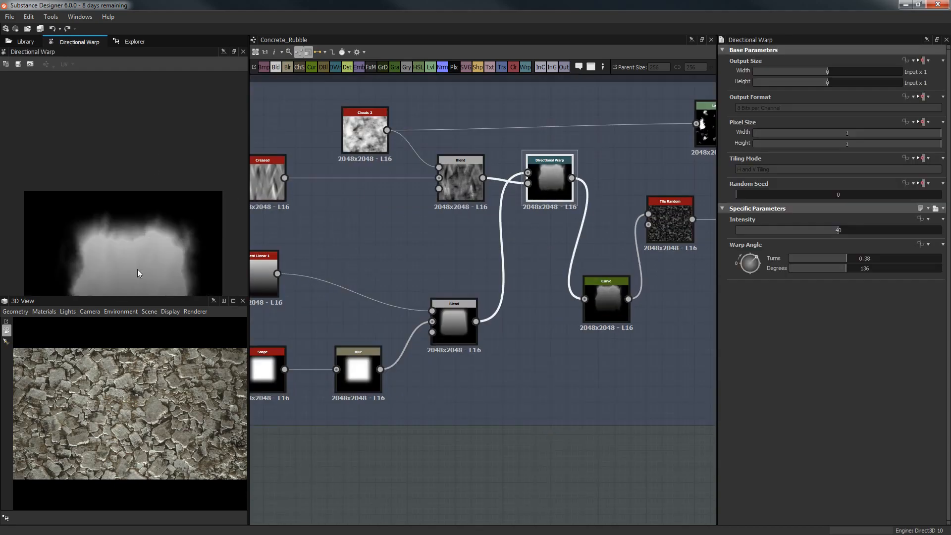
pyautogui.scroll(4, 131, 218)
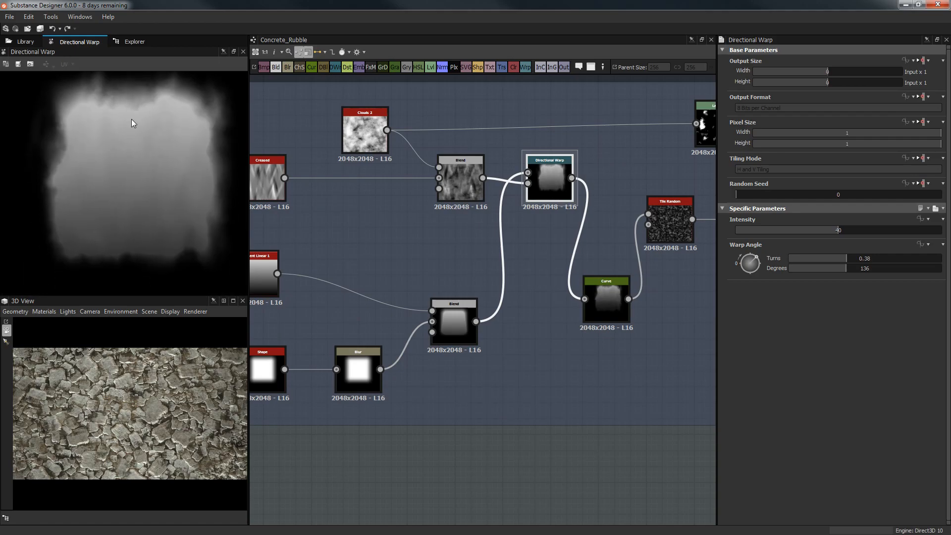
pyautogui.scroll(-5, 135, 130)
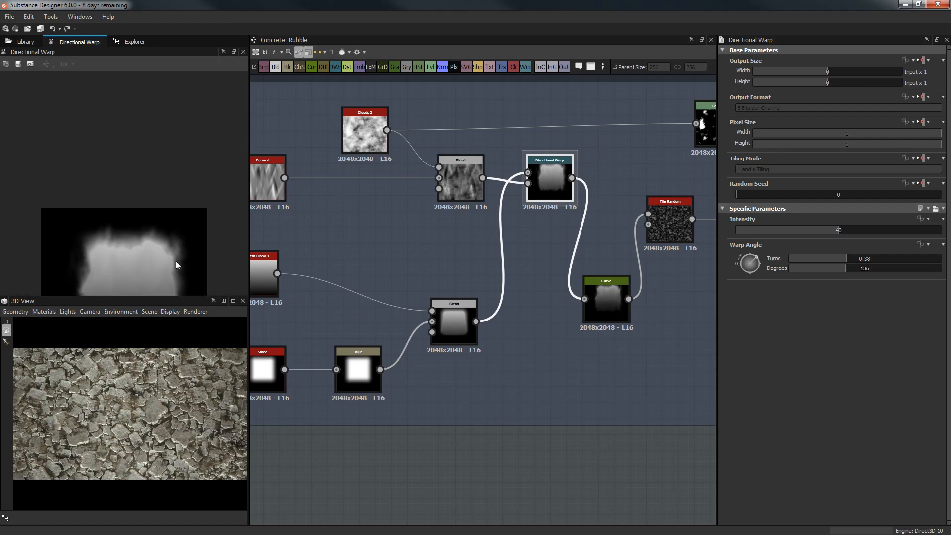
pyautogui.scroll(4, 168, 188)
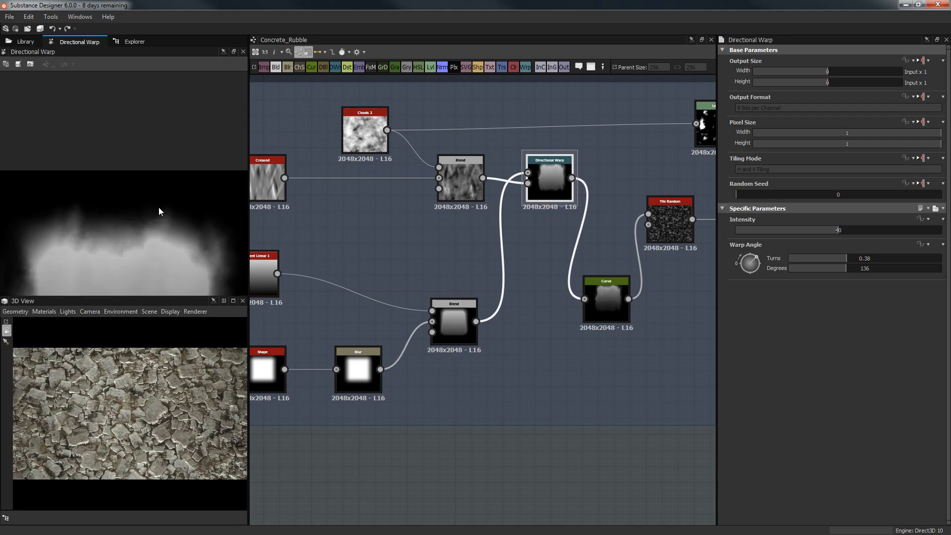
pyautogui.scroll(-4, 172, 182)
pyautogui.scroll(2, 166, 198)
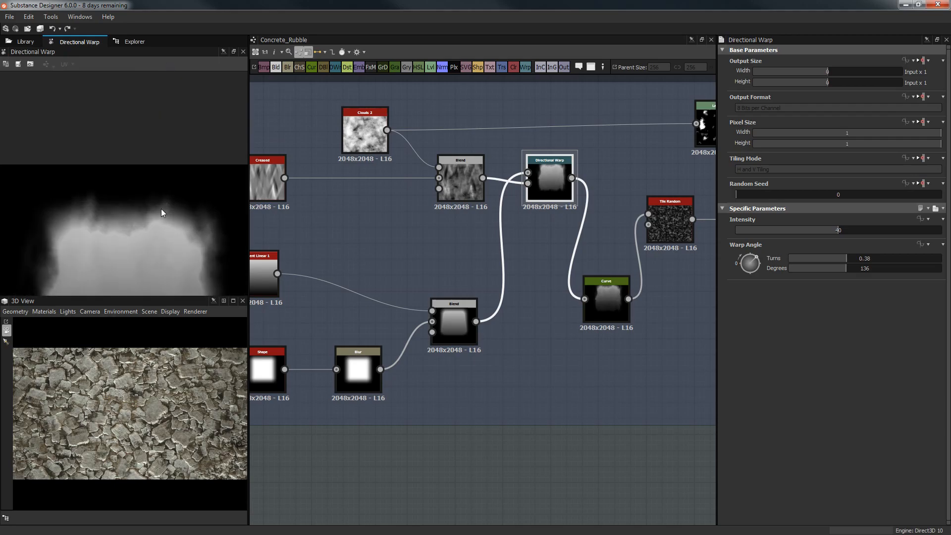
pyautogui.scroll(4, 162, 209)
pyautogui.scroll(-4, 182, 141)
pyautogui.moveTo(431, 161); pyautogui.dragTo(523, 74, button='middle')
pyautogui.moveTo(675, 102); pyautogui.dragTo(637, 137, button='middle')
pyautogui.scroll(4, 213, 219)
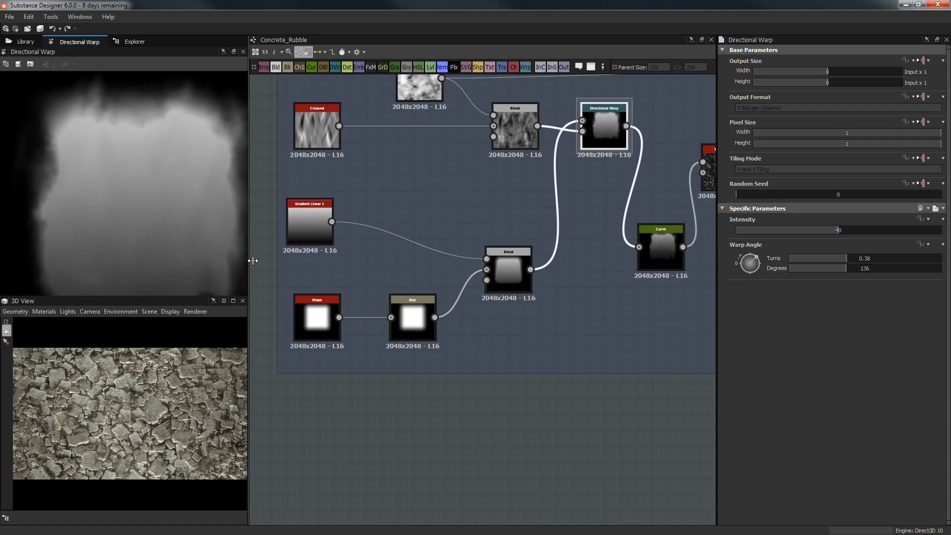
# Widen the preview area beside the graph and arrange the 3D View beneath the tabbed panels at about half the height
pyautogui.moveTo(250, 262); pyautogui.dragTo(279, 267)
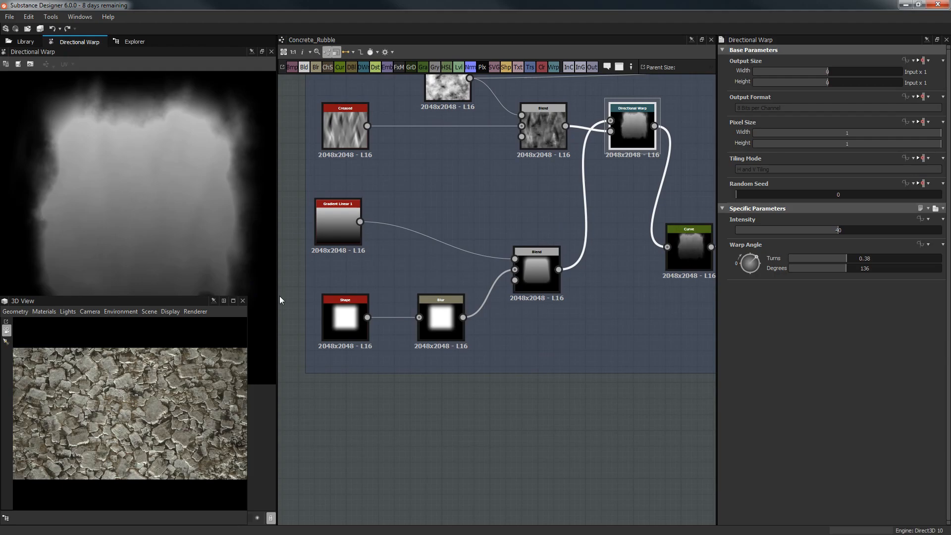
pyautogui.moveTo(275, 296)
pyautogui.mouseDown()
pyautogui.moveTo(262, 298)
pyautogui.moveTo(290, 297)
pyautogui.mouseUp()
pyautogui.moveTo(149, 301); pyautogui.dragTo(169, 141)
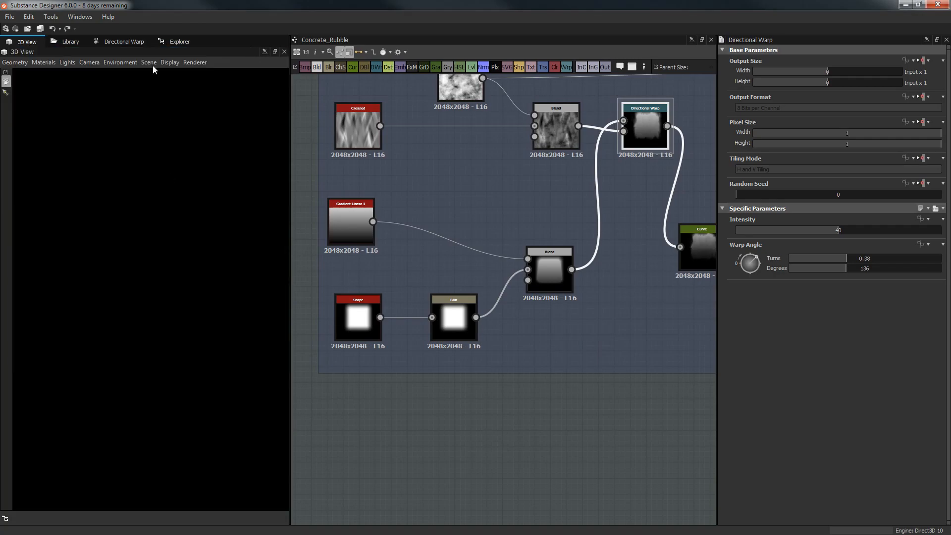
pyautogui.moveTo(32, 43); pyautogui.dragTo(139, 42)
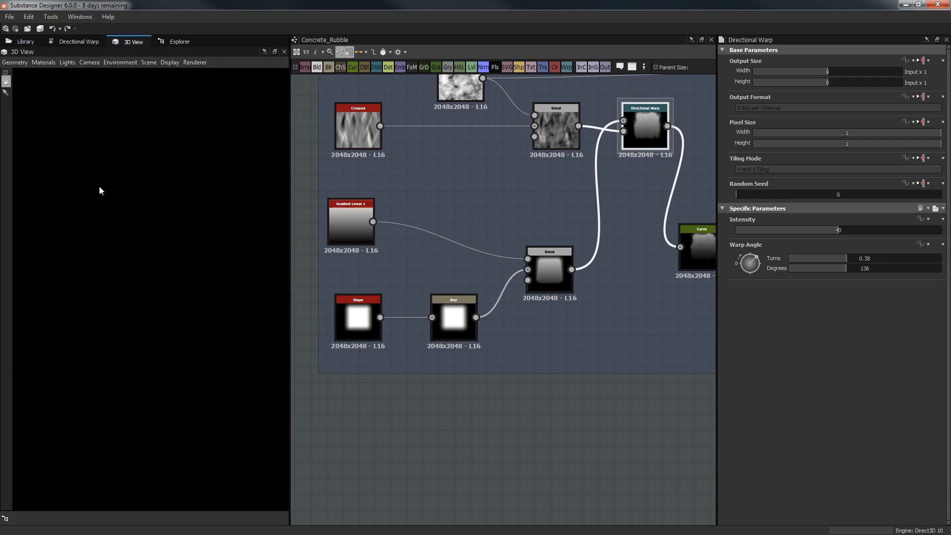
pyautogui.doubleClick(127, 52)
pyautogui.moveTo(147, 296); pyautogui.dragTo(137, 516)
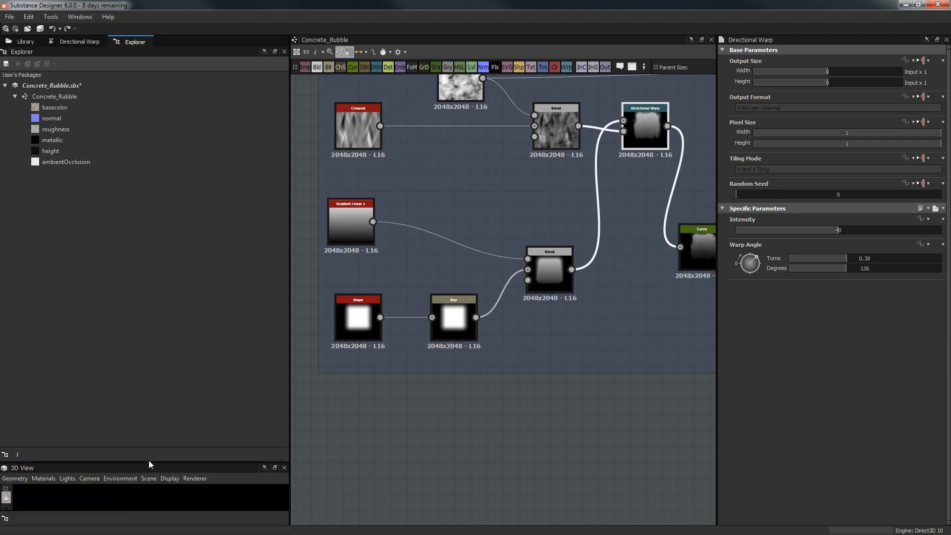
pyautogui.moveTo(148, 463); pyautogui.dragTo(135, 250)
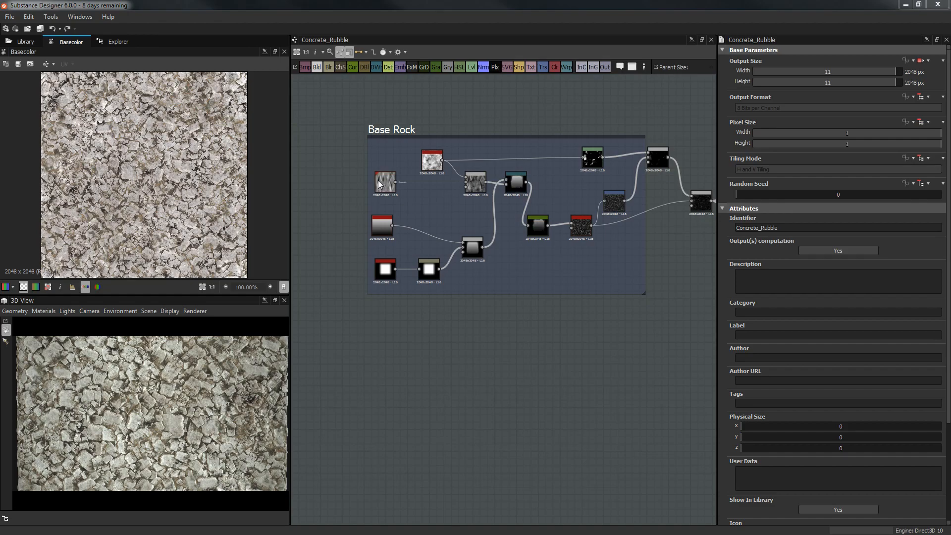
# Preview the Shape node at the start of the Base Rock frame and review its pattern and scale parameters
pyautogui.scroll(4, 475, 204)
pyautogui.scroll(3, 555, 178)
pyautogui.moveTo(489, 223); pyautogui.dragTo(629, 183, button='middle')
pyautogui.scroll(-1, 537, 210)
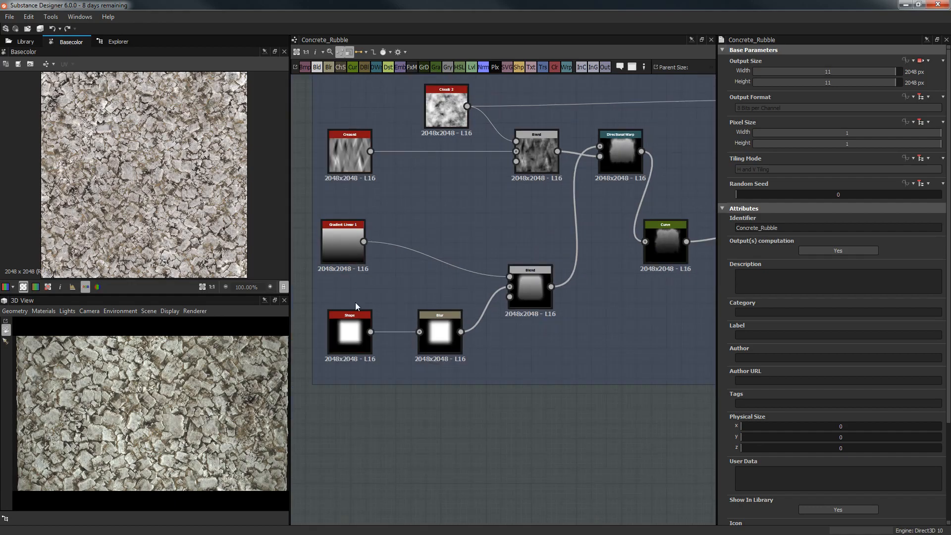
pyautogui.doubleClick(350, 322)
pyautogui.scroll(2, 403, 320)
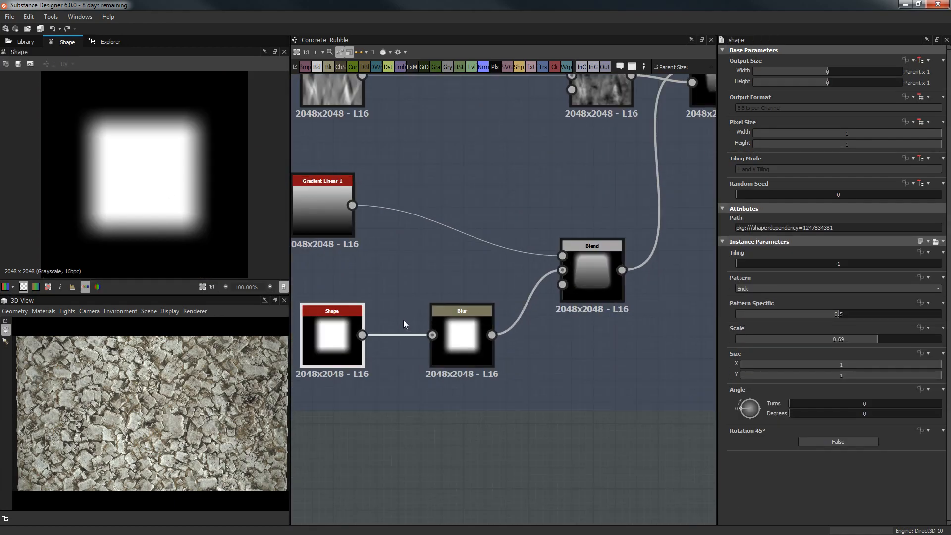
pyautogui.moveTo(443, 310); pyautogui.dragTo(483, 309, button='middle')
pyautogui.click(512, 332)
pyautogui.click(374, 343)
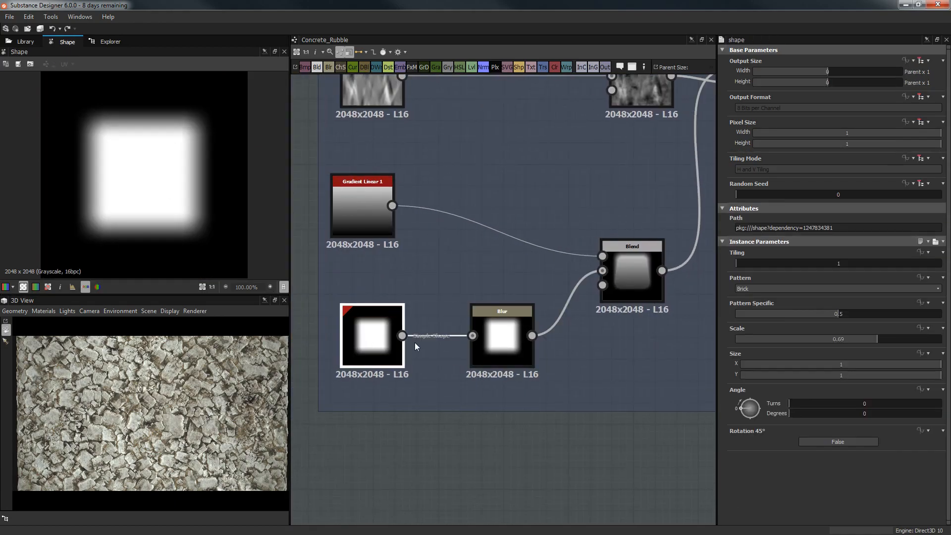
# Compare the edge falloff of the Blur node with that of the Shape node at high preview magnification
pyautogui.doubleClick(483, 314)
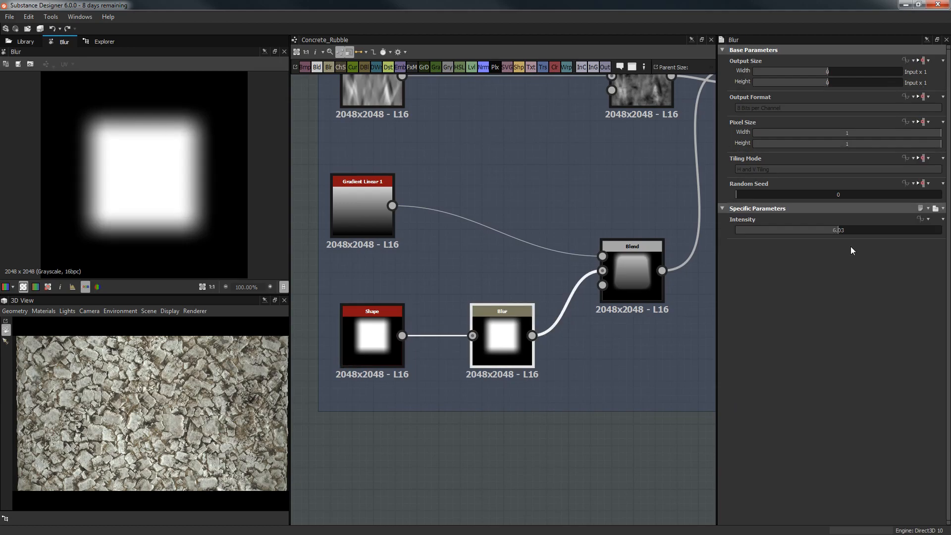
pyautogui.scroll(5, 197, 154)
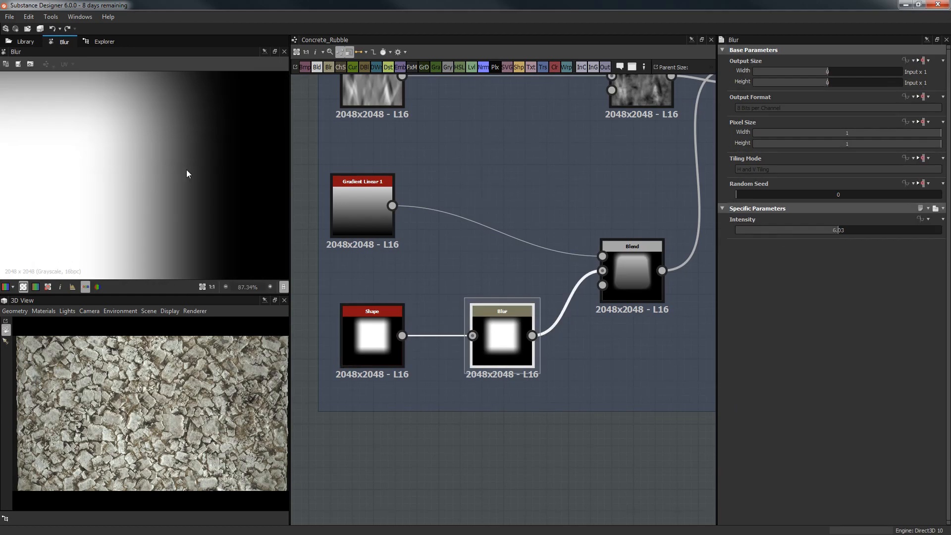
pyautogui.doubleClick(373, 352)
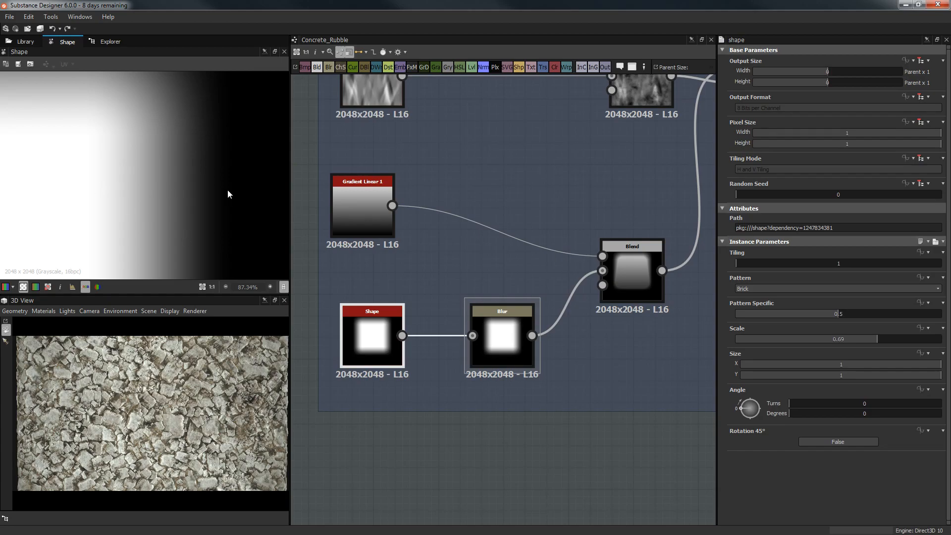
pyautogui.scroll(8, 200, 182)
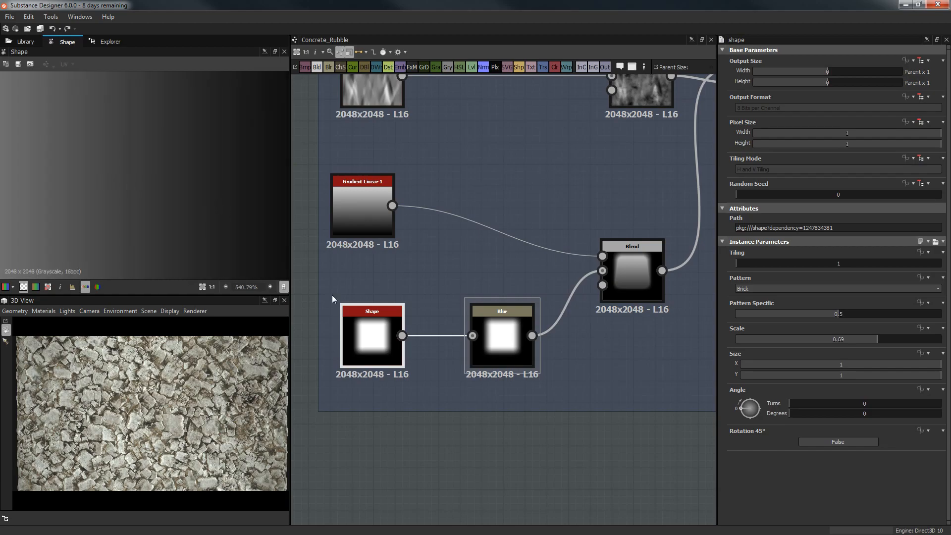
pyautogui.doubleClick(516, 340)
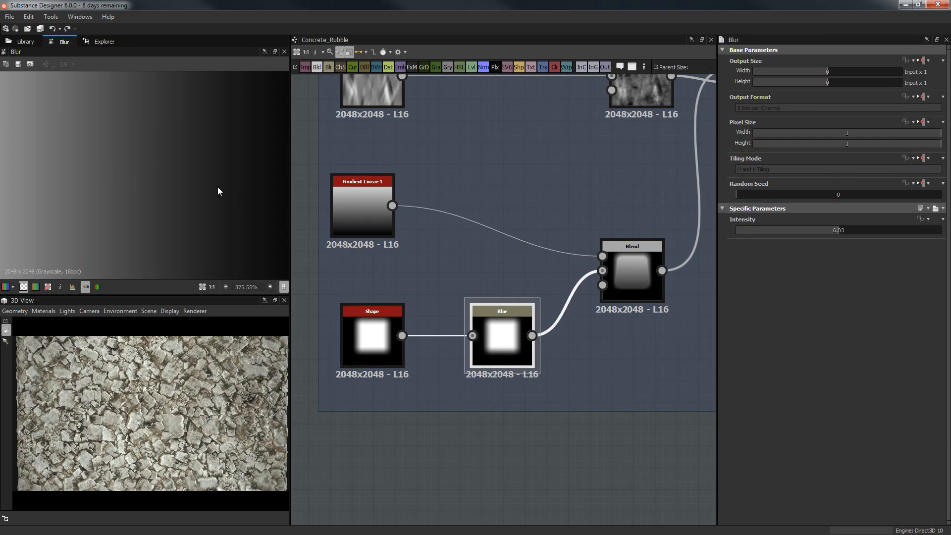
pyautogui.scroll(-10, 218, 188)
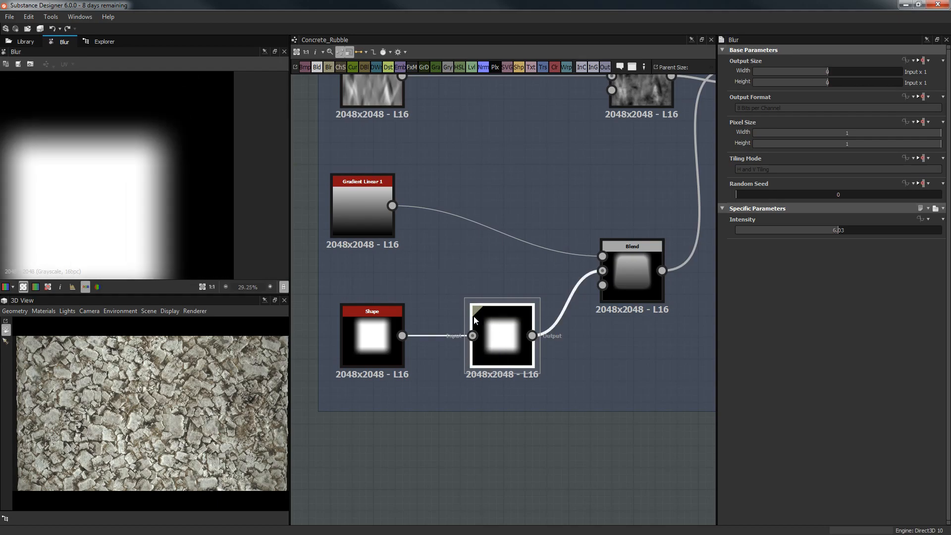
# Reposition the Gradient Linear 1 node closer to the Blend node it feeds, and preview that Blend node's output
pyautogui.moveTo(449, 272); pyautogui.dragTo(436, 340, button='middle')
pyautogui.scroll(-2, 436, 340)
pyautogui.moveTo(363, 250); pyautogui.dragTo(400, 251)
pyautogui.click(606, 319)
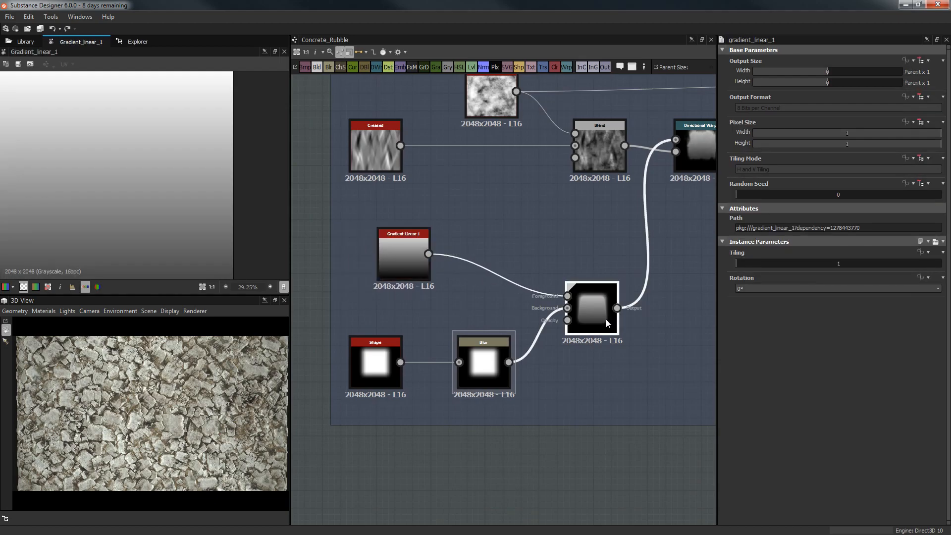
pyautogui.scroll(-1, 207, 200)
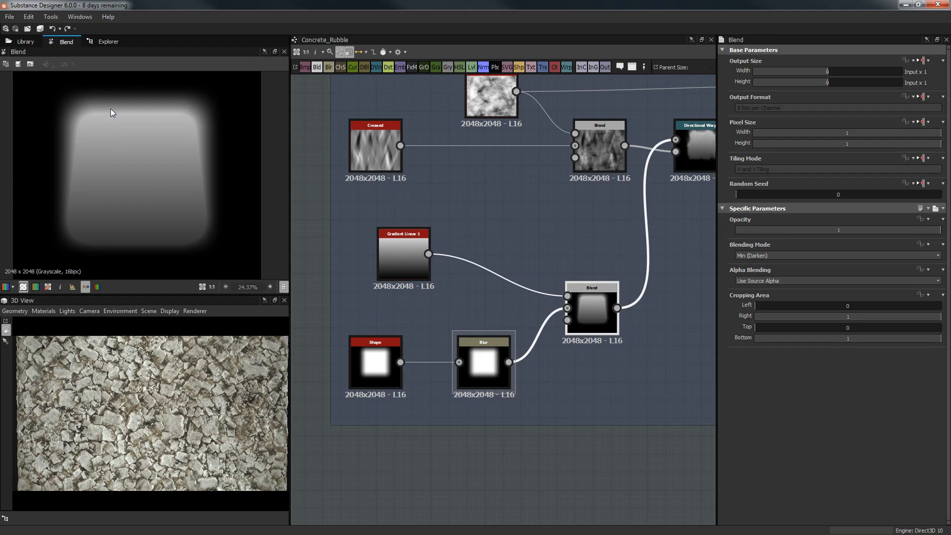
# Preview the Creased noise and the Blend node that combines it with Clouds 2
pyautogui.moveTo(546, 271); pyautogui.dragTo(459, 317, button='middle')
pyautogui.moveTo(528, 315); pyautogui.dragTo(544, 315, button='middle')
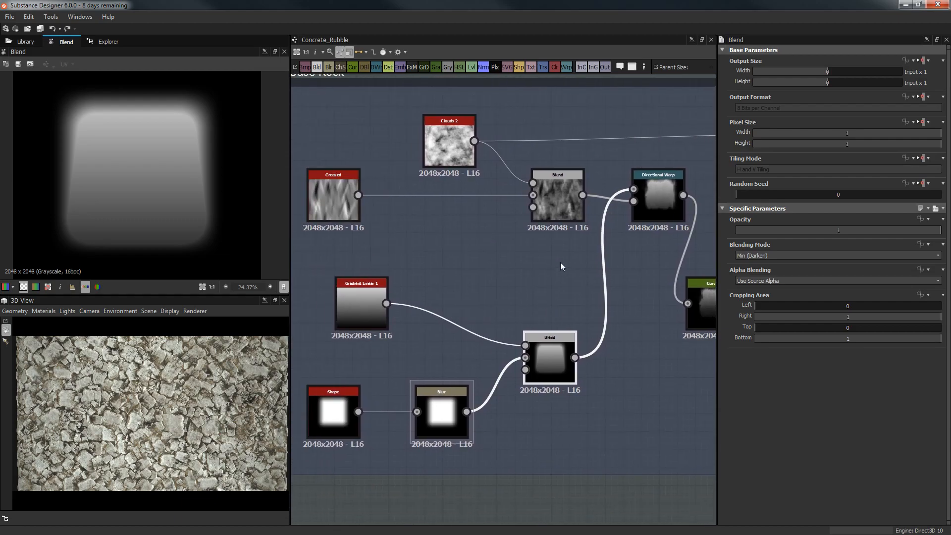
pyautogui.doubleClick(335, 188)
pyautogui.scroll(2, 175, 188)
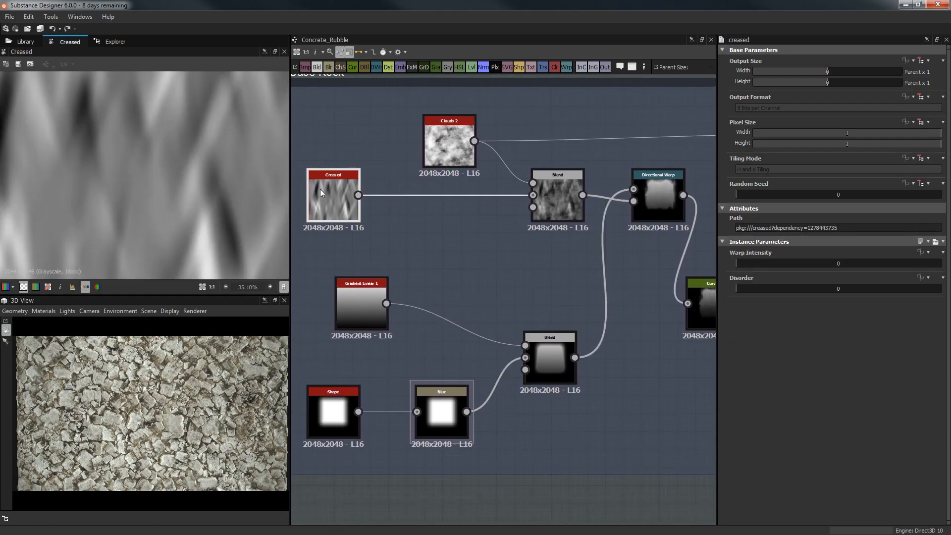
pyautogui.doubleClick(448, 149)
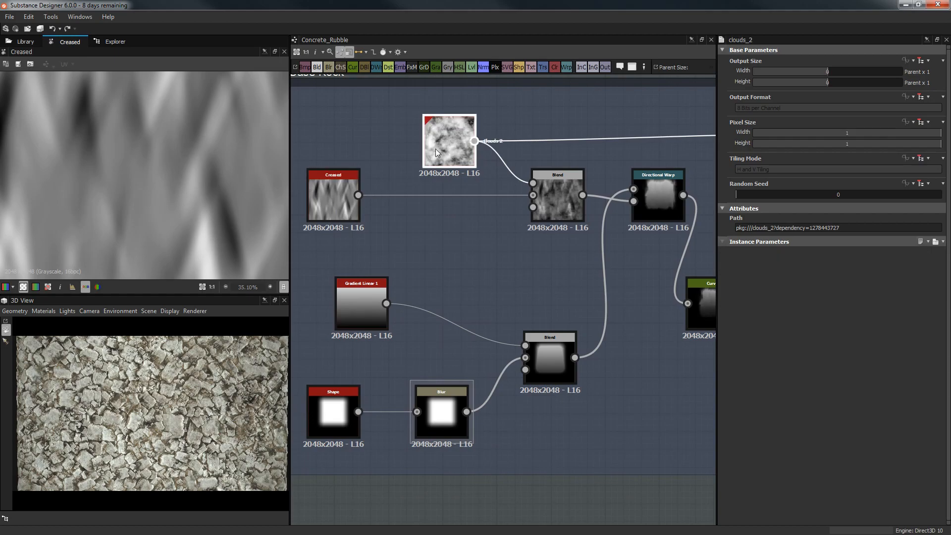
pyautogui.doubleClick(553, 192)
pyautogui.scroll(-4, 201, 193)
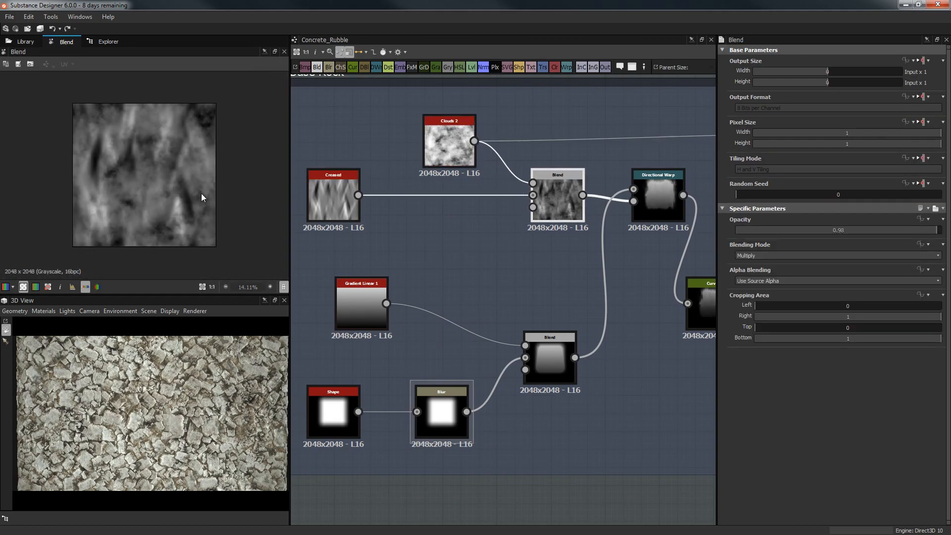
pyautogui.scroll(2, 203, 198)
# Preview the Directional Warp node and check how it distorts the edges of the rock shape
pyautogui.moveTo(700, 231); pyautogui.dragTo(511, 228, button='middle')
pyautogui.doubleClick(448, 205)
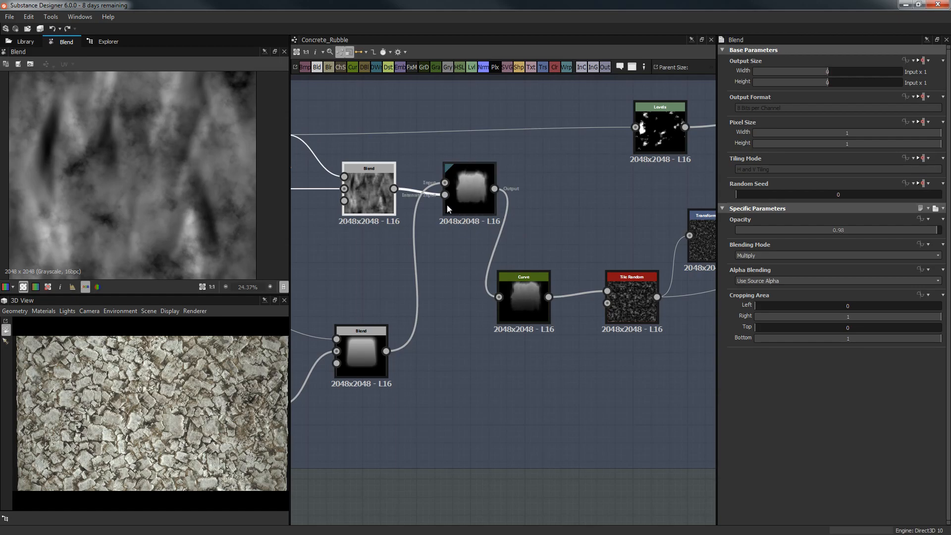
pyautogui.scroll(1, 464, 192)
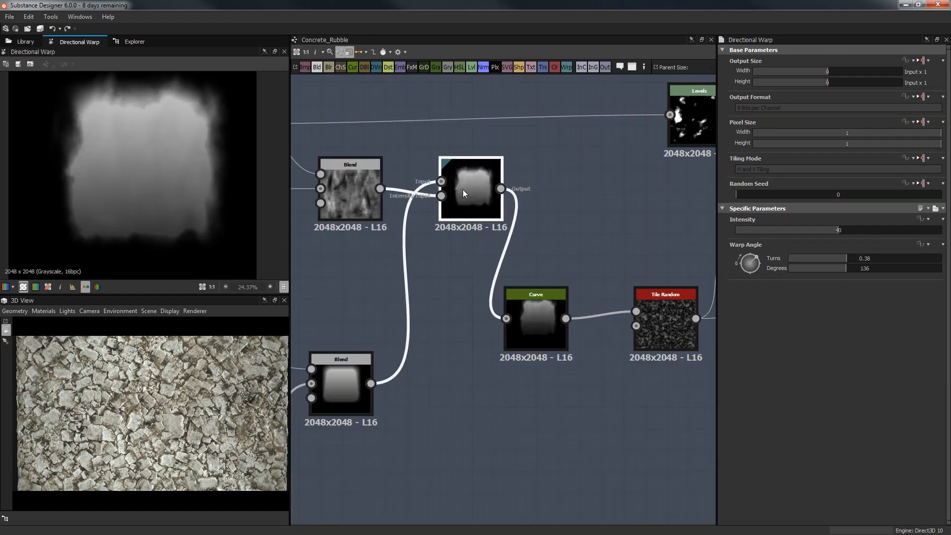
pyautogui.moveTo(134, 140); pyautogui.dragTo(125, 173, button='middle')
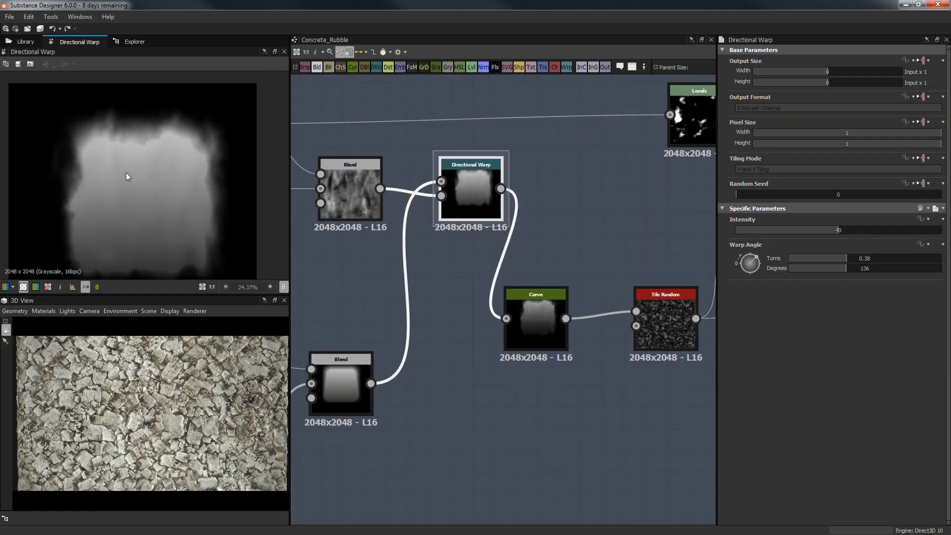
# Preview the Curve node after the Directional Warp and examine its curve profile and the resulting rock shading up close
pyautogui.moveTo(455, 253); pyautogui.dragTo(400, 244, button='middle')
pyautogui.doubleClick(486, 296)
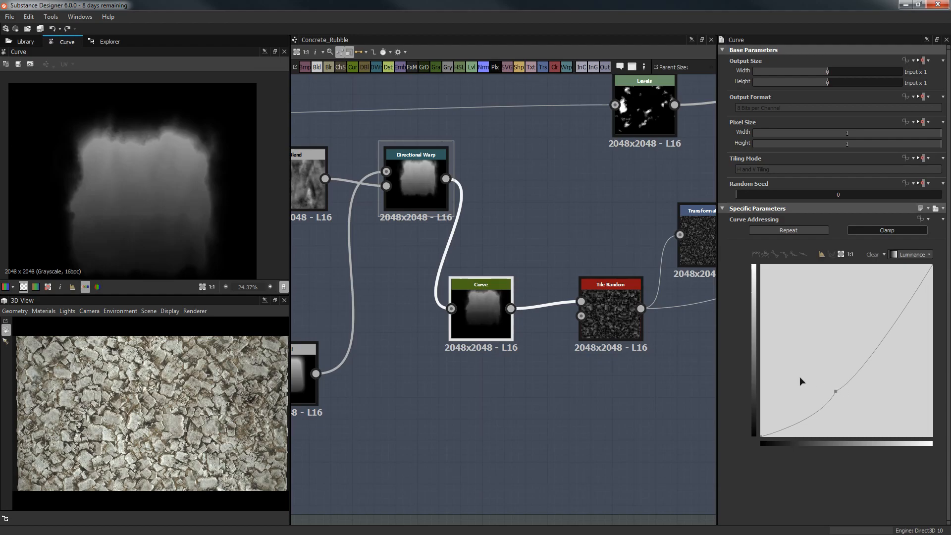
pyautogui.moveTo(477, 245); pyautogui.dragTo(478, 213, button='middle')
pyautogui.scroll(3, 468, 215)
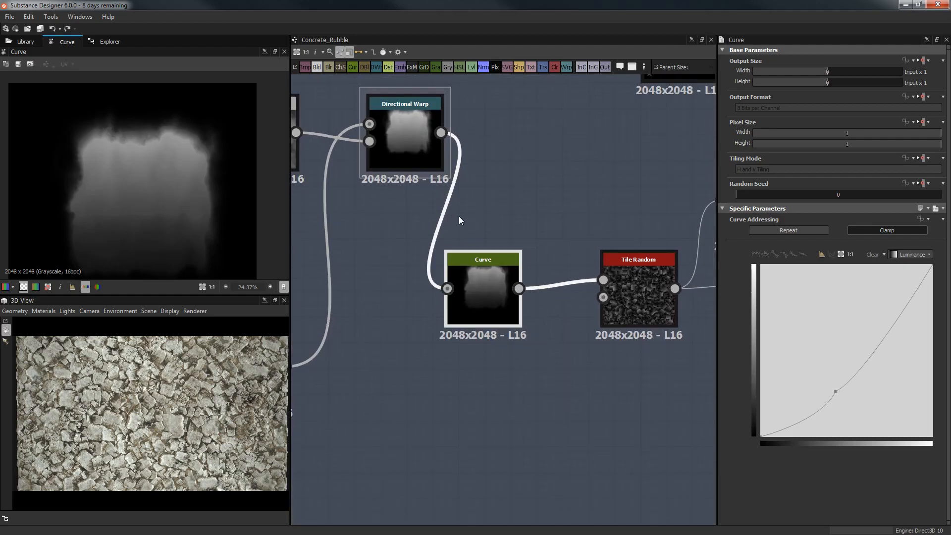
pyautogui.scroll(3, 207, 239)
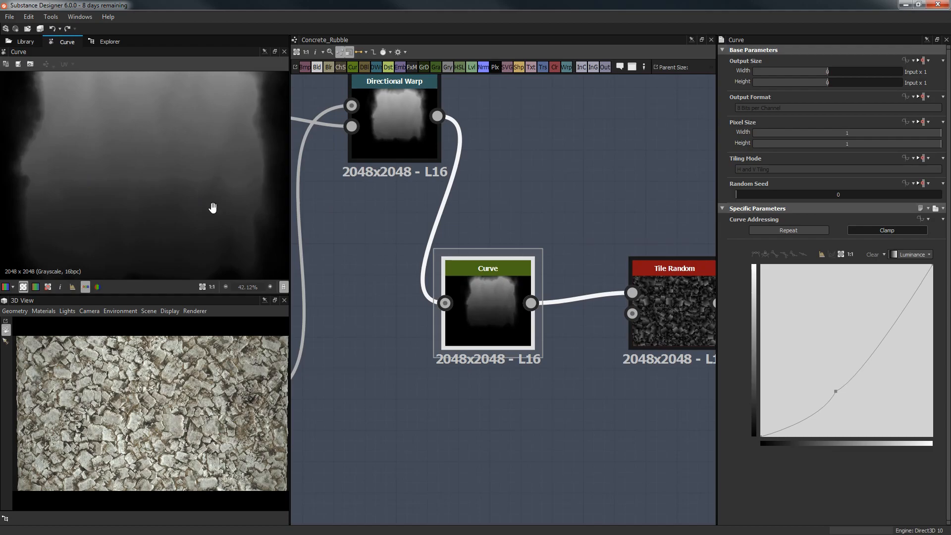
pyautogui.moveTo(221, 191); pyautogui.dragTo(204, 231, button='middle')
pyautogui.moveTo(62, 205); pyautogui.dragTo(78, 182, button='middle')
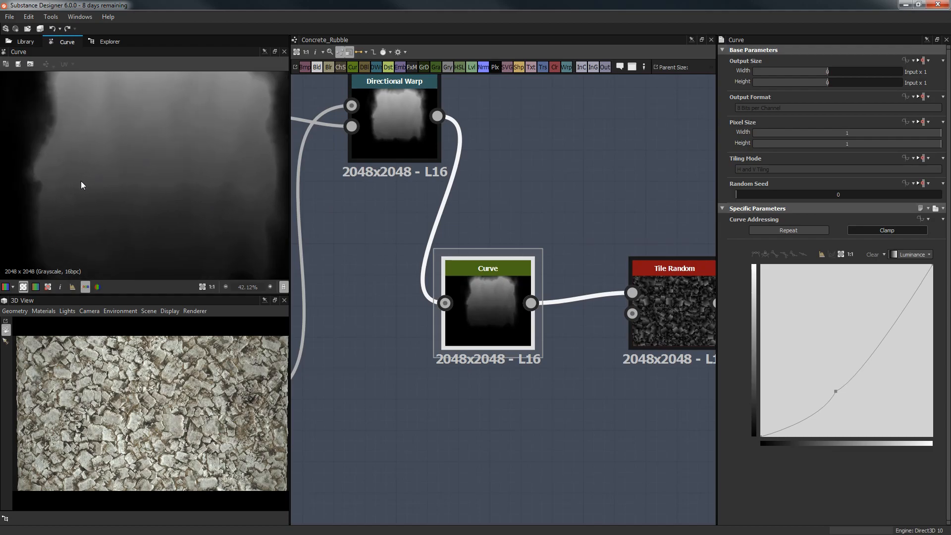
pyautogui.scroll(4, 245, 203)
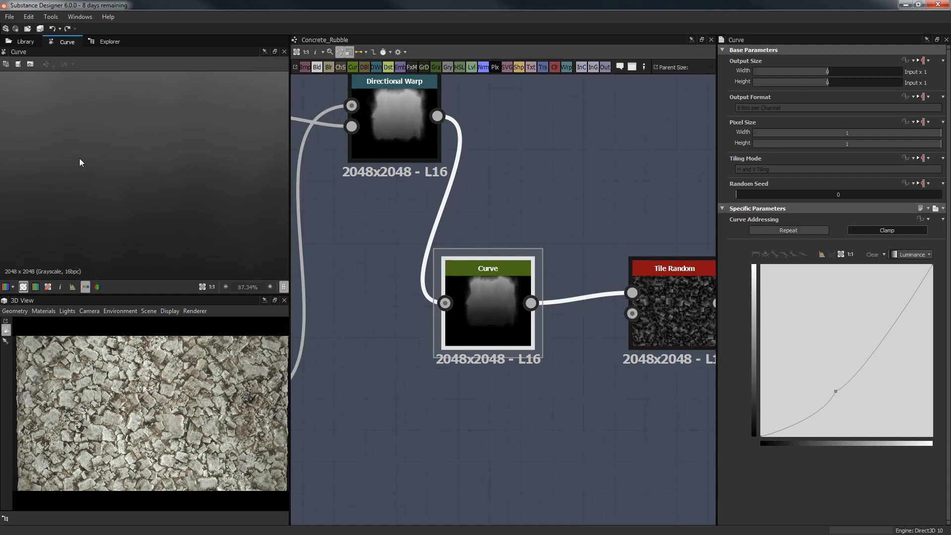
pyautogui.scroll(-7, 213, 188)
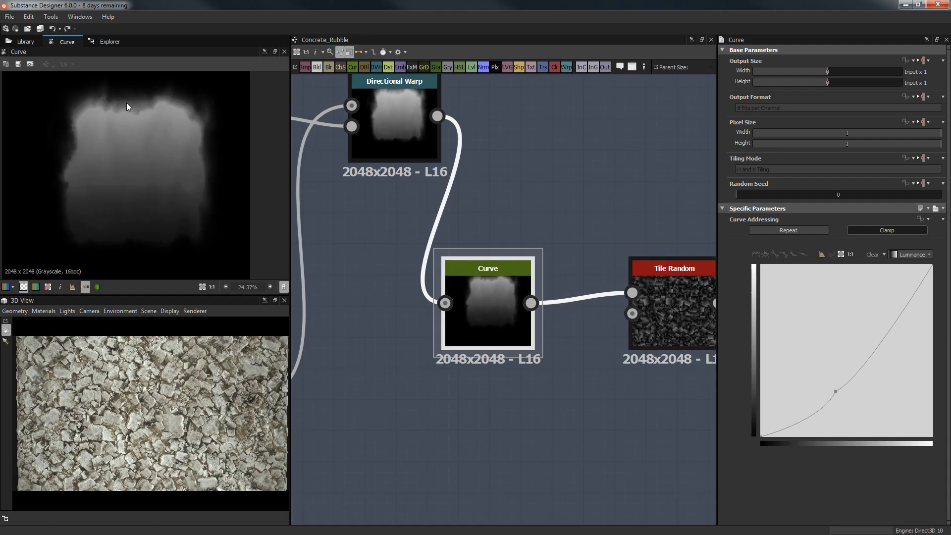
# Preview the Tile Random node and review its amount, pattern, size and position parameters
pyautogui.moveTo(544, 142); pyautogui.dragTo(466, 190, button='middle')
pyautogui.doubleClick(602, 326)
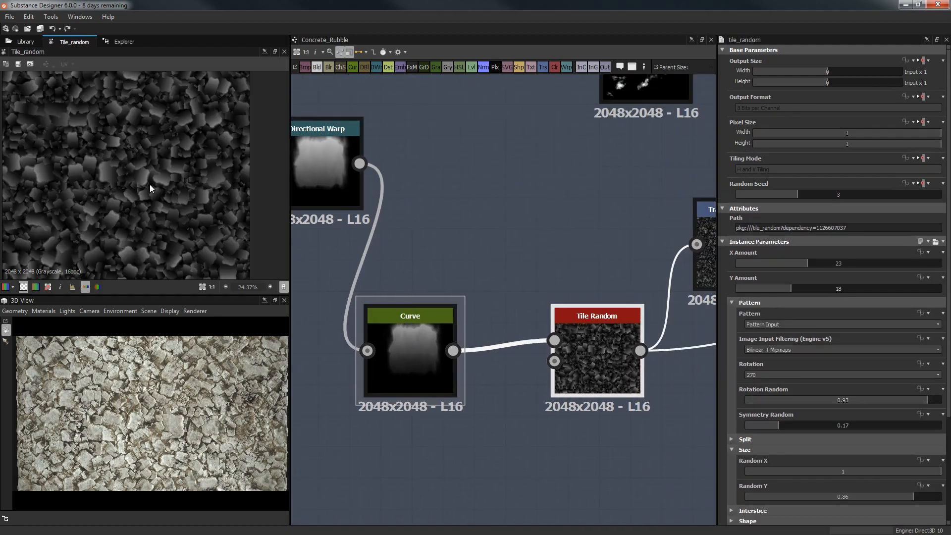
pyautogui.scroll(-3, 149, 184)
pyautogui.scroll(1, 154, 180)
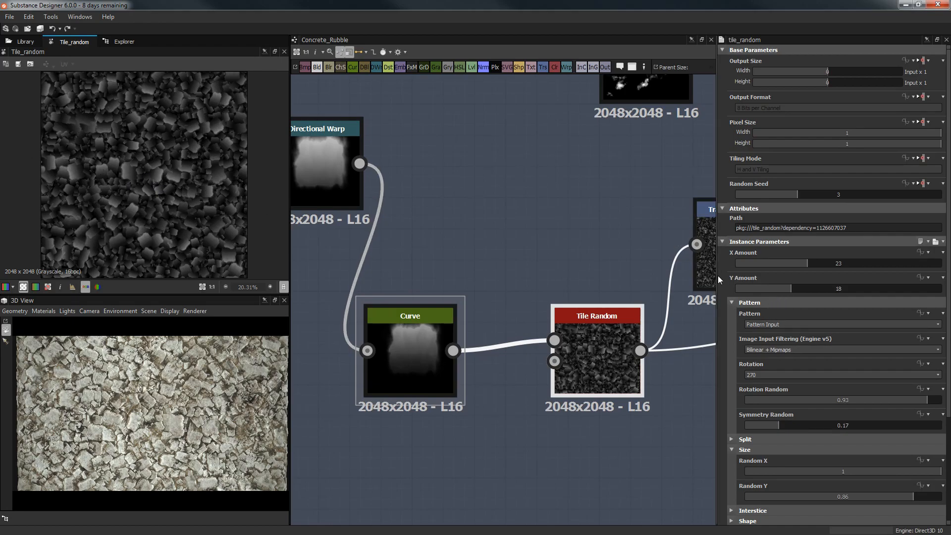
pyautogui.scroll(-3, 719, 281)
pyautogui.scroll(-1, 718, 281)
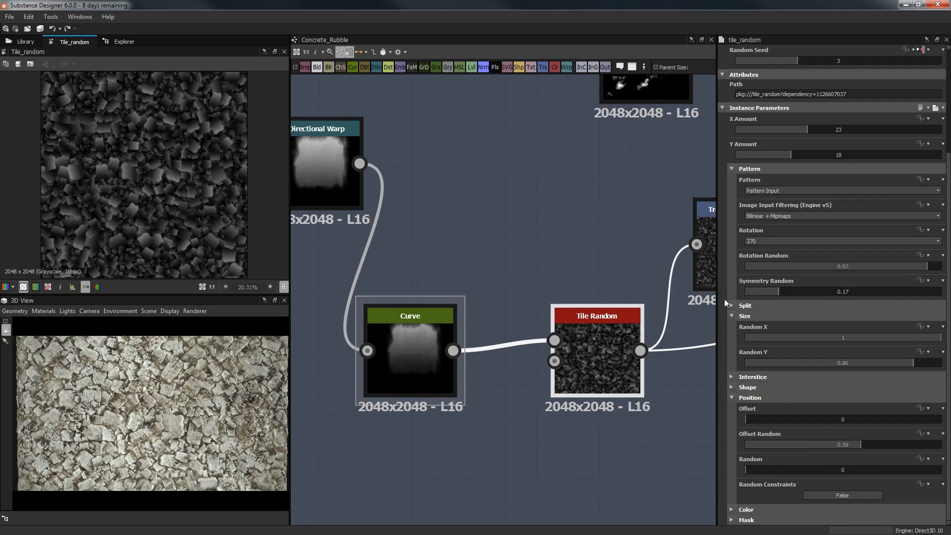
pyautogui.scroll(2, 722, 252)
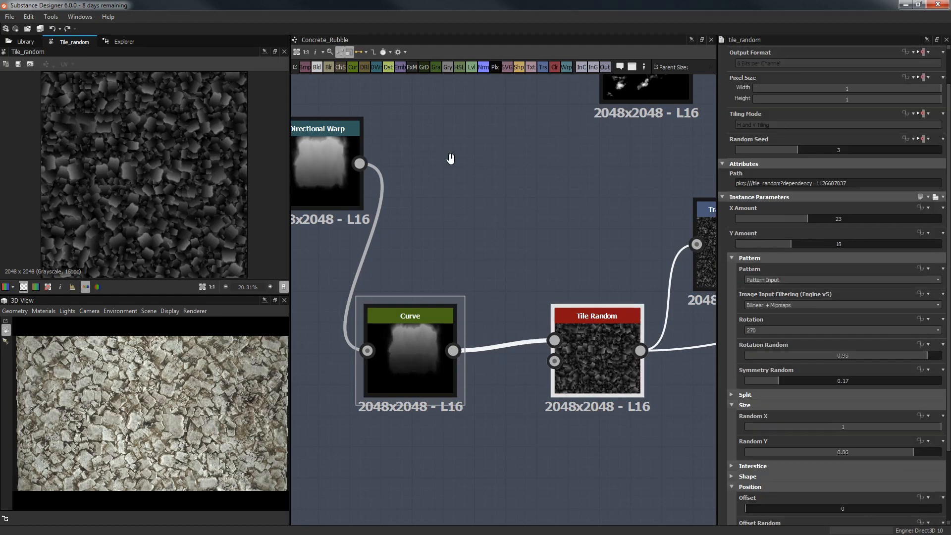
# Preview the Transformation 2D node fed by Tile Random and inspect its rotated, offset copy of the pattern
pyautogui.scroll(-5, 444, 156)
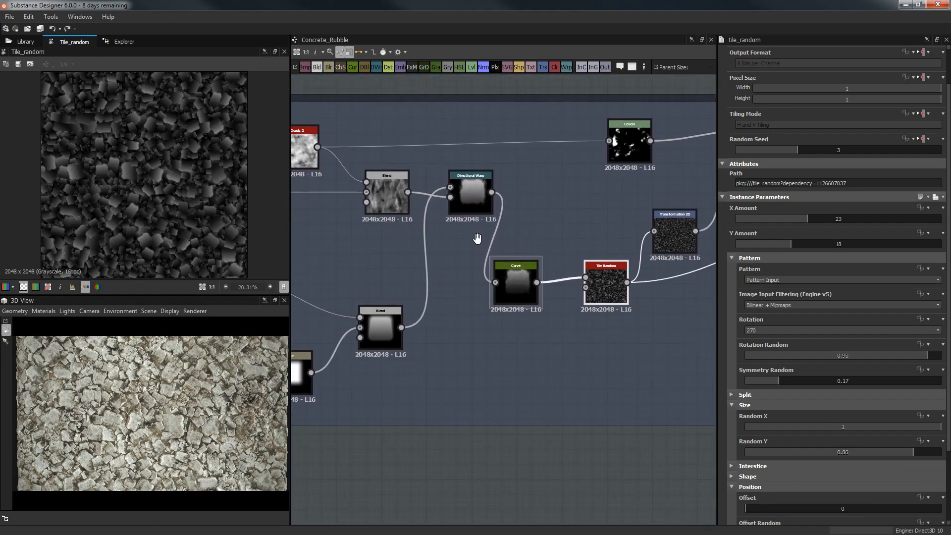
pyautogui.moveTo(477, 239); pyautogui.dragTo(307, 240, button='middle')
pyautogui.click(505, 237)
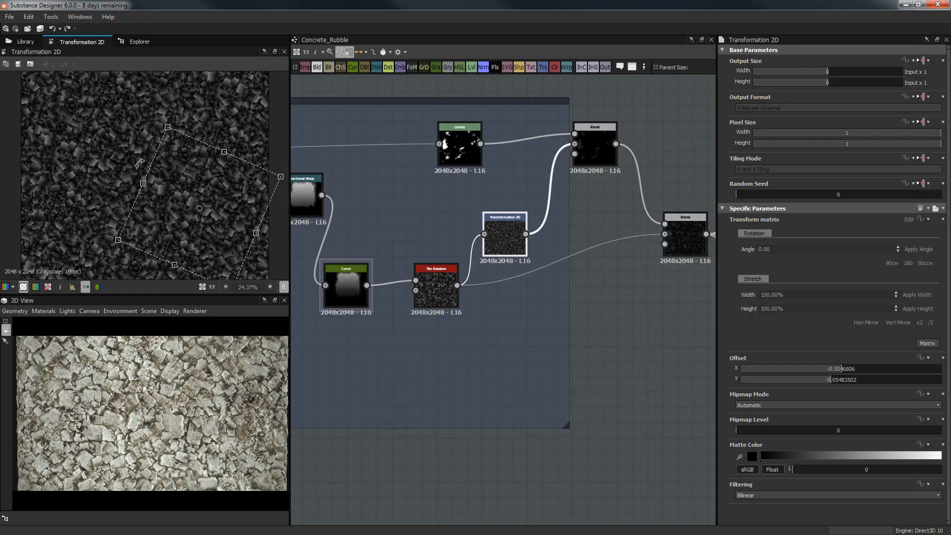
pyautogui.scroll(2, 140, 164)
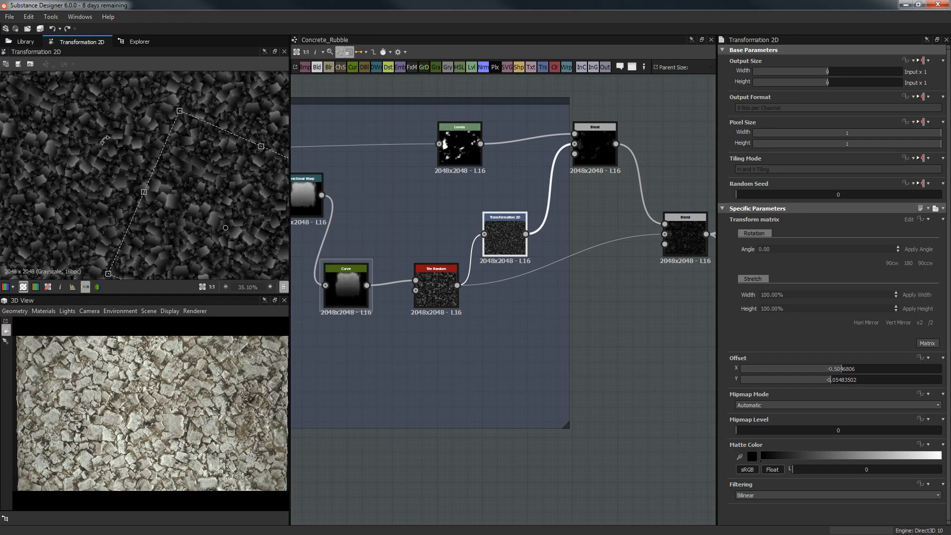
pyautogui.scroll(-3, 203, 151)
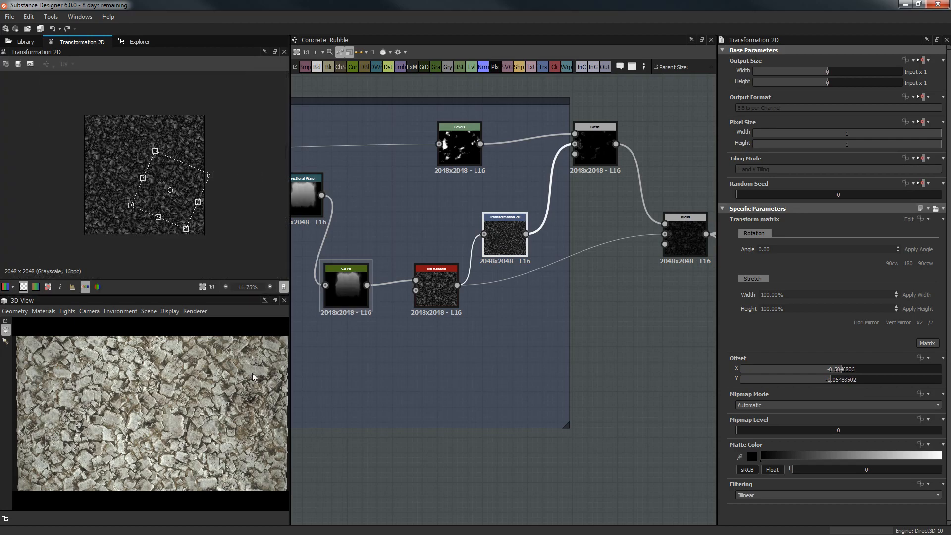
# Inspect the rubble surface up close in the 3D View, from the plane's edge back to its interior
pyautogui.scroll(3, 191, 394)
pyautogui.moveTo(191, 388); pyautogui.dragTo(153, 400, button='middle')
pyautogui.scroll(3, 191, 391)
pyautogui.moveTo(247, 381); pyautogui.dragTo(138, 379, button='middle')
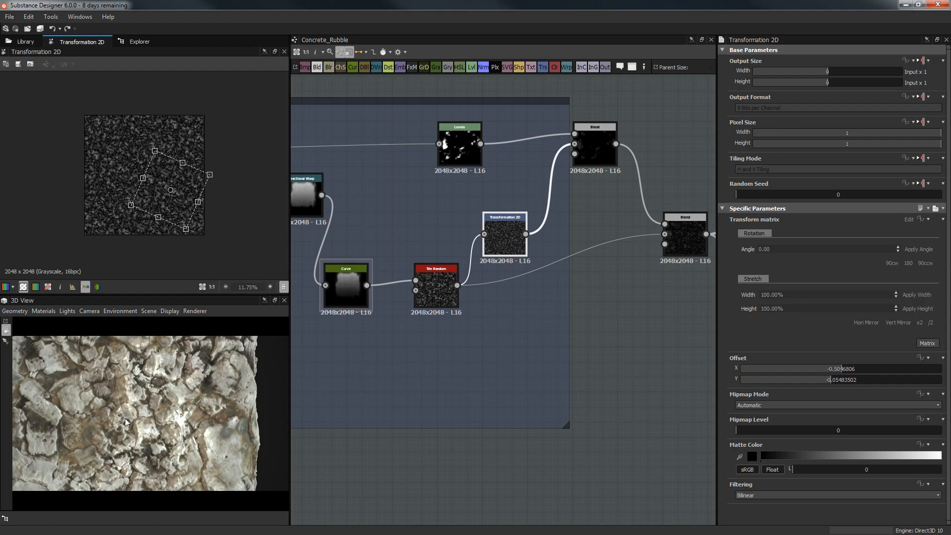
pyautogui.moveTo(162, 422); pyautogui.dragTo(181, 414, button='middle')
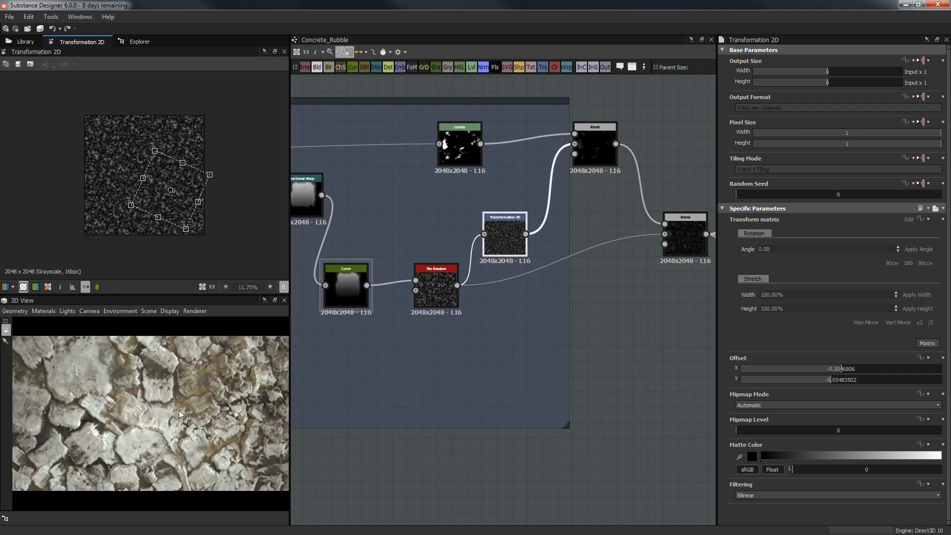
# Select Tile Random, return to the Transformation 2D node, and examine other areas of rubble in the 3D View
pyautogui.doubleClick(440, 267)
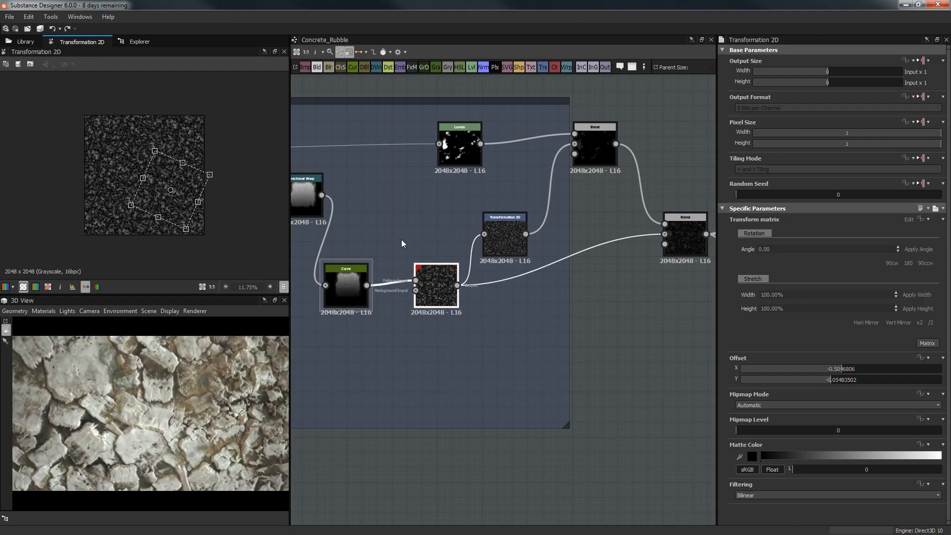
pyautogui.doubleClick(512, 231)
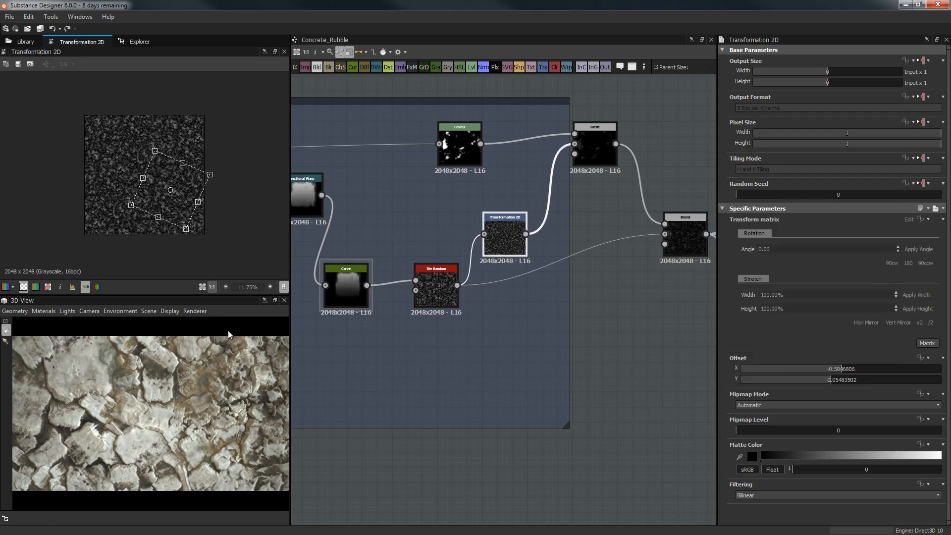
pyautogui.moveTo(244, 464); pyautogui.dragTo(231, 379, button='middle')
pyautogui.moveTo(194, 444); pyautogui.dragTo(170, 406, button='middle')
pyautogui.moveTo(101, 385); pyautogui.dragTo(107, 382, button='middle')
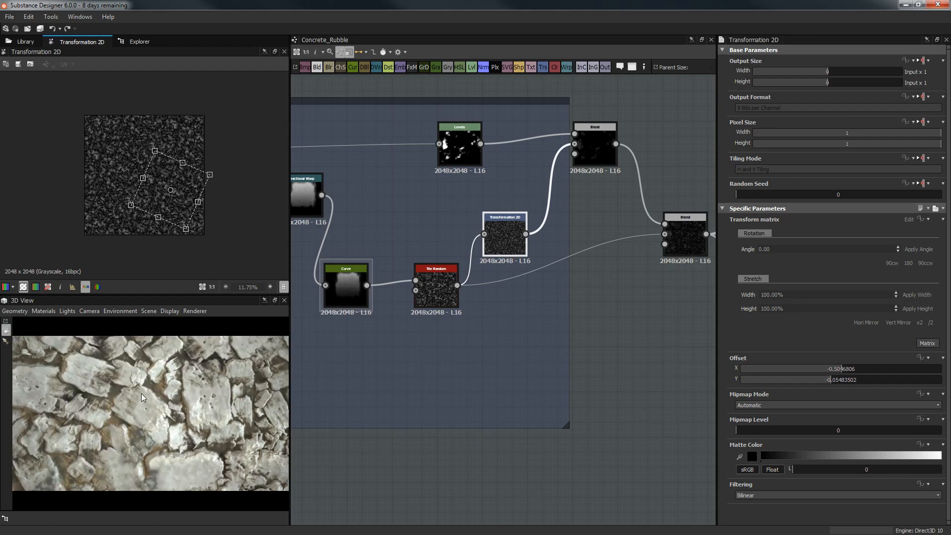
pyautogui.moveTo(209, 423); pyautogui.dragTo(171, 405, button='middle')
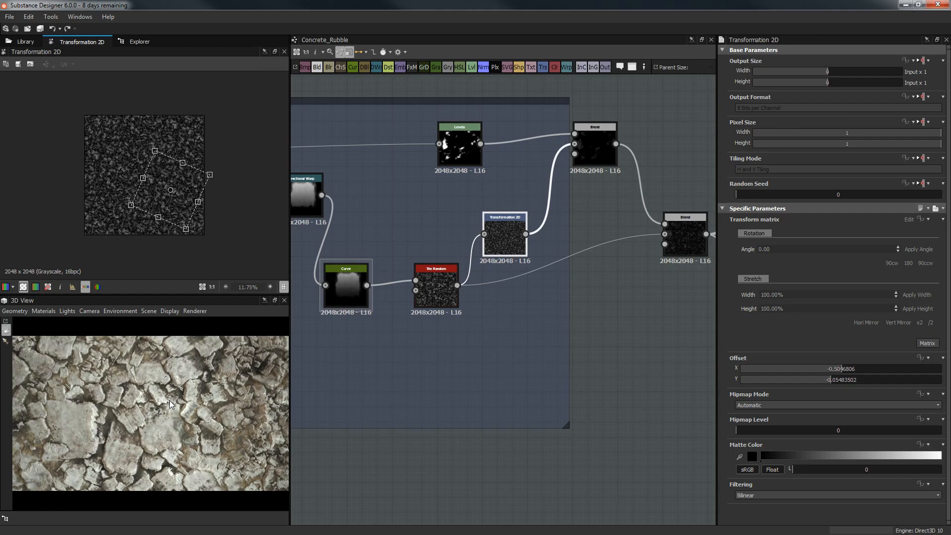
# Compare the large and small rocks in the 3D View at close range and from farther away
pyautogui.scroll(-3, 169, 405)
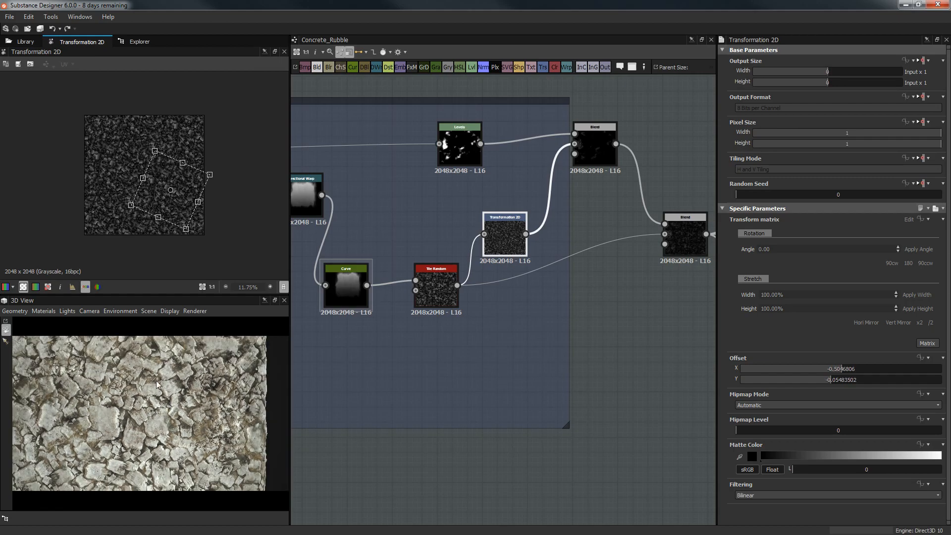
pyautogui.moveTo(144, 364); pyautogui.dragTo(182, 412, button='middle')
pyautogui.scroll(-2, 178, 385)
pyautogui.scroll(5, 144, 381)
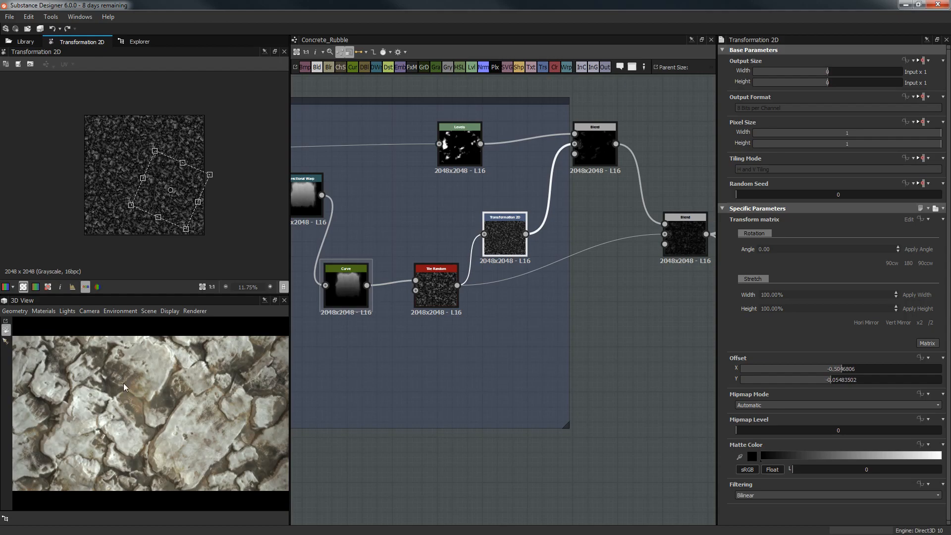
pyautogui.scroll(-5, 117, 387)
pyautogui.scroll(3, 127, 391)
pyautogui.scroll(-2, 122, 416)
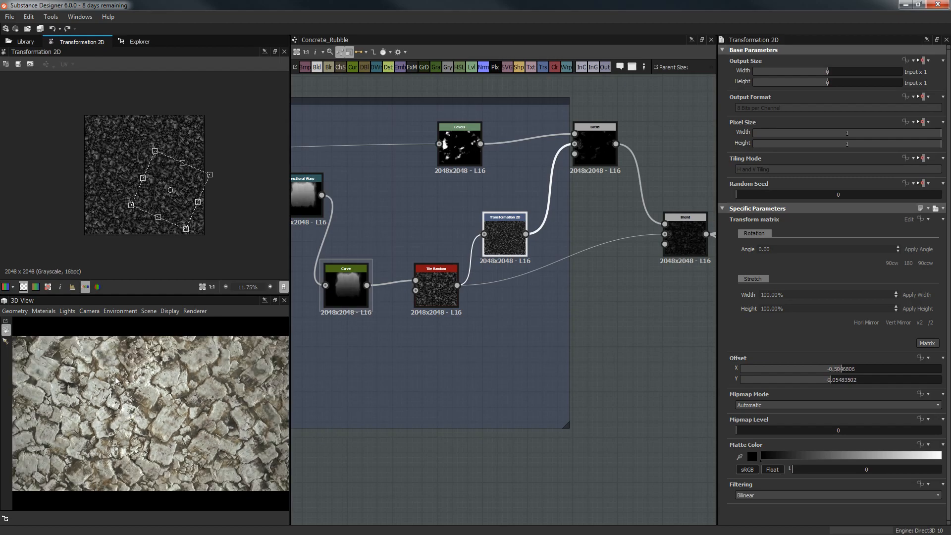
pyautogui.scroll(2, 119, 381)
pyautogui.scroll(3, 147, 408)
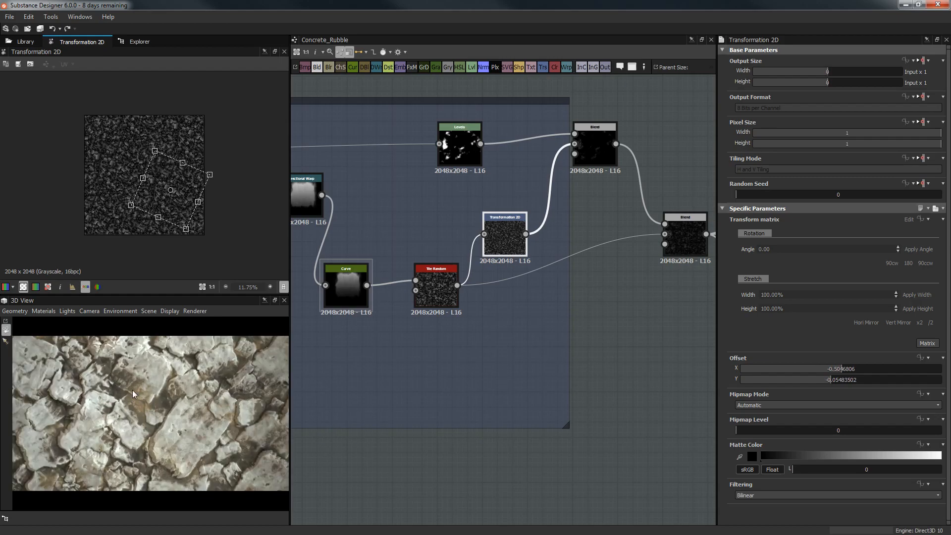
pyautogui.scroll(-4, 214, 412)
pyautogui.moveTo(211, 406)
pyautogui.mouseDown(button='middle')
pyautogui.moveTo(227, 386)
pyautogui.moveTo(195, 420)
pyautogui.moveTo(217, 400)
pyautogui.moveTo(214, 413)
pyautogui.mouseUp(button='middle')
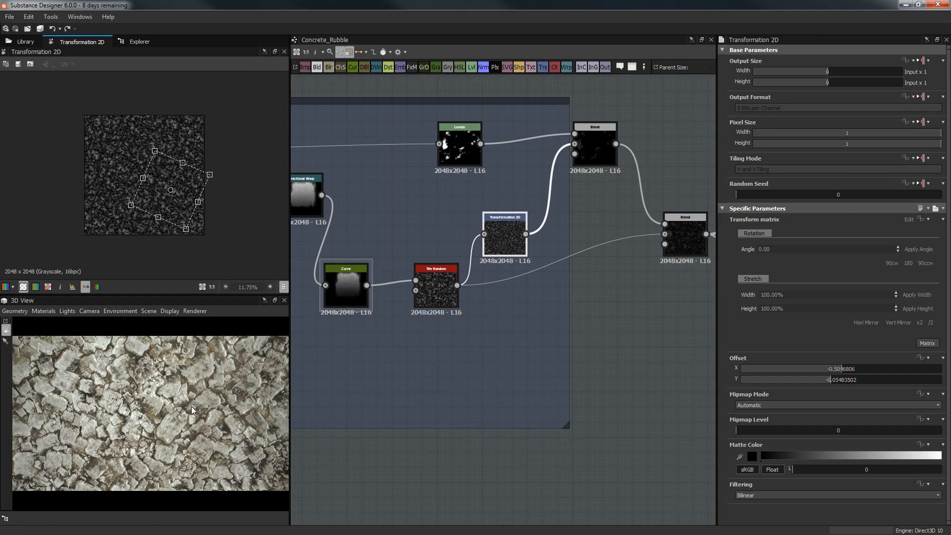
# Compare the Tile Random output with the Transformation 2D output at high preview magnification
pyautogui.moveTo(529, 393); pyautogui.dragTo(516, 426, button='middle')
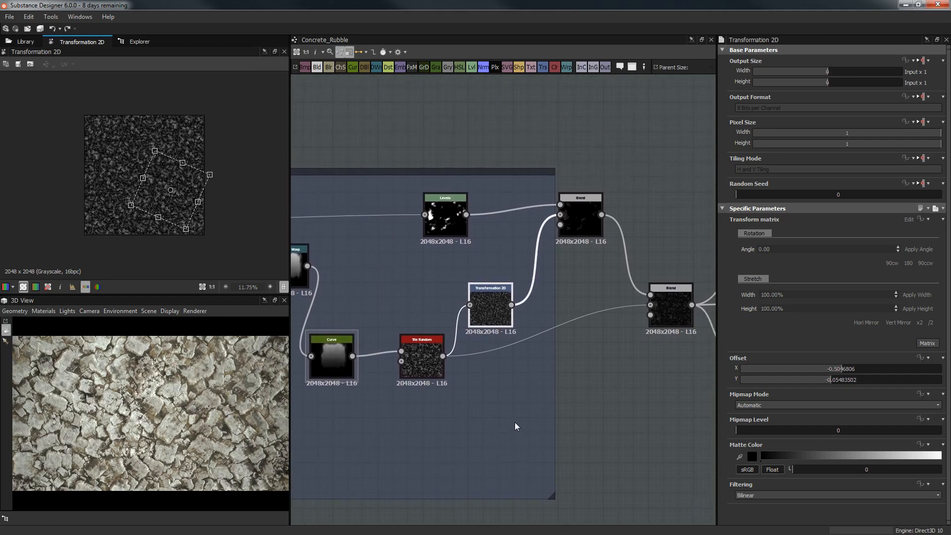
pyautogui.moveTo(516, 241); pyautogui.dragTo(411, 214, button='middle')
pyautogui.scroll(2, 213, 389)
pyautogui.moveTo(580, 313); pyautogui.dragTo(591, 327, button='middle')
pyautogui.moveTo(393, 287); pyautogui.dragTo(467, 261, button='middle')
pyautogui.doubleClick(396, 313)
pyautogui.scroll(5, 179, 191)
pyautogui.doubleClick(464, 258)
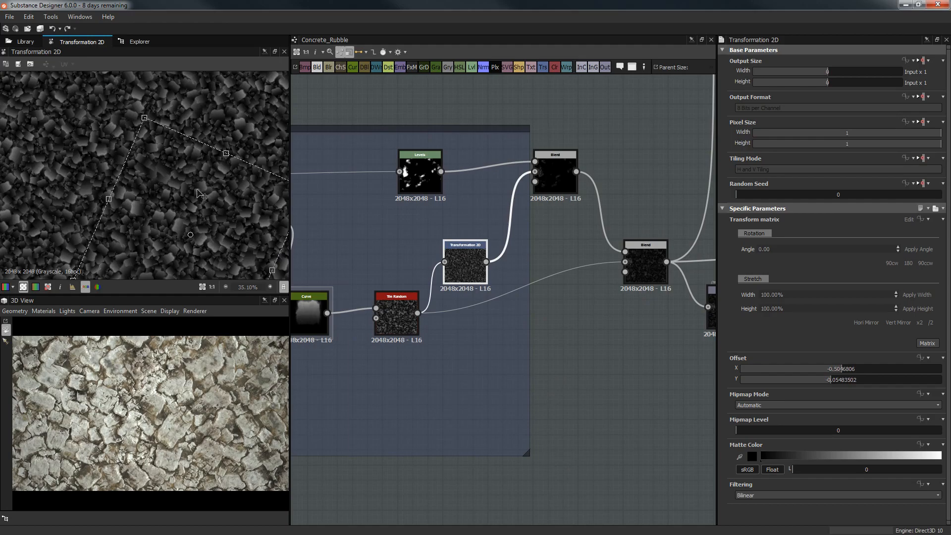
# Preview the Clouds 2 node that feeds the Levels node in the Base Rock frame
pyautogui.moveTo(479, 218); pyautogui.dragTo(655, 193, button='middle')
pyautogui.moveTo(485, 187); pyautogui.dragTo(565, 187, button='middle')
pyautogui.doubleClick(343, 156)
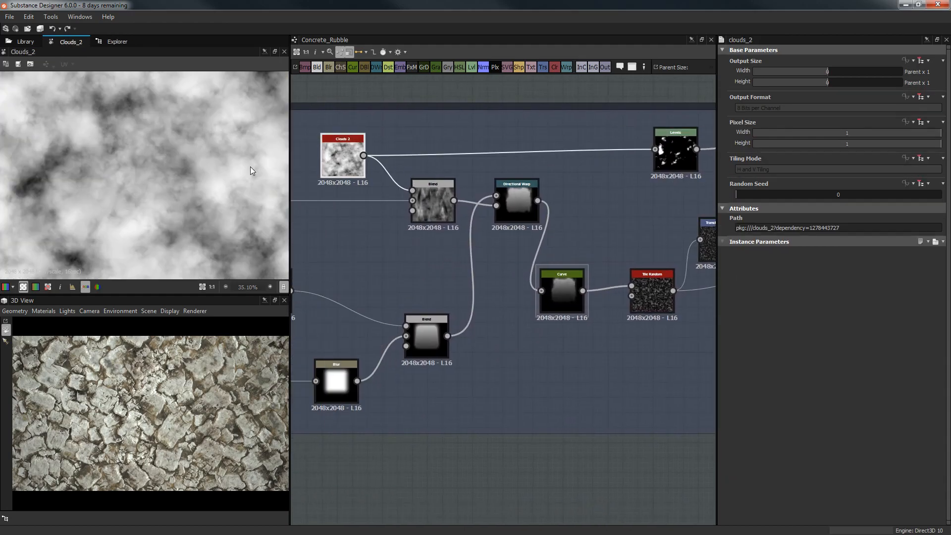
# Preview the Levels node that turns the Clouds 2 noise into a mask
pyautogui.moveTo(713, 136); pyautogui.dragTo(569, 135, button='middle')
pyautogui.doubleClick(537, 150)
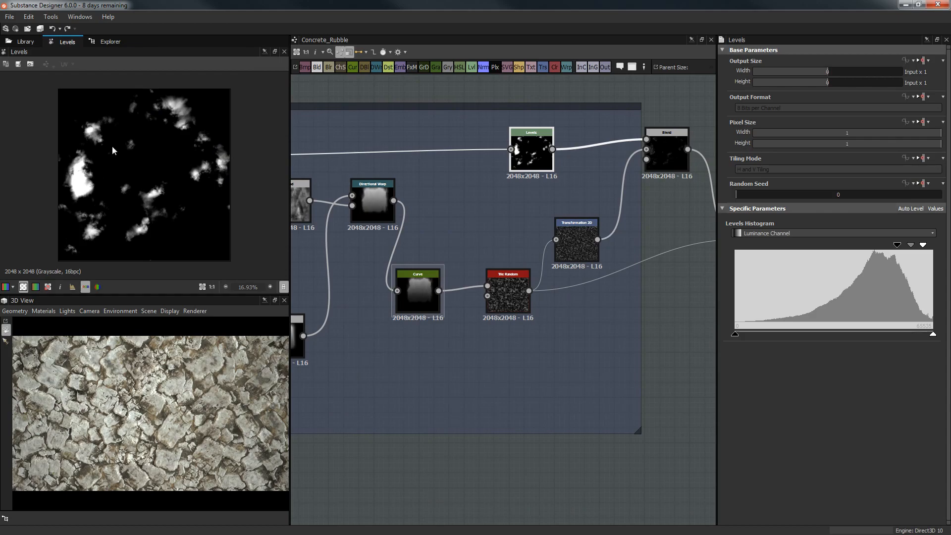
pyautogui.scroll(-3, 126, 171)
pyautogui.moveTo(547, 208); pyautogui.dragTo(532, 273, button='middle')
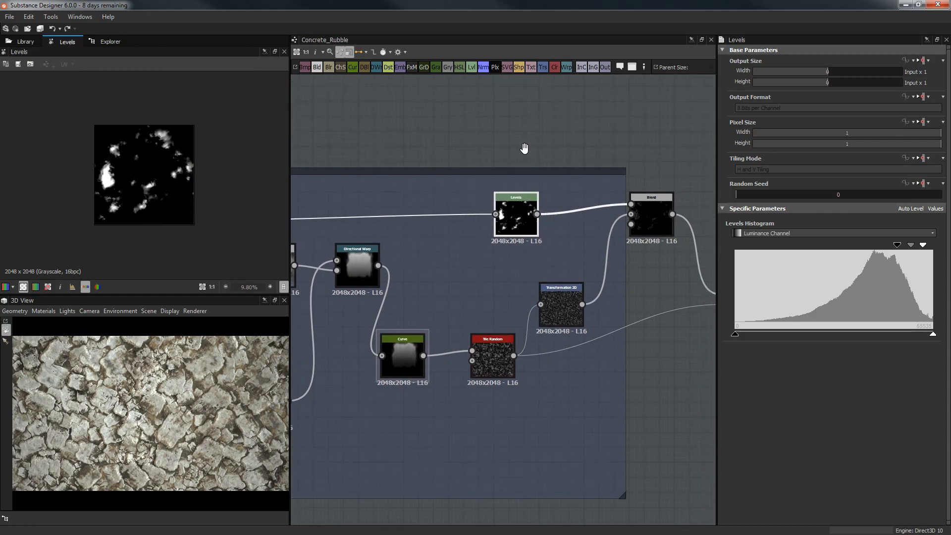
# Preview the Multiply Blend node that masks the Transformation 2D rocks and examine its output at high magnification
pyautogui.moveTo(550, 169); pyautogui.dragTo(574, 191, button='middle')
pyautogui.click(666, 257)
pyautogui.moveTo(666, 257); pyautogui.dragTo(556, 251, button='middle')
pyautogui.scroll(5, 85, 184)
pyautogui.scroll(2, 64, 177)
pyautogui.moveTo(106, 142); pyautogui.dragTo(99, 275, button='middle')
pyautogui.moveTo(100, 176); pyautogui.dragTo(62, 243, button='middle')
pyautogui.scroll(1, 62, 243)
pyautogui.moveTo(149, 233); pyautogui.dragTo(49, 243, button='middle')
pyautogui.moveTo(234, 158); pyautogui.dragTo(123, 171, button='middle')
pyautogui.moveTo(222, 187); pyautogui.dragTo(196, 166, button='middle')
pyautogui.moveTo(209, 233); pyautogui.dragTo(129, 123, button='middle')
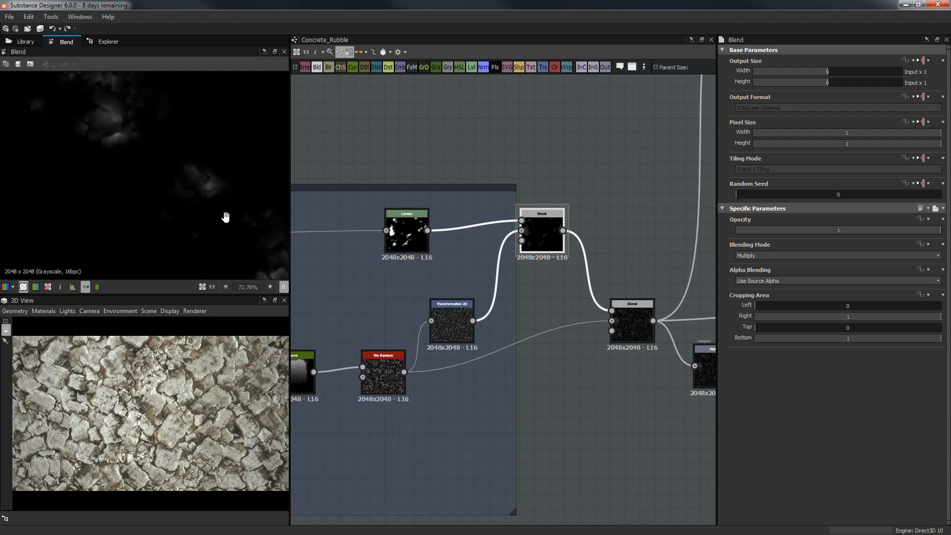
pyautogui.moveTo(226, 218); pyautogui.dragTo(160, 154, button='middle')
pyautogui.moveTo(229, 199); pyautogui.dragTo(221, 114, button='middle')
pyautogui.moveTo(475, 205); pyautogui.dragTo(458, 132, button='middle')
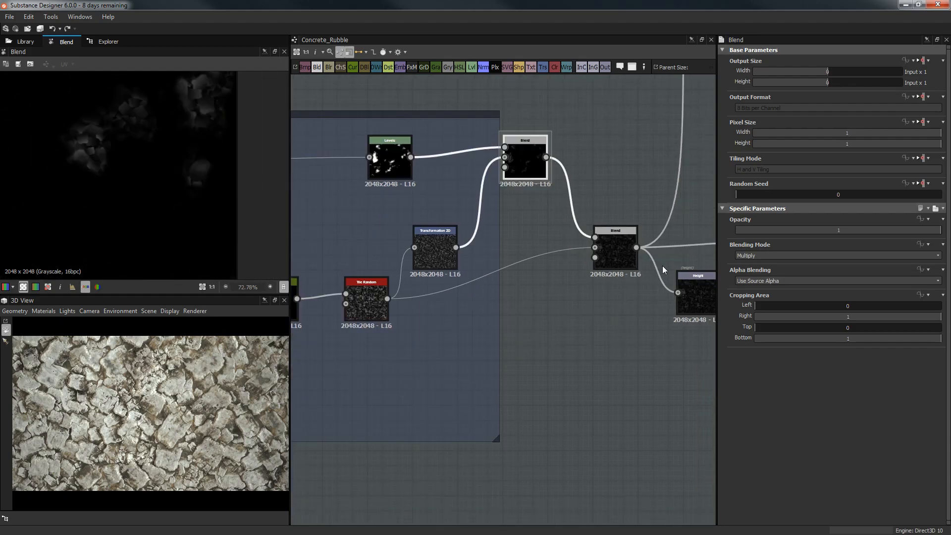
# Preview the Min (Darken) Blend node that merges the masked rocks with the Tile Random output
pyautogui.click(629, 263)
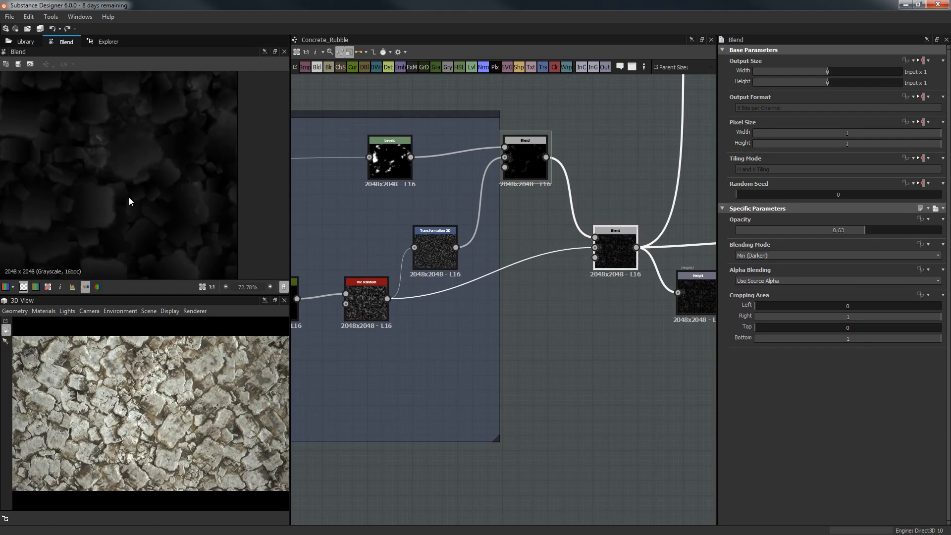
pyautogui.scroll(3, 127, 197)
pyautogui.moveTo(127, 197); pyautogui.dragTo(157, 170, button='middle')
pyautogui.scroll(1, 157, 170)
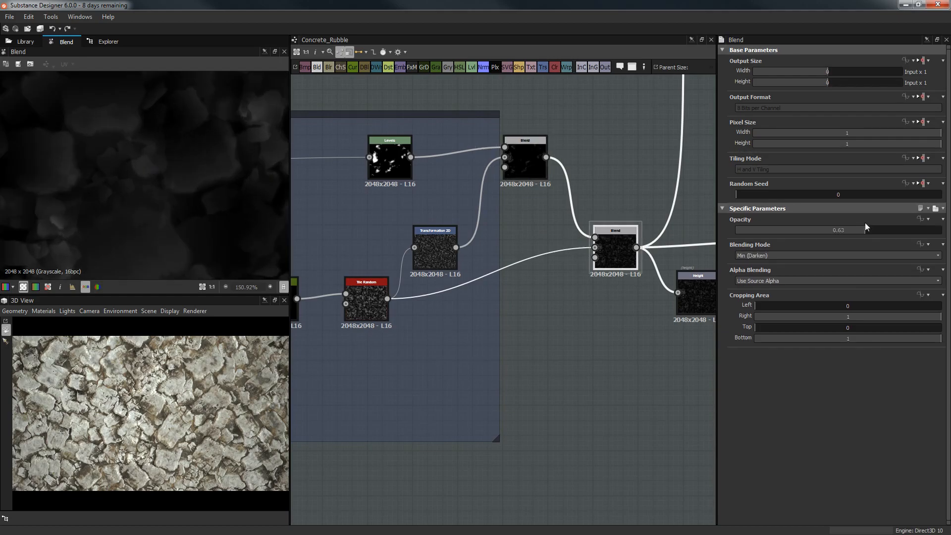
# Try an opacity of 0.84 on the Min (Darken) Blend node and examine the rubble in the 3D View from several distances
pyautogui.moveTo(867, 229); pyautogui.dragTo(908, 230)
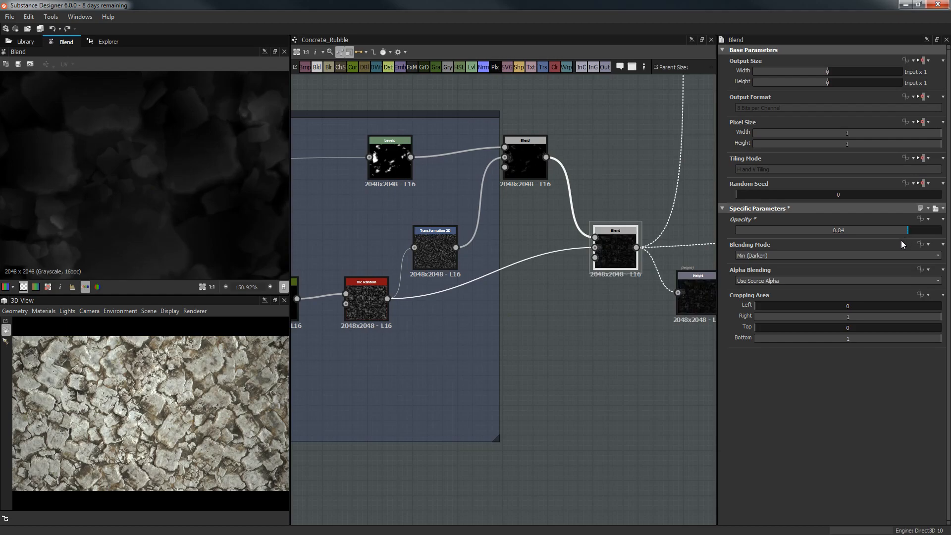
pyautogui.scroll(-5, 153, 193)
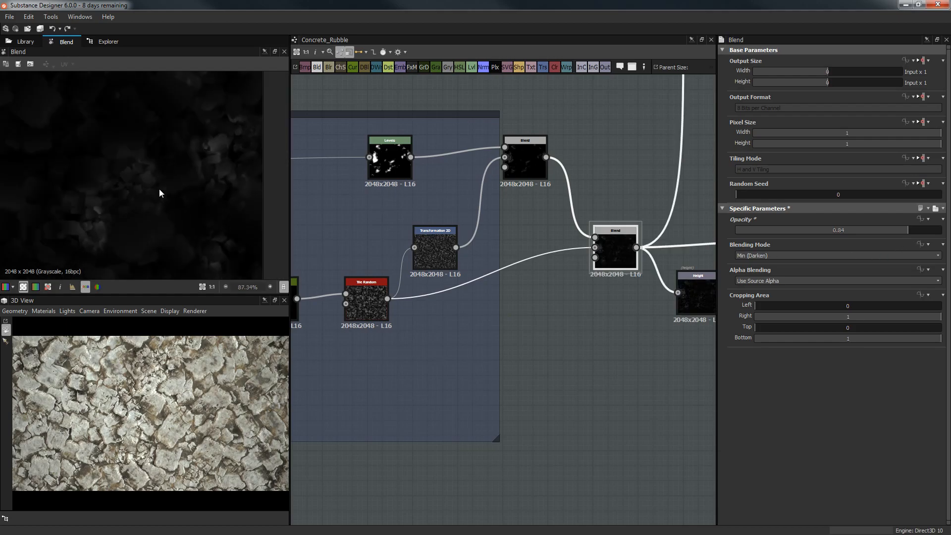
pyautogui.moveTo(168, 390); pyautogui.dragTo(191, 385)
pyautogui.scroll(-8, 159, 391)
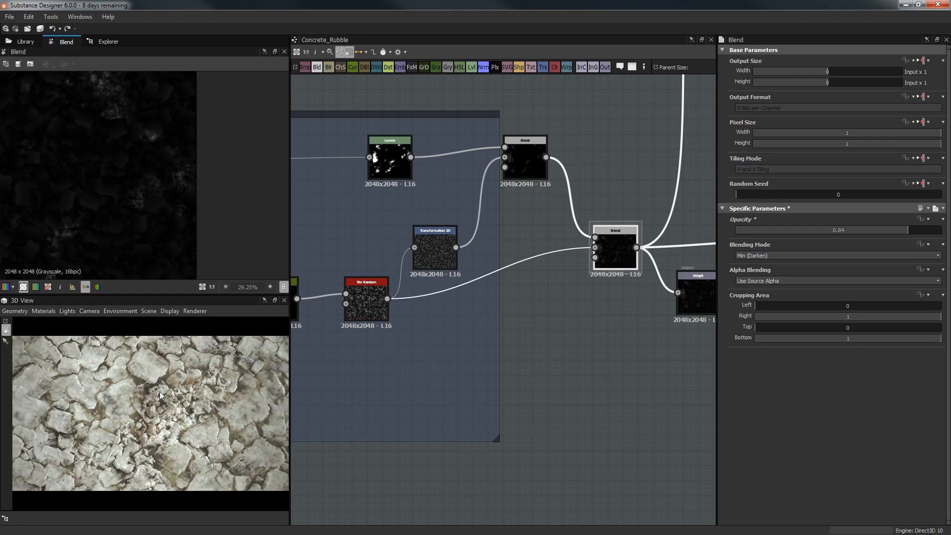
pyautogui.moveTo(163, 426); pyautogui.dragTo(166, 400, button='middle')
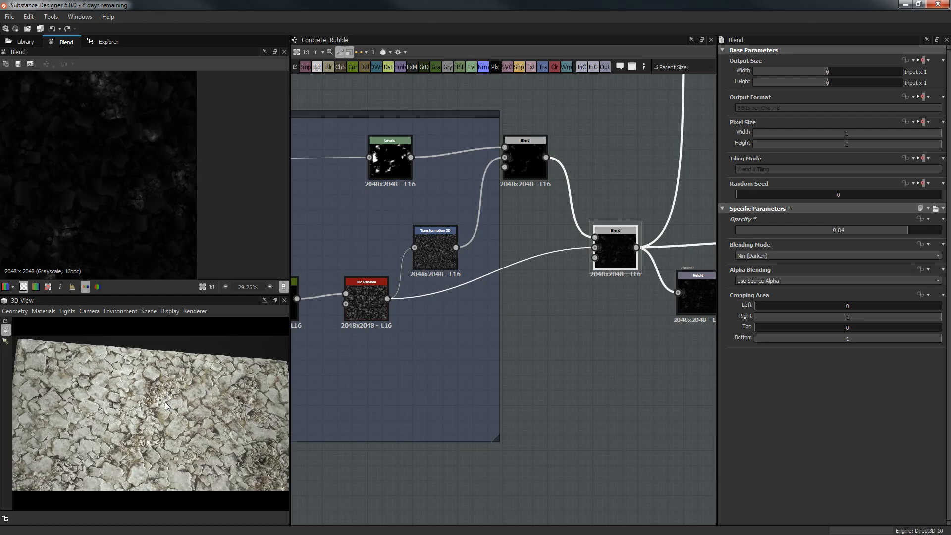
pyautogui.scroll(5, 165, 399)
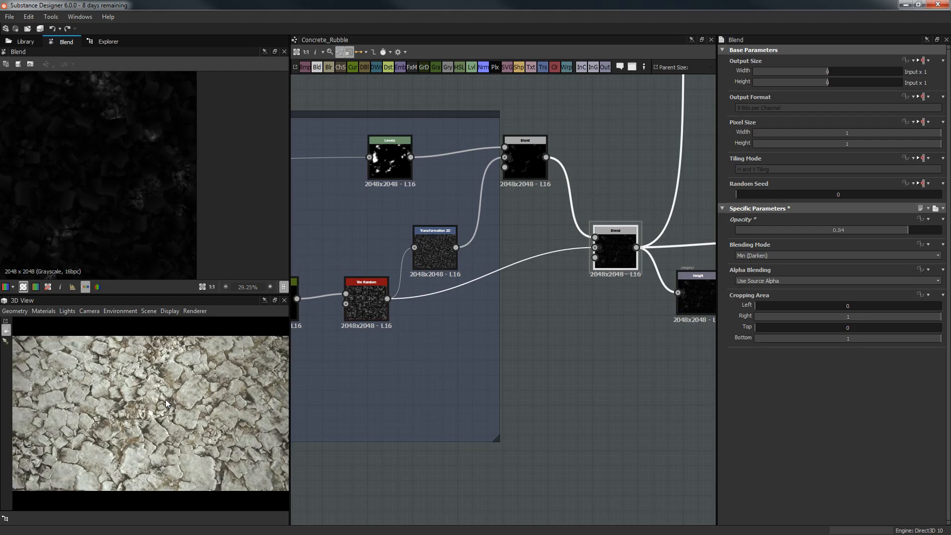
pyautogui.scroll(-4, 166, 400)
pyautogui.moveTo(166, 399); pyautogui.dragTo(116, 419)
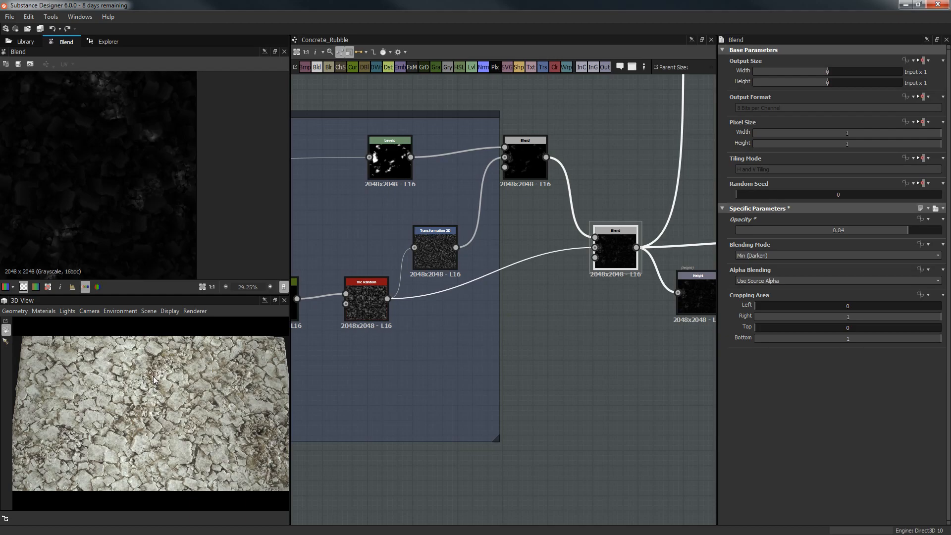
pyautogui.scroll(5, 152, 427)
pyautogui.moveTo(112, 419); pyautogui.dragTo(160, 405)
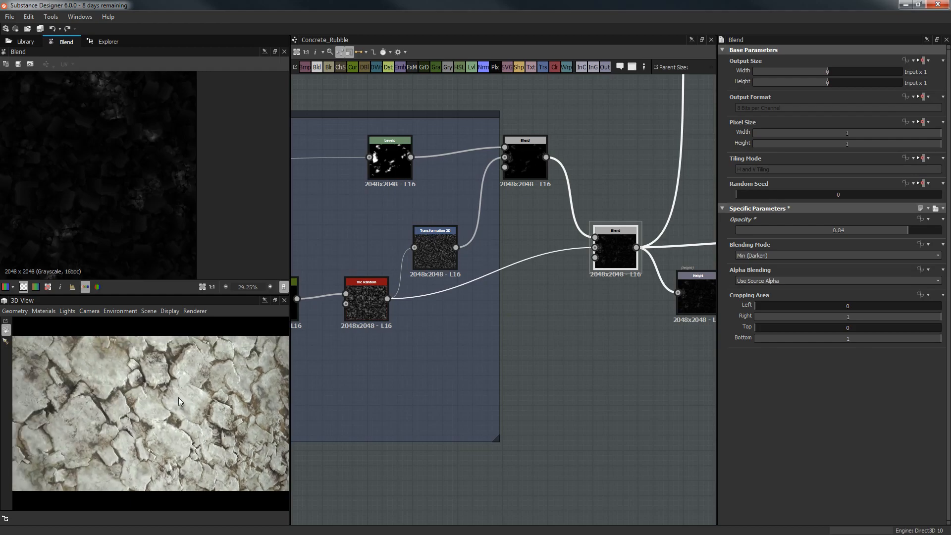
pyautogui.moveTo(186, 459); pyautogui.dragTo(175, 438, button='middle')
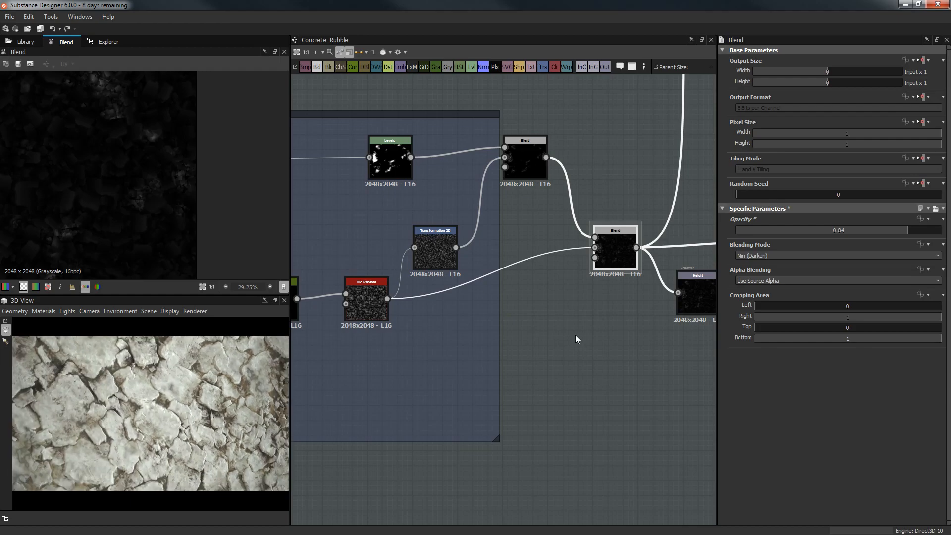
# Undo the last opacity change on the Blend node and review the rubble in the 3D View
pyautogui.hotkey('ctrl', 'z')
pyautogui.scroll(-5, 164, 406)
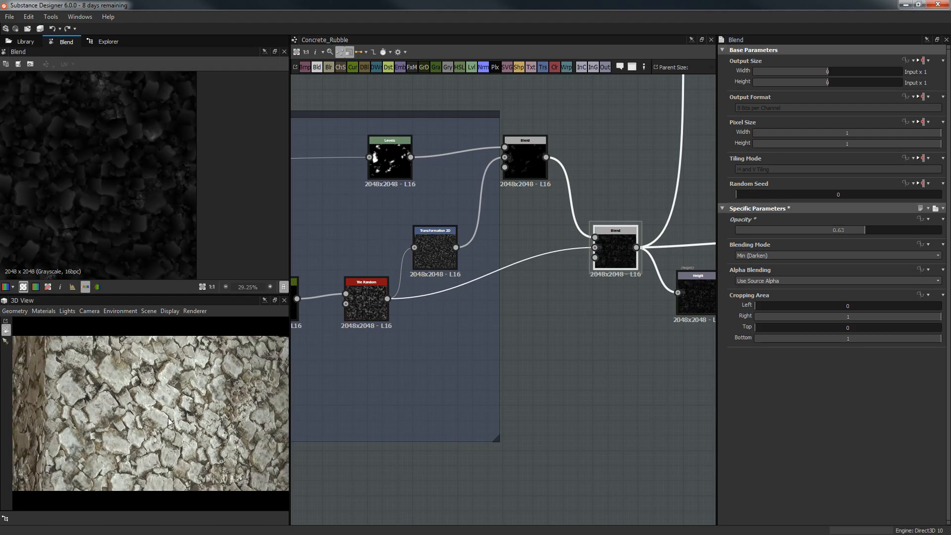
pyautogui.moveTo(170, 417); pyautogui.dragTo(167, 418)
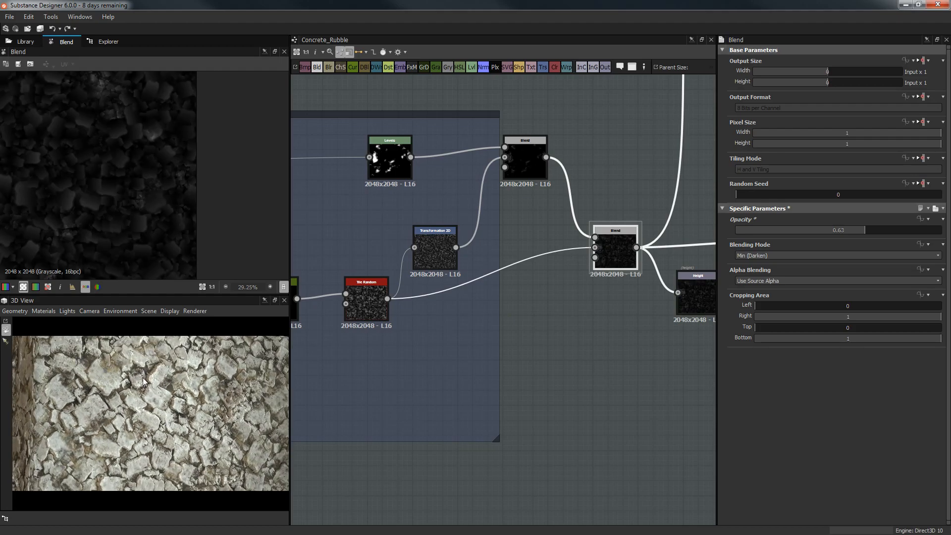
# Preview the Height output node fed by the Min (Darken) Blend node
pyautogui.moveTo(595, 364); pyautogui.dragTo(534, 352, button='middle')
pyautogui.click(647, 298)
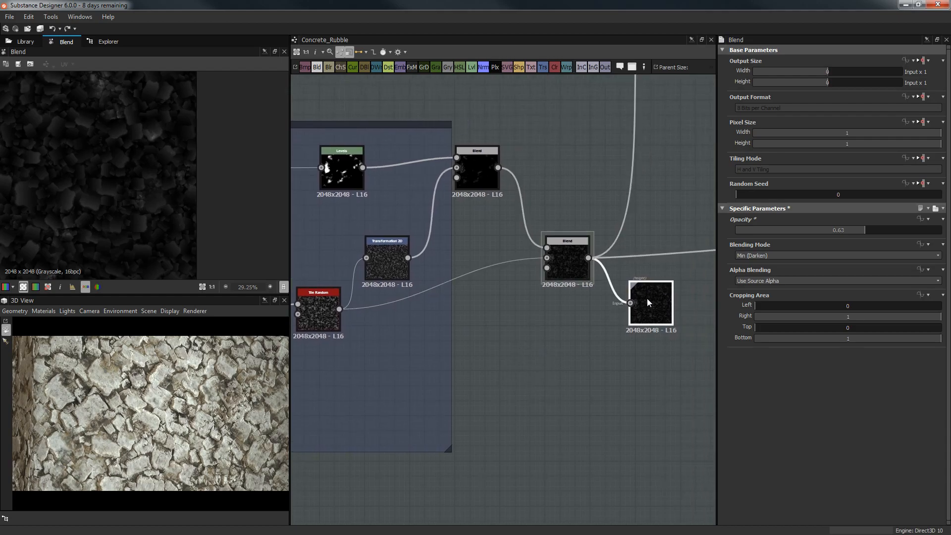
pyautogui.scroll(5, 180, 202)
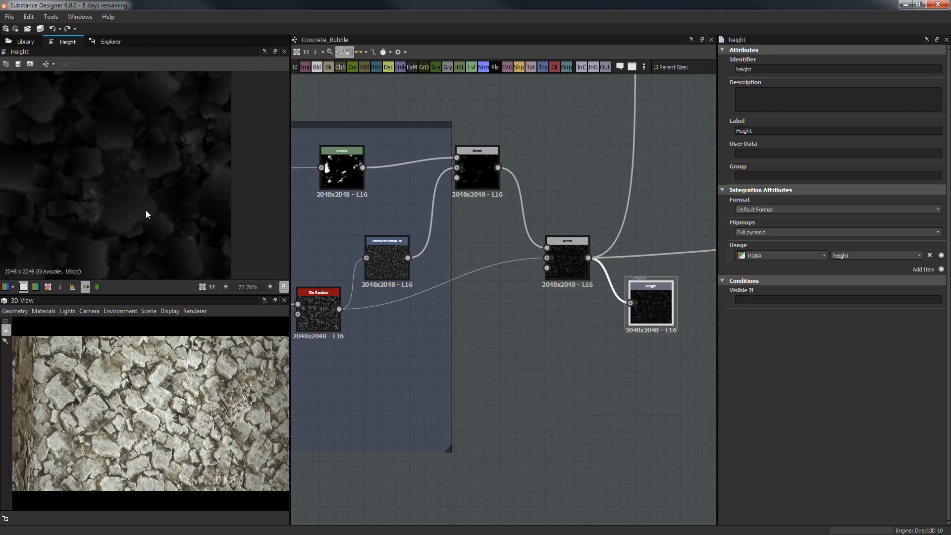
pyautogui.moveTo(660, 309); pyautogui.dragTo(666, 309)
pyautogui.scroll(-1, 151, 201)
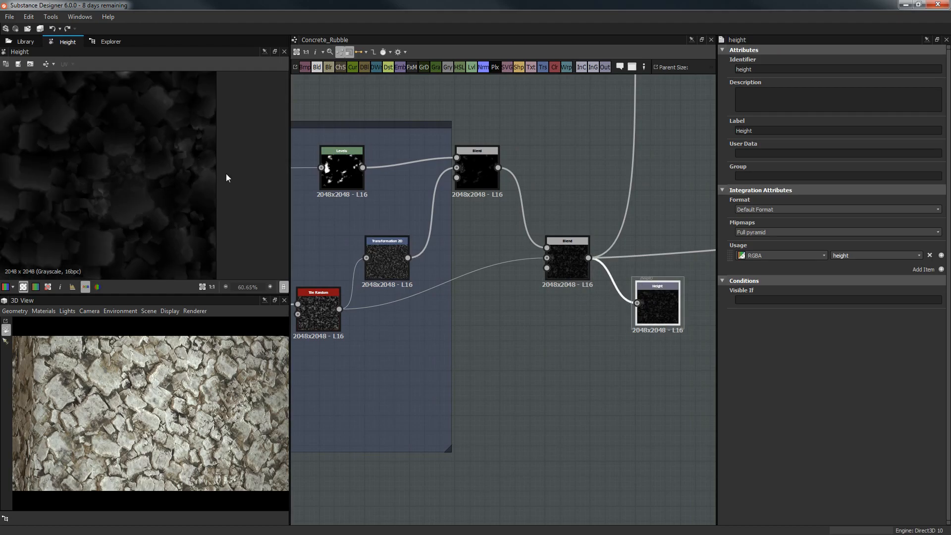
pyautogui.moveTo(192, 186); pyautogui.dragTo(256, 164, button='middle')
# Preview the Normal node feeding Normal Combine and inspect its intensity setting and normal map up close and zoomed out
pyautogui.scroll(-3, 663, 237)
pyautogui.moveTo(627, 234); pyautogui.dragTo(275, 272, button='middle')
pyautogui.scroll(3, 563, 257)
pyautogui.doubleClick(564, 257)
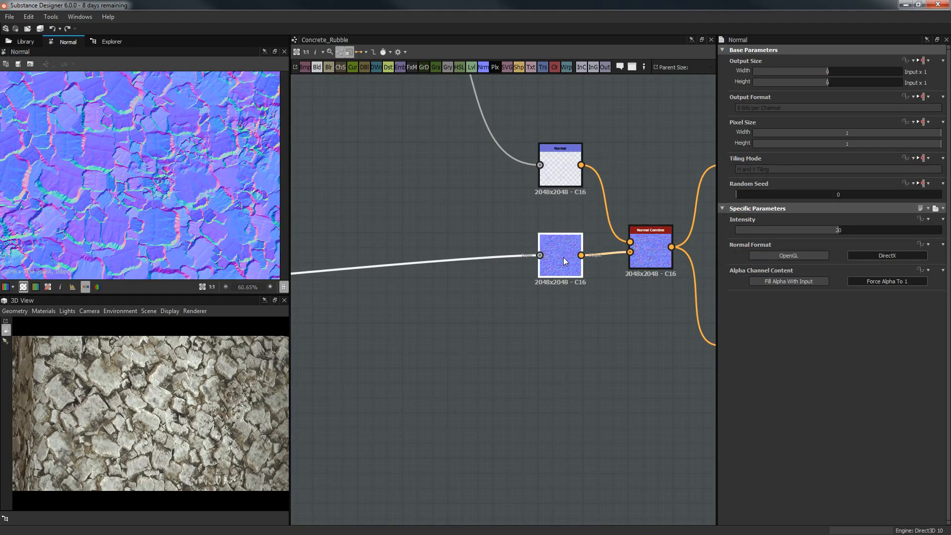
pyautogui.scroll(3, 153, 159)
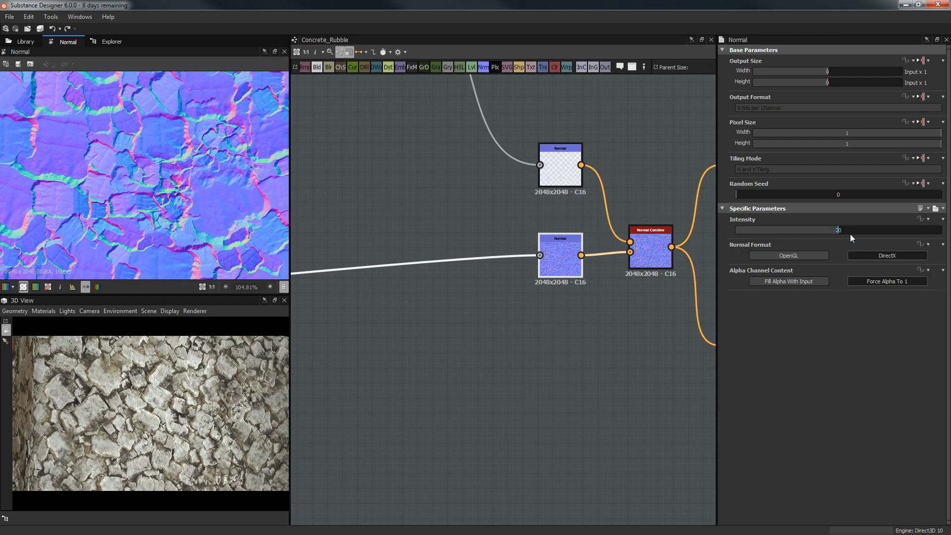
pyautogui.scroll(-5, 133, 179)
pyautogui.moveTo(145, 178); pyautogui.dragTo(173, 175, button='middle')
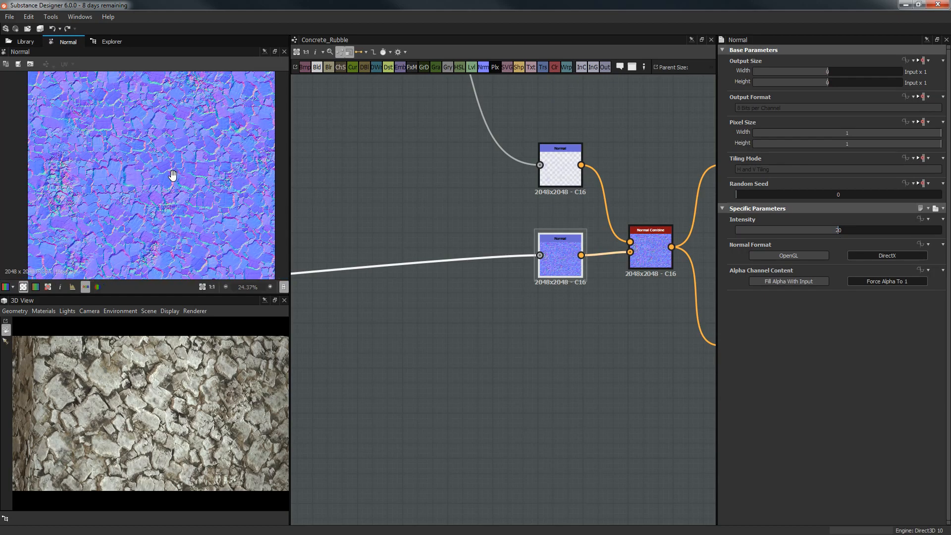
# Find and preview the Blend node that receives the Fractal Sum Base noise
pyautogui.moveTo(411, 174); pyautogui.dragTo(437, 230, button='middle')
pyautogui.scroll(-2, 437, 230)
pyautogui.moveTo(461, 260); pyautogui.dragTo(558, 347, button='middle')
pyautogui.scroll(-2, 424, 263)
pyautogui.moveTo(404, 243); pyautogui.dragTo(482, 207, button='middle')
pyautogui.scroll(4, 378, 183)
pyautogui.moveTo(375, 182); pyautogui.dragTo(388, 216, button='middle')
pyautogui.scroll(2, 388, 216)
pyautogui.moveTo(358, 150); pyautogui.dragTo(364, 213, button='middle')
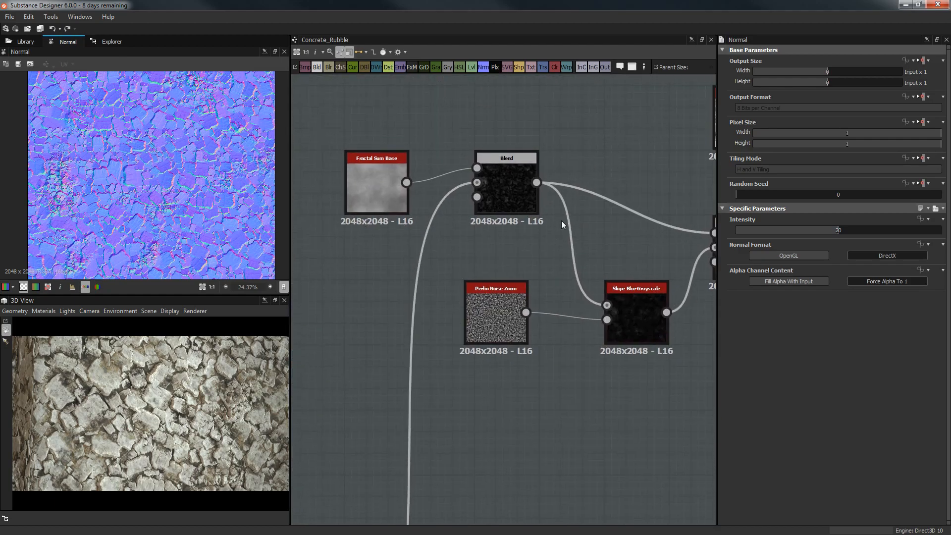
pyautogui.click(481, 213)
pyautogui.scroll(2, 162, 173)
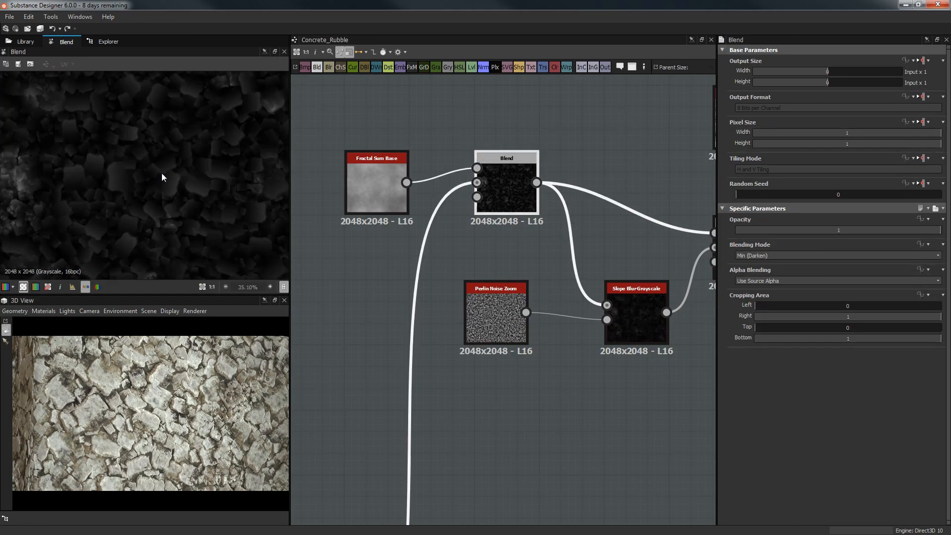
# Preview Fractal Sum Base, return to the Blend node it feeds, and examine that node's output at high magnification
pyautogui.doubleClick(389, 186)
pyautogui.click(495, 189)
pyautogui.doubleClick(495, 189)
pyautogui.scroll(4, 159, 169)
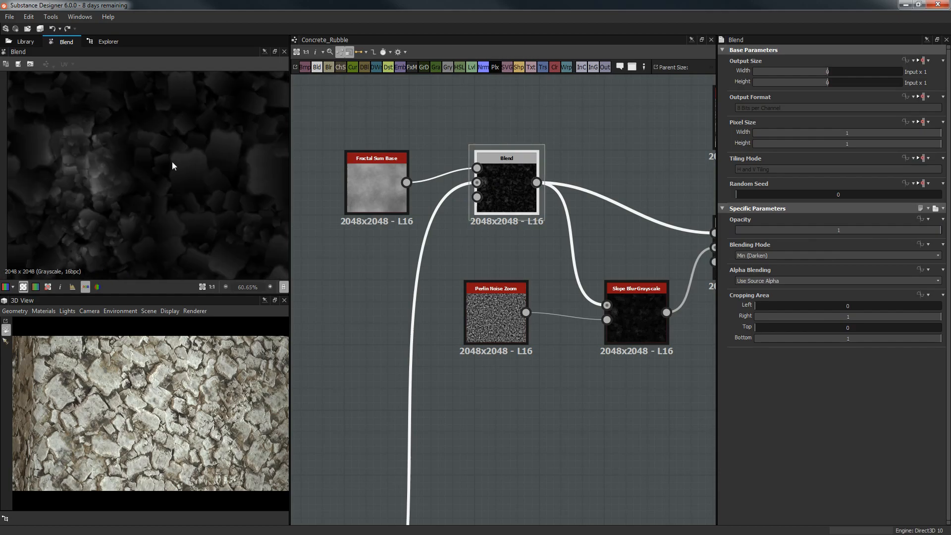
pyautogui.scroll(6, 186, 142)
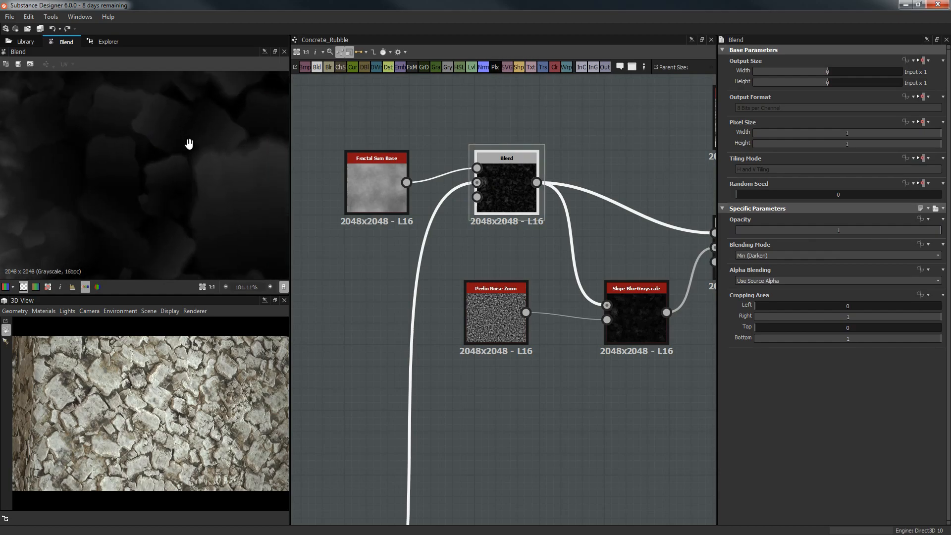
pyautogui.moveTo(224, 207); pyautogui.dragTo(264, 213, button='middle')
pyautogui.scroll(-2, 265, 213)
pyautogui.scroll(-2, 78, 202)
pyautogui.moveTo(78, 203); pyautogui.dragTo(265, 172, button='middle')
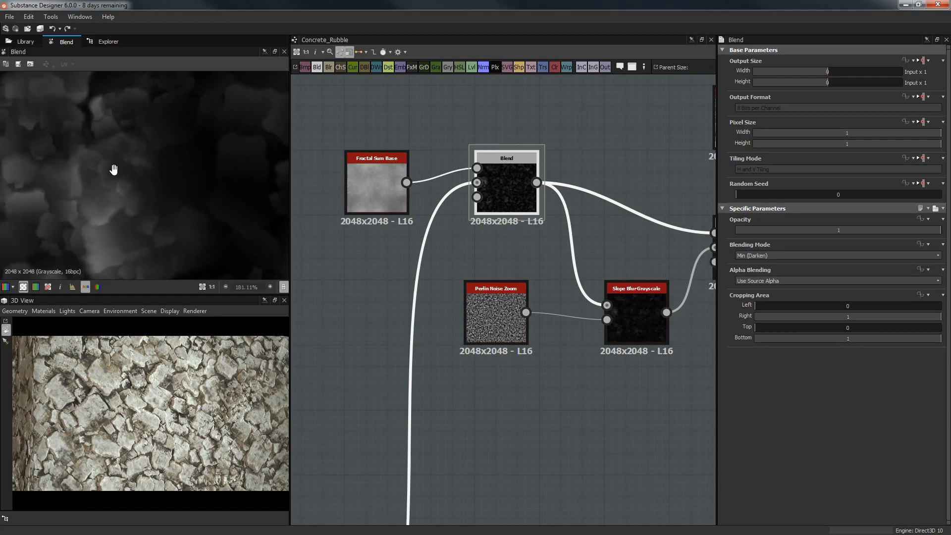
pyautogui.moveTo(113, 170); pyautogui.dragTo(266, 201, button='middle')
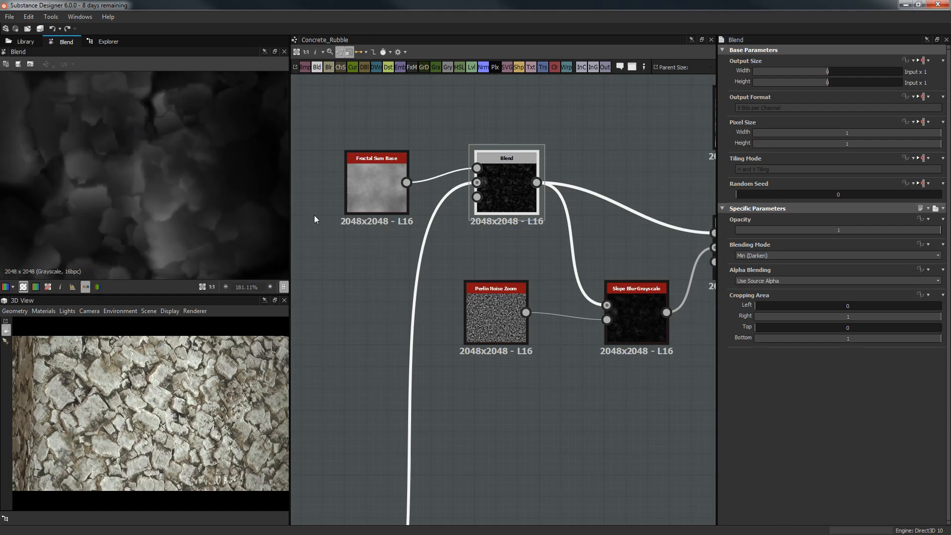
# Preview the Slope Blur Grayscale and Perlin Noise Zoom nodes, and the Max (Lighten) Blend node they lead into
pyautogui.moveTo(554, 319); pyautogui.dragTo(376, 325, button='middle')
pyautogui.doubleClick(570, 305)
pyautogui.doubleClick(369, 323)
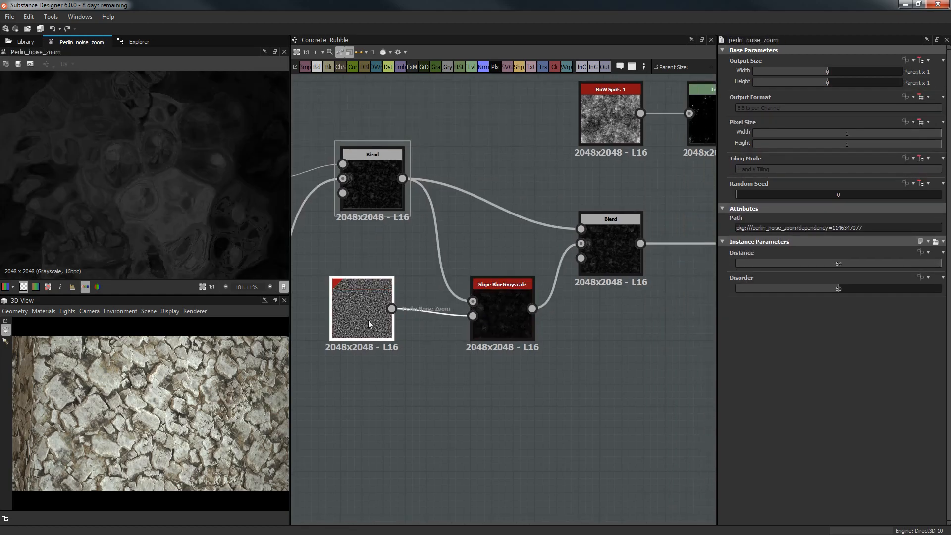
pyautogui.doubleClick(529, 282)
pyautogui.click(625, 229)
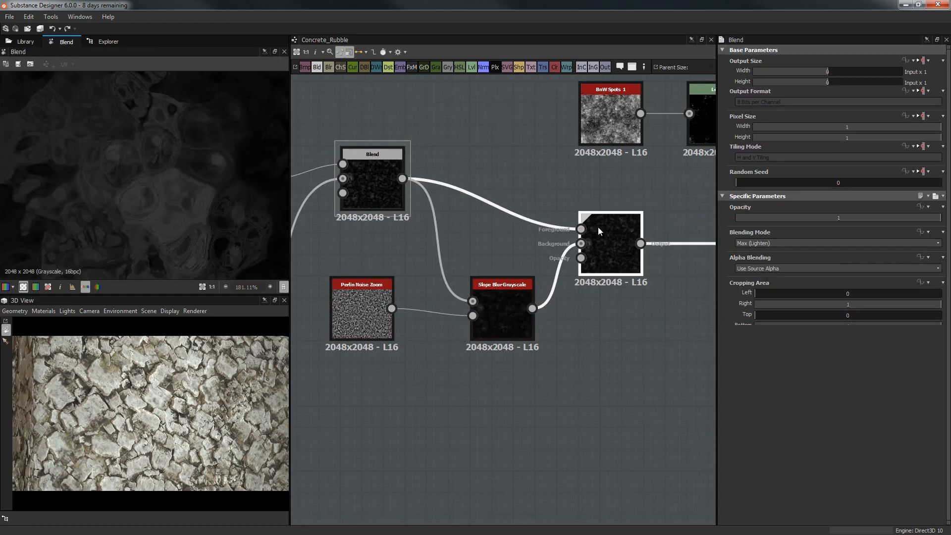
pyautogui.doubleClick(625, 231)
# Reposition the Fractal Sum Base node beside the Blend node it feeds, and inspect the Max (Lighten) Blend output up close
pyautogui.scroll(-2, 467, 220)
pyautogui.moveTo(466, 221); pyautogui.dragTo(539, 217, button='middle')
pyautogui.moveTo(372, 197); pyautogui.dragTo(439, 233)
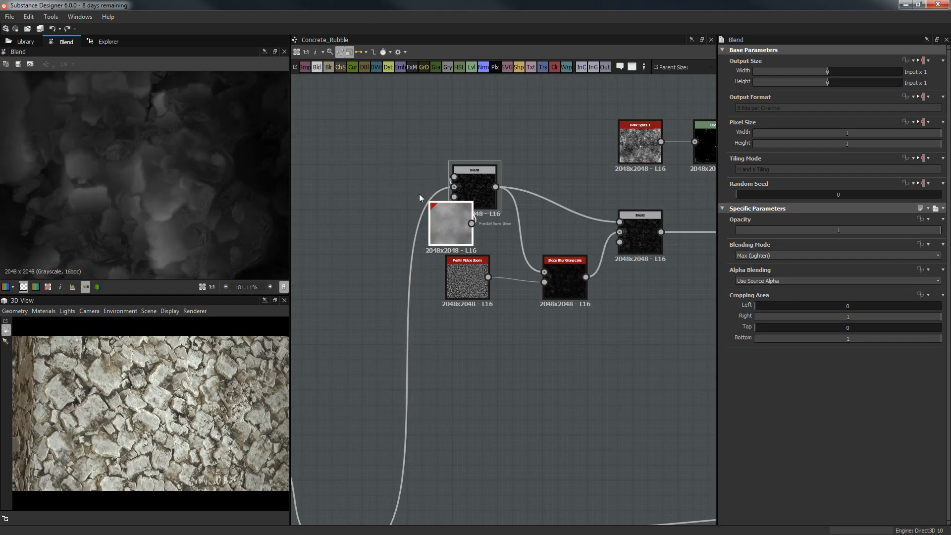
pyautogui.moveTo(419, 194); pyautogui.dragTo(372, 179)
pyautogui.moveTo(650, 284); pyautogui.dragTo(573, 296, button='middle')
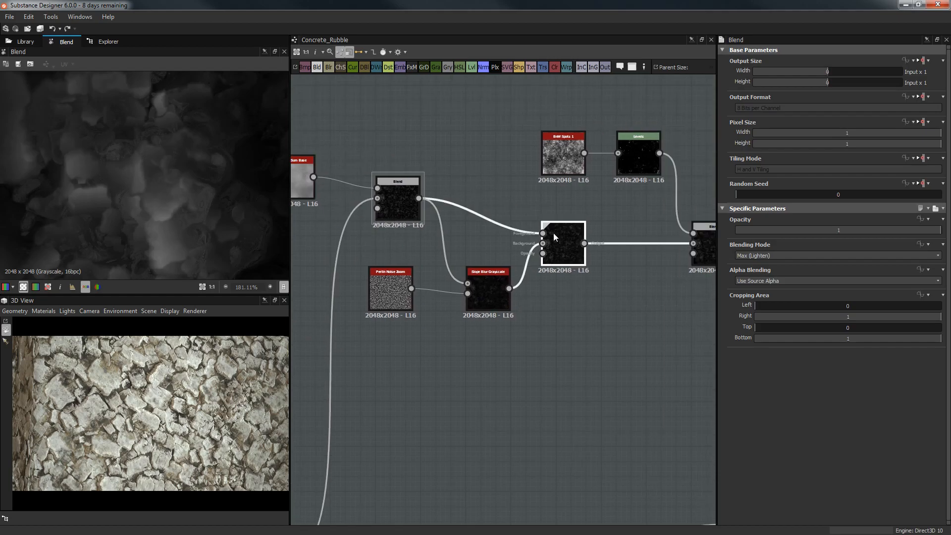
pyautogui.scroll(4, 133, 169)
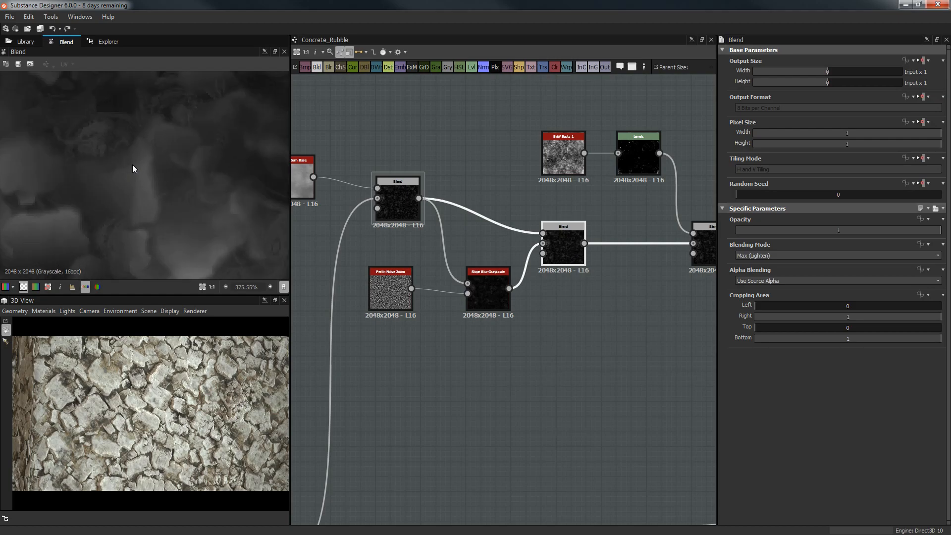
# Preview the BnW Spots 1 node that feeds the Levels node
pyautogui.moveTo(551, 255); pyautogui.dragTo(484, 260, button='middle')
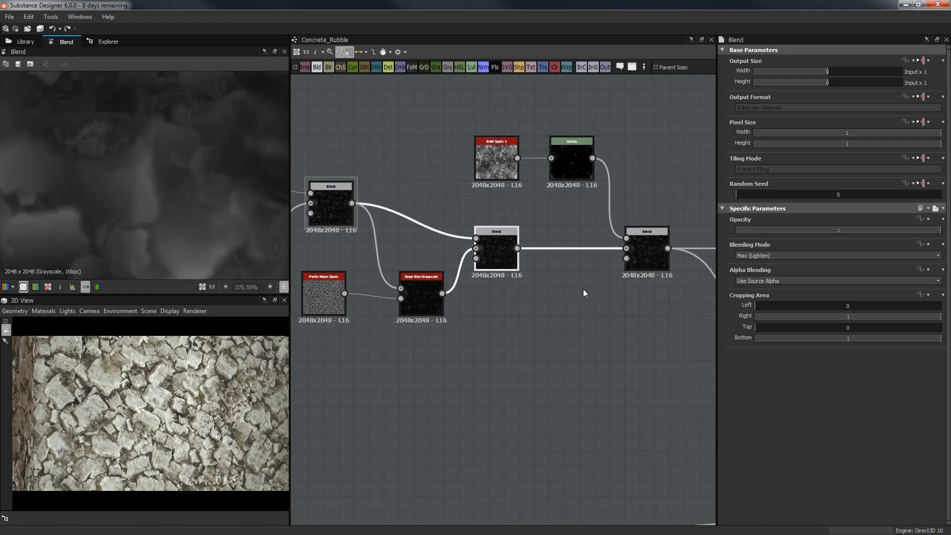
pyautogui.doubleClick(483, 148)
pyautogui.scroll(2, 160, 156)
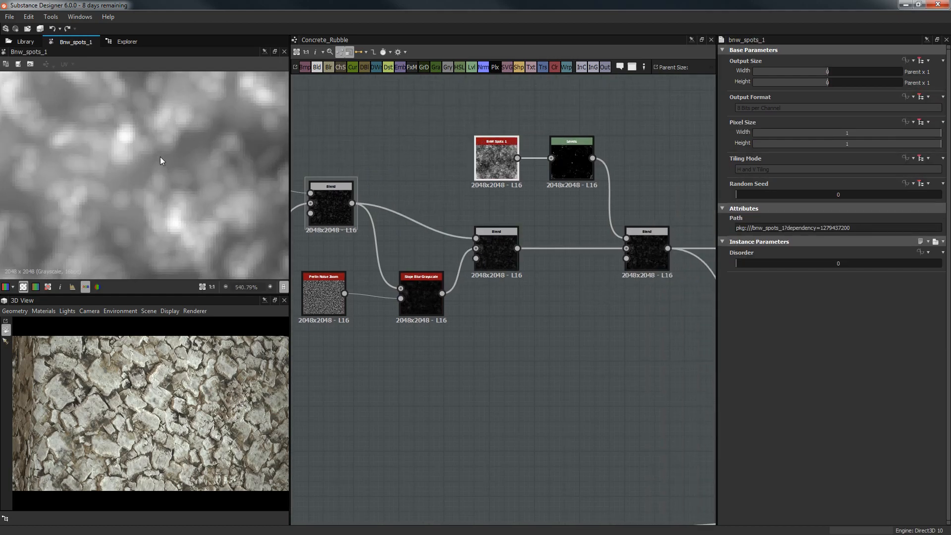
# Preview the Levels node and the Subtract Blend node it feeds, and inspect the Blend output at a wider zoom
pyautogui.doubleClick(561, 156)
pyautogui.moveTo(662, 234); pyautogui.dragTo(538, 234, button='middle')
pyautogui.doubleClick(539, 238)
pyautogui.scroll(-6, 194, 219)
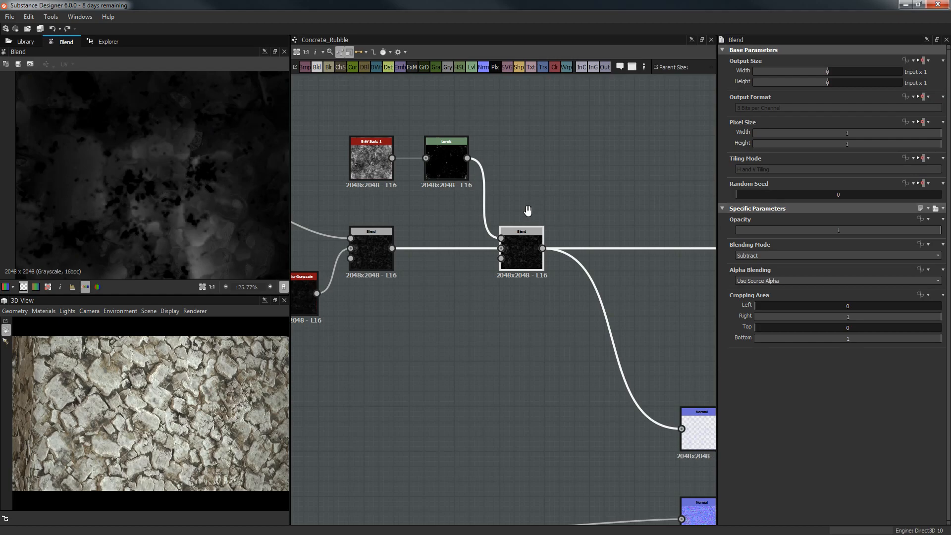
# Preview the Normal node fed by the Subtract Blend node
pyautogui.moveTo(527, 211); pyautogui.dragTo(351, 139, button='middle')
pyautogui.scroll(-1, 456, 222)
pyautogui.doubleClick(517, 333)
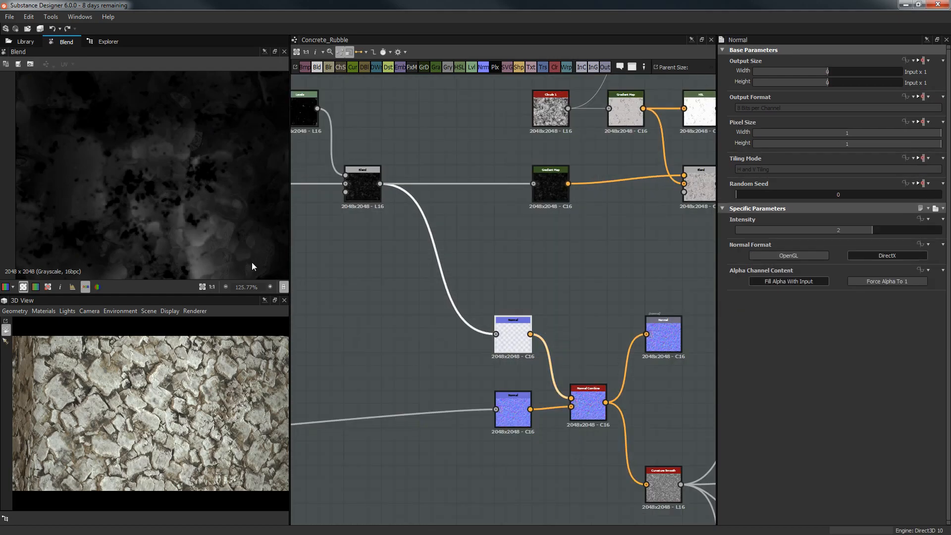
pyautogui.moveTo(548, 323); pyautogui.dragTo(489, 260, button='middle')
pyautogui.doubleClick(461, 270)
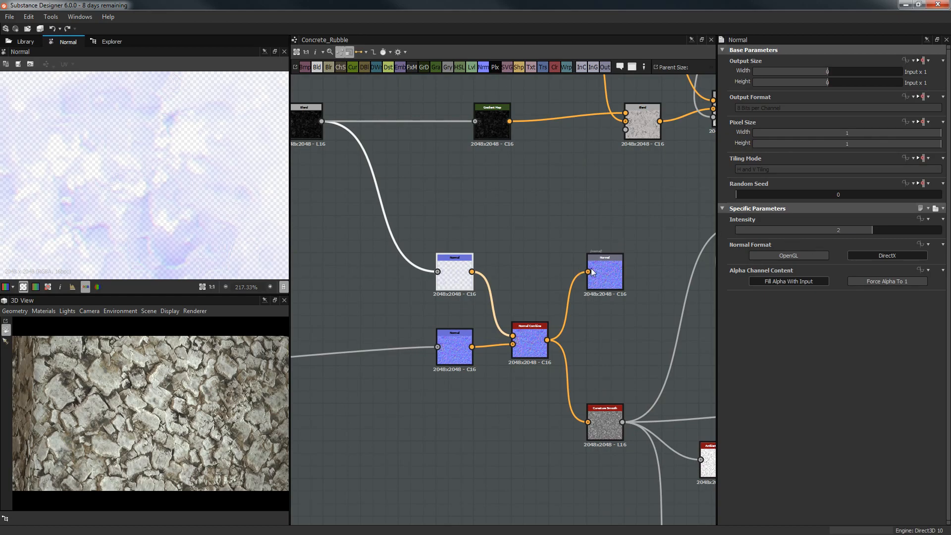
# Preview the Normal Combine node and the Normal output node it feeds
pyautogui.doubleClick(530, 342)
pyautogui.scroll(1, 221, 213)
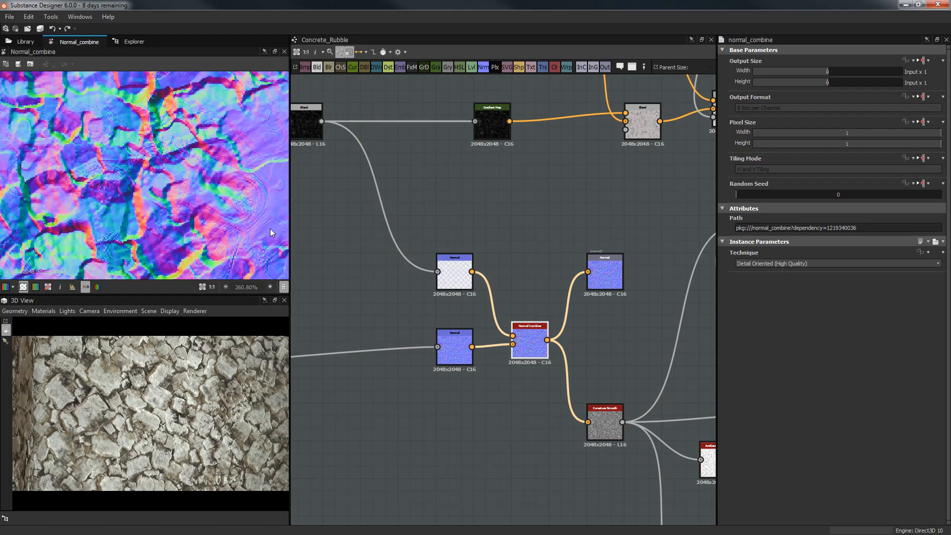
pyautogui.doubleClick(615, 282)
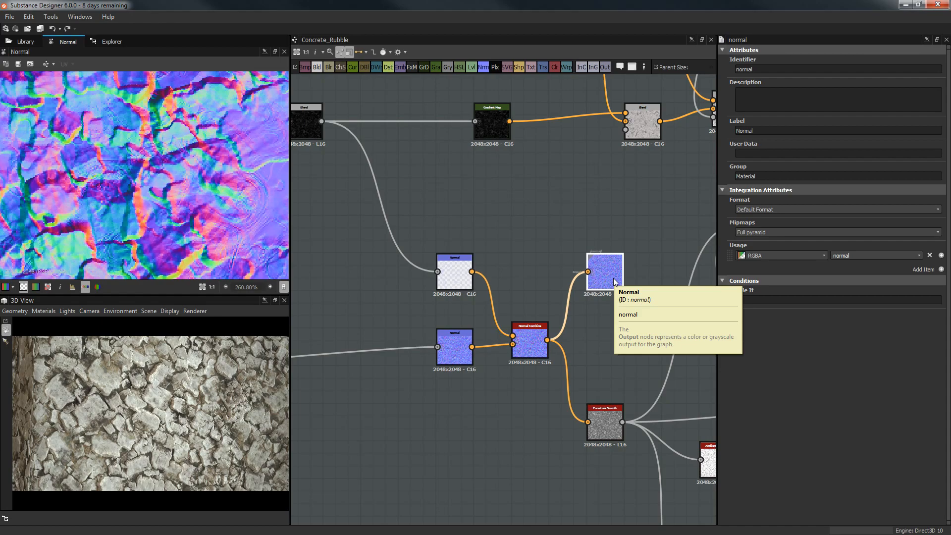
# Inspect the rubble surface up close in the 3D view under different lighting and viewing angles
pyautogui.scroll(5, 168, 421)
pyautogui.moveTo(171, 414); pyautogui.dragTo(82, 398, button='middle')
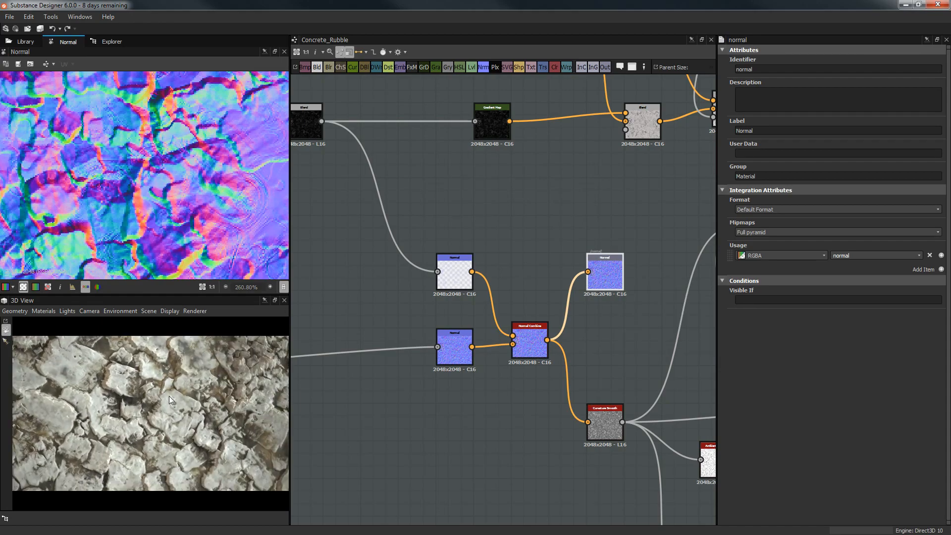
pyautogui.moveTo(169, 396); pyautogui.dragTo(75, 381, button='right')
pyautogui.moveTo(87, 392); pyautogui.dragTo(108, 430)
pyautogui.moveTo(162, 454); pyautogui.dragTo(175, 420)
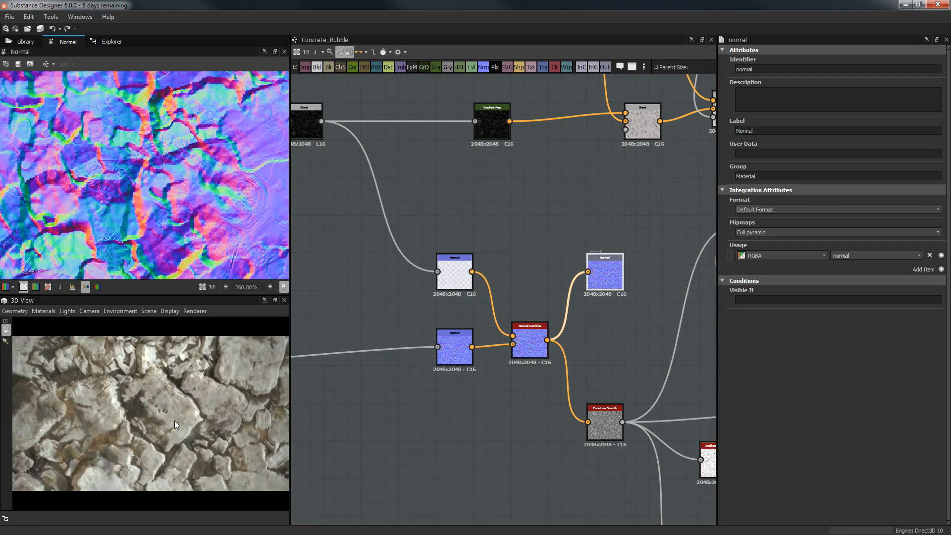
# Enlarge the 3D view and set the default camera's Use Window Resolution to True
pyautogui.moveTo(143, 295); pyautogui.dragTo(158, 139)
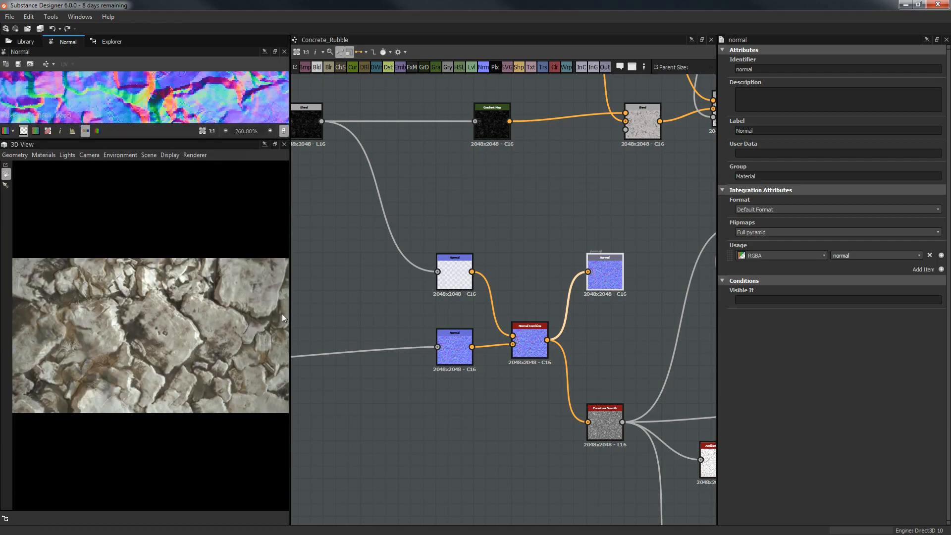
pyautogui.moveTo(219, 315); pyautogui.dragTo(218, 317)
pyautogui.click(90, 158)
pyautogui.click(95, 165)
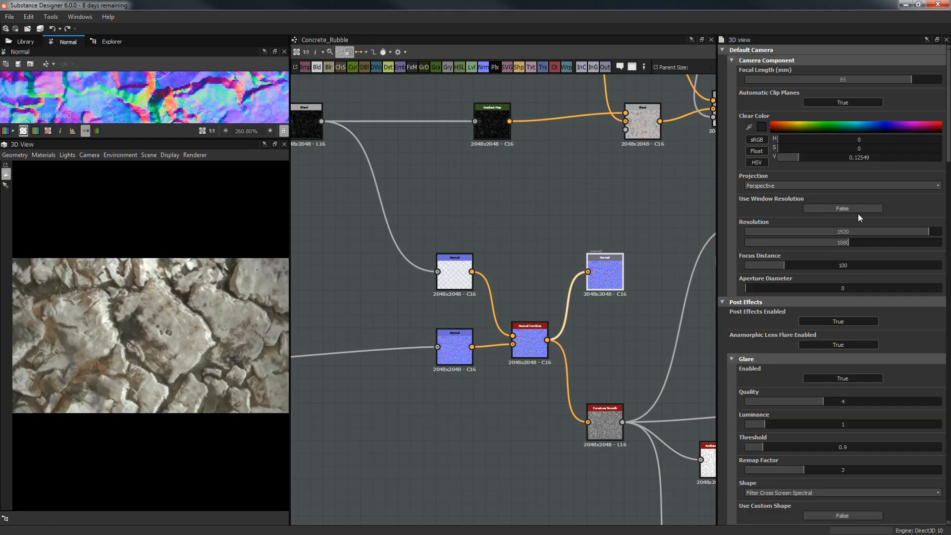
pyautogui.click(858, 210)
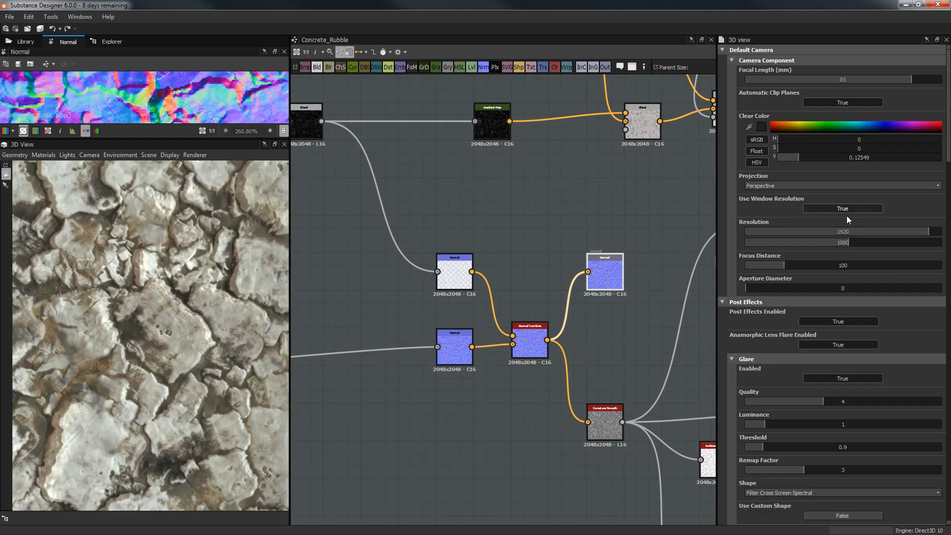
# Shrink the 3D view's height to give the 2D view more room
pyautogui.click(94, 156)
pyautogui.click(169, 154)
pyautogui.click(176, 136)
pyautogui.moveTo(175, 138); pyautogui.dragTo(184, 248)
pyautogui.moveTo(204, 355)
pyautogui.mouseDown()
pyautogui.moveTo(173, 370)
pyautogui.moveTo(176, 412)
pyautogui.moveTo(169, 392)
pyautogui.moveTo(186, 349)
pyautogui.mouseUp()
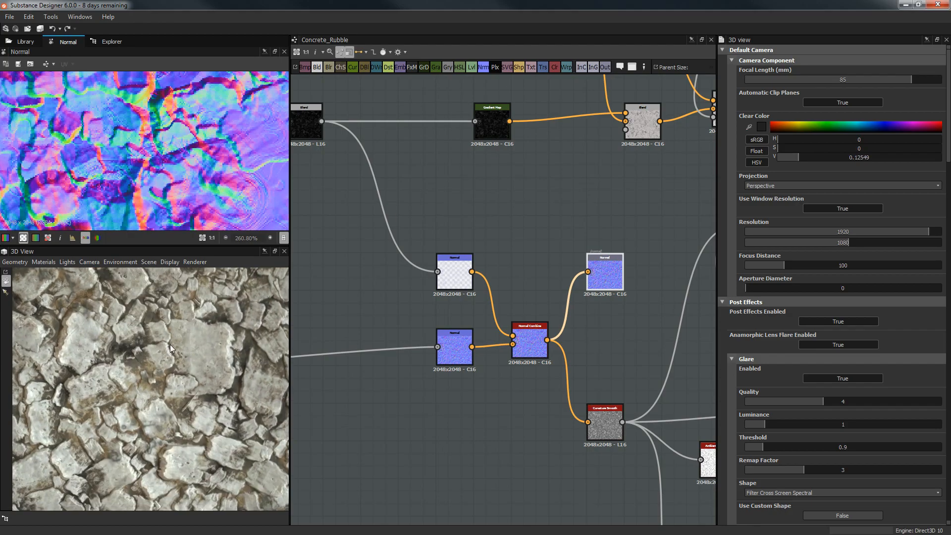
# Inspect the whole rubble plane in the 3D view from several distances
pyautogui.scroll(-5, 185, 382)
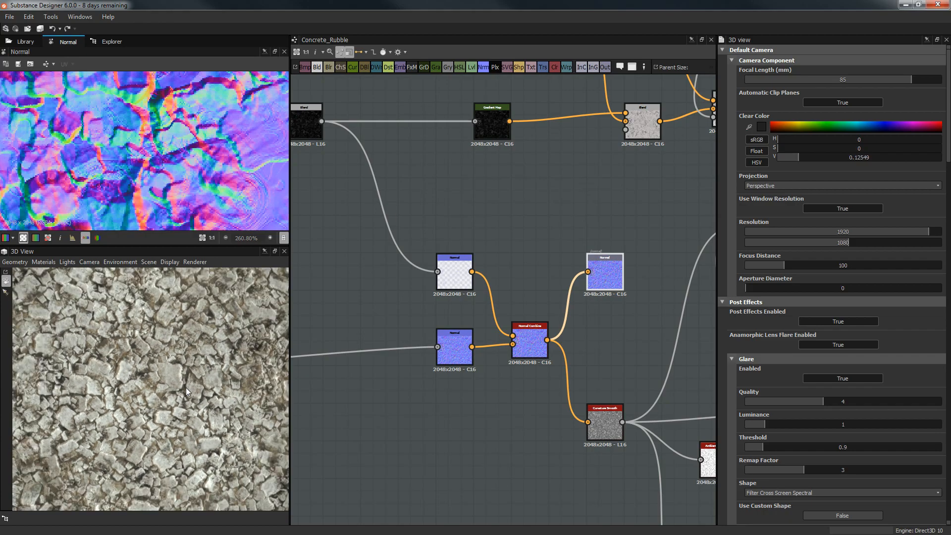
pyautogui.moveTo(134, 318); pyautogui.dragTo(144, 335, button='middle')
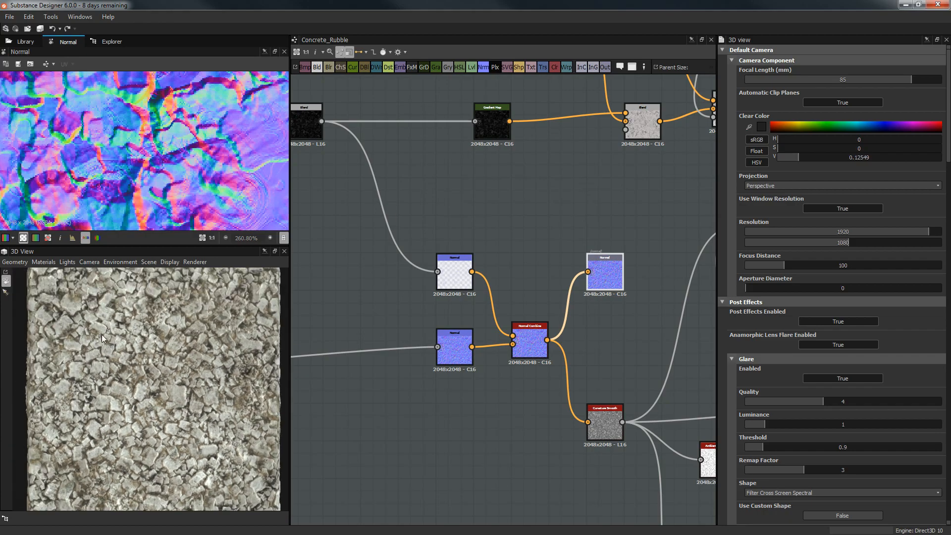
pyautogui.scroll(5, 157, 378)
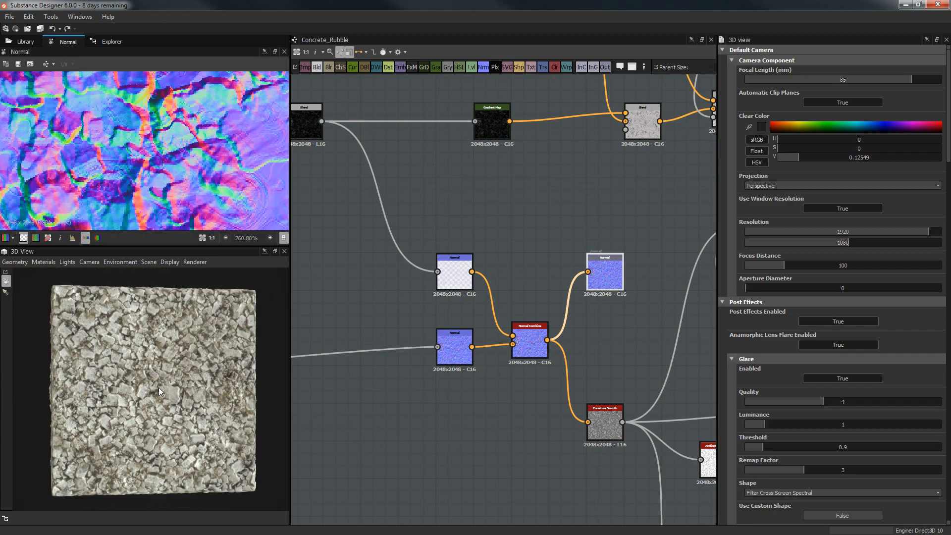
pyautogui.scroll(-3, 159, 388)
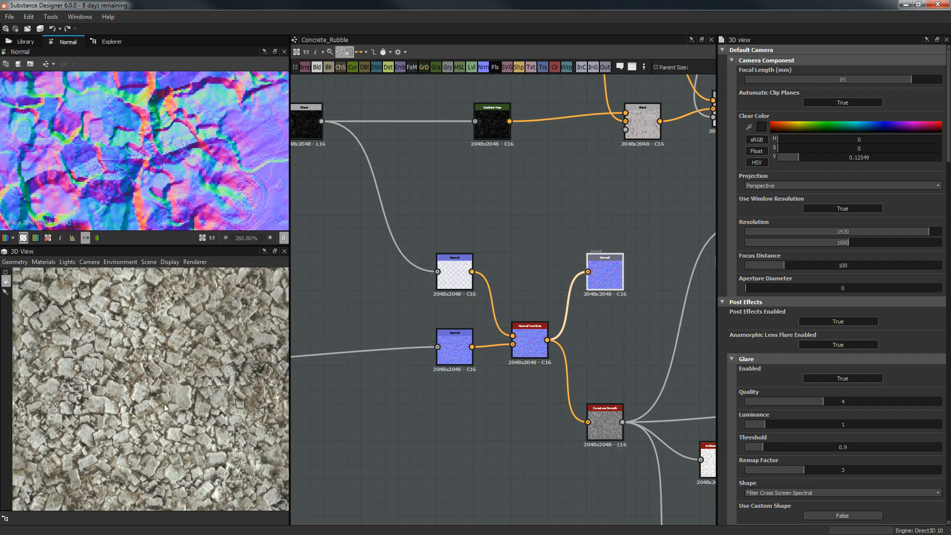
pyautogui.scroll(-1, 166, 410)
# Examine the color branch of the graph, from the gradient maps and masks through the chained Blend nodes
pyautogui.moveTo(546, 234); pyautogui.dragTo(644, 250, button='middle')
pyautogui.scroll(-2, 515, 238)
pyautogui.moveTo(457, 256); pyautogui.dragTo(373, 331, button='middle')
pyautogui.moveTo(566, 211); pyautogui.dragTo(429, 268, button='middle')
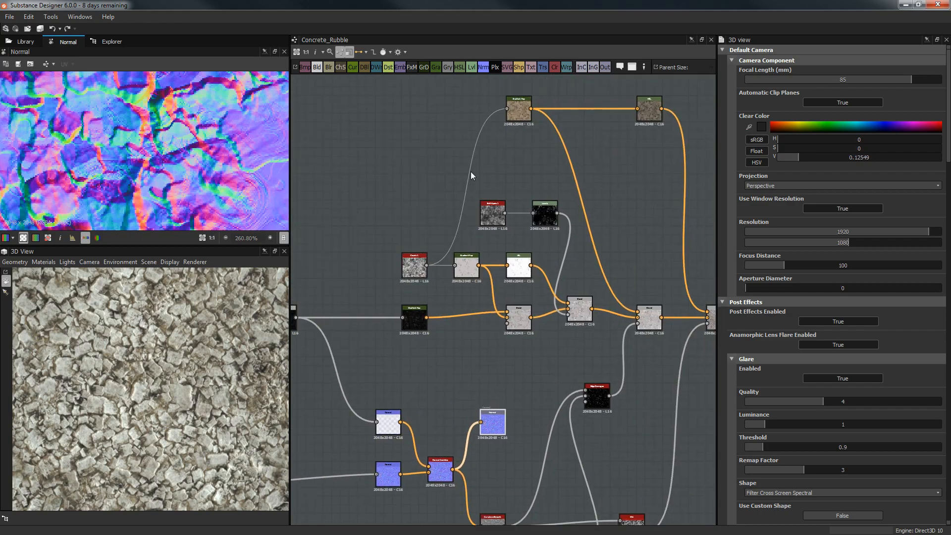
pyautogui.moveTo(461, 229); pyautogui.dragTo(396, 219, button='middle')
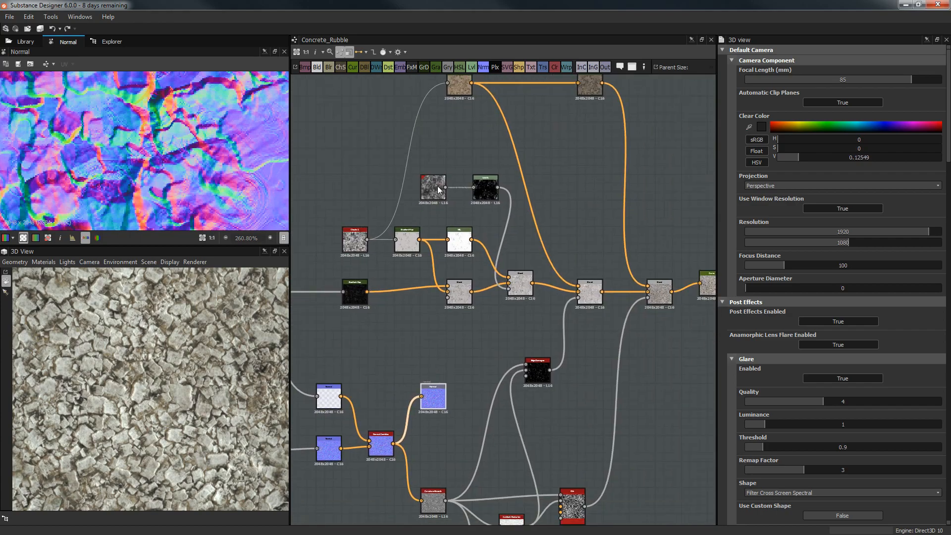
pyautogui.moveTo(438, 188); pyautogui.dragTo(433, 202, button='middle')
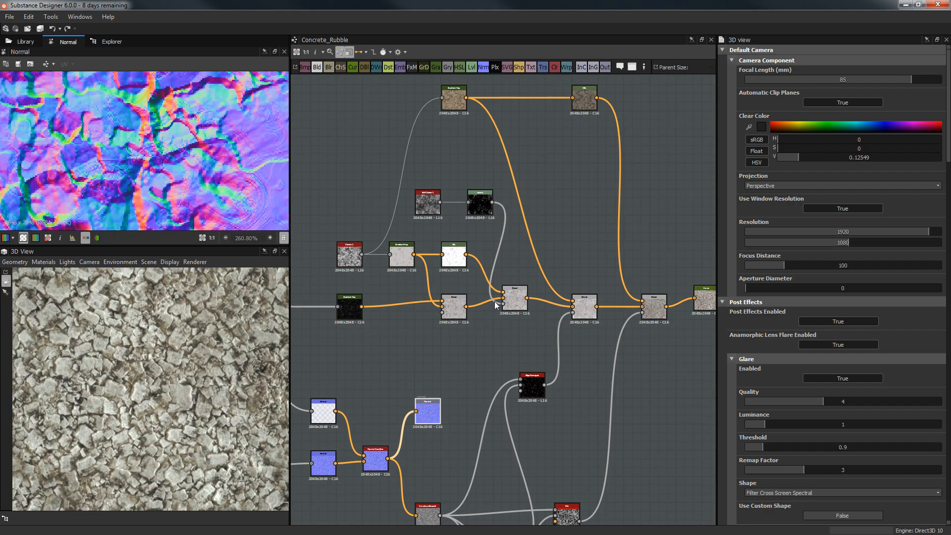
pyautogui.moveTo(495, 302); pyautogui.dragTo(519, 277, button='middle')
pyautogui.moveTo(420, 300); pyautogui.dragTo(480, 214, button='middle')
pyautogui.moveTo(494, 277); pyautogui.dragTo(502, 183, button='middle')
pyautogui.scroll(2, 497, 233)
pyautogui.moveTo(578, 125); pyautogui.dragTo(533, 216, button='middle')
pyautogui.scroll(-4, 477, 270)
pyautogui.scroll(2, 512, 243)
pyautogui.scroll(3, 510, 240)
# Reposition the Normal output node closer to Normal Combine, and preview the full Curvature Smooth output
pyautogui.doubleClick(434, 305)
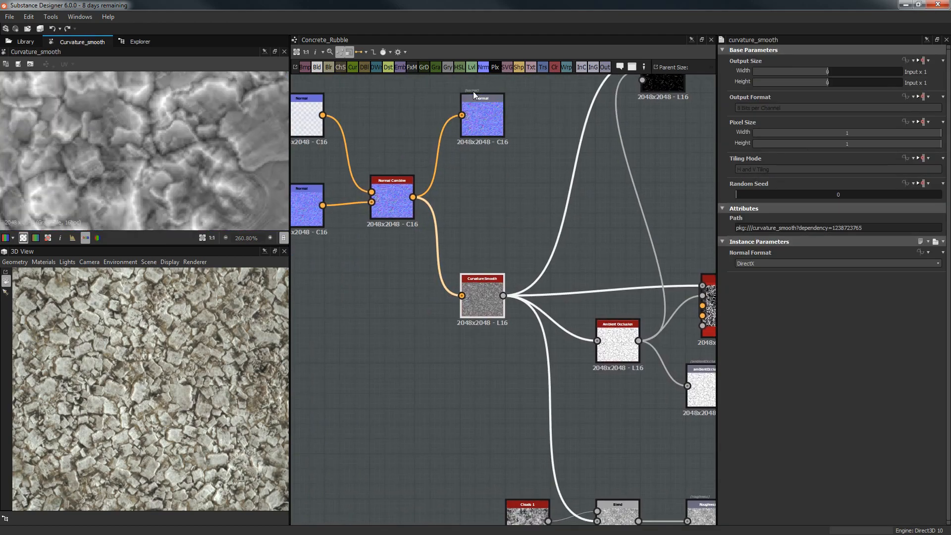
pyautogui.moveTo(480, 103); pyautogui.dragTo(481, 163)
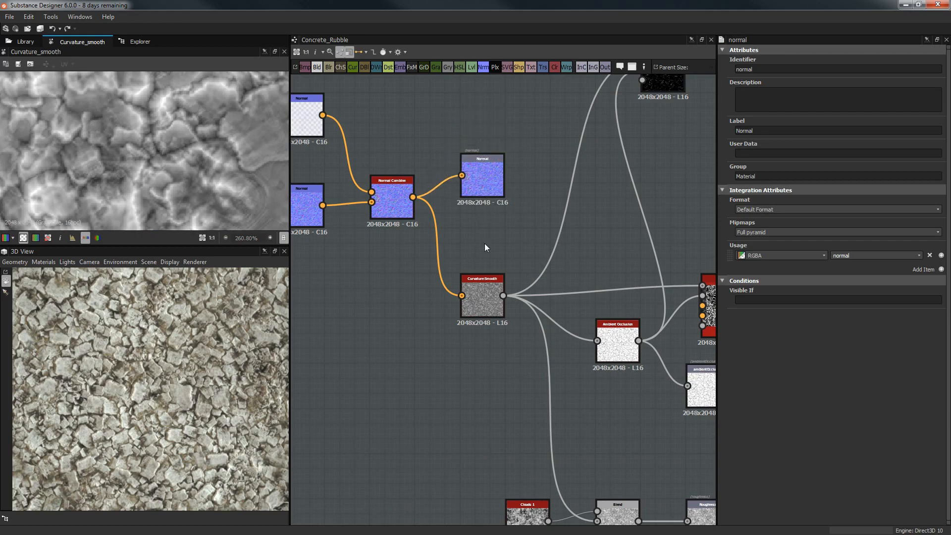
pyautogui.doubleClick(485, 297)
pyautogui.scroll(-9, 124, 157)
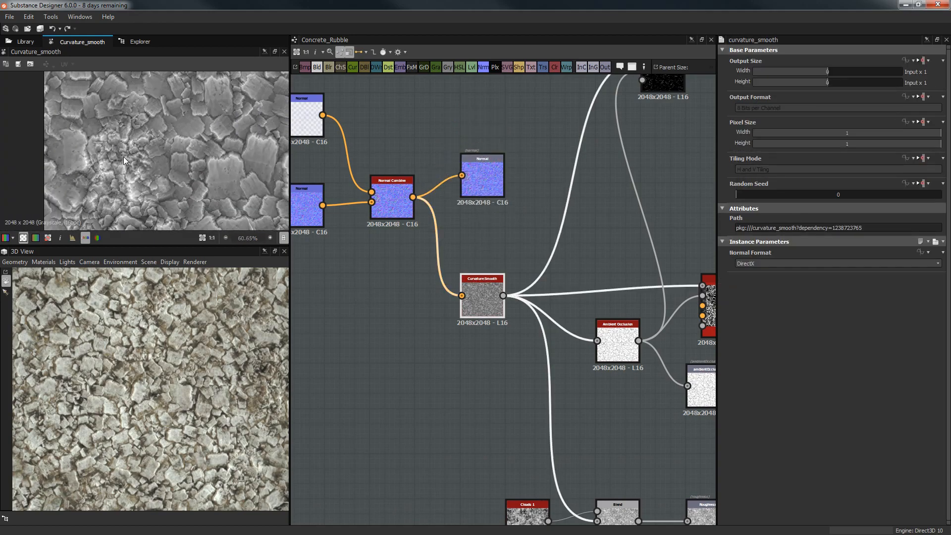
pyautogui.moveTo(161, 178); pyautogui.dragTo(135, 180, button='middle')
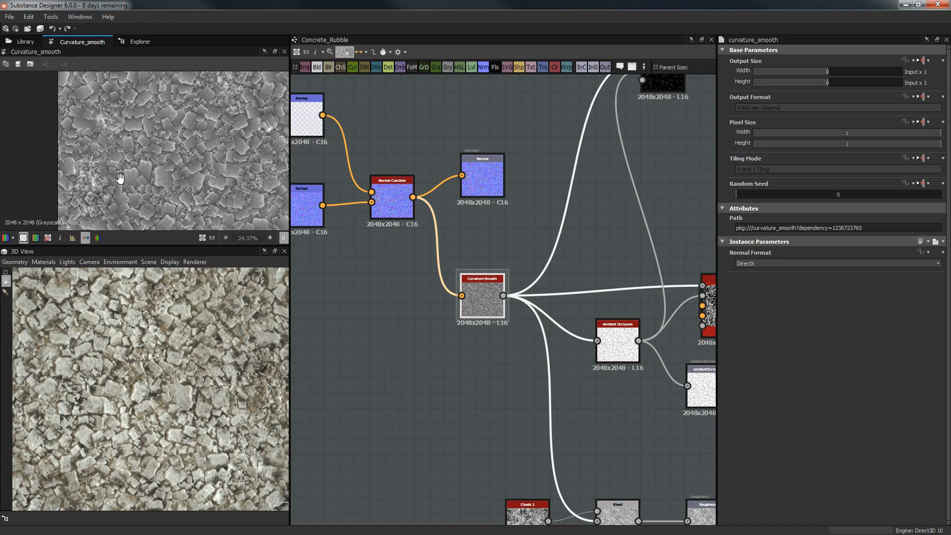
pyautogui.scroll(-1, 134, 179)
# Preview the Ambient Occlusion and Dirt nodes, and reposition the Dirt node higher in the graph
pyautogui.moveTo(513, 217); pyautogui.dragTo(409, 153, button='middle')
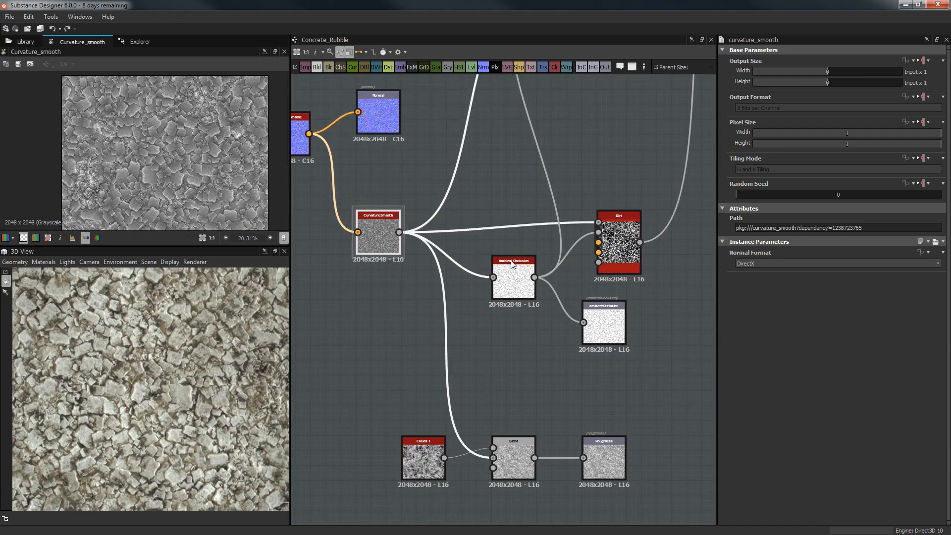
pyautogui.doubleClick(522, 290)
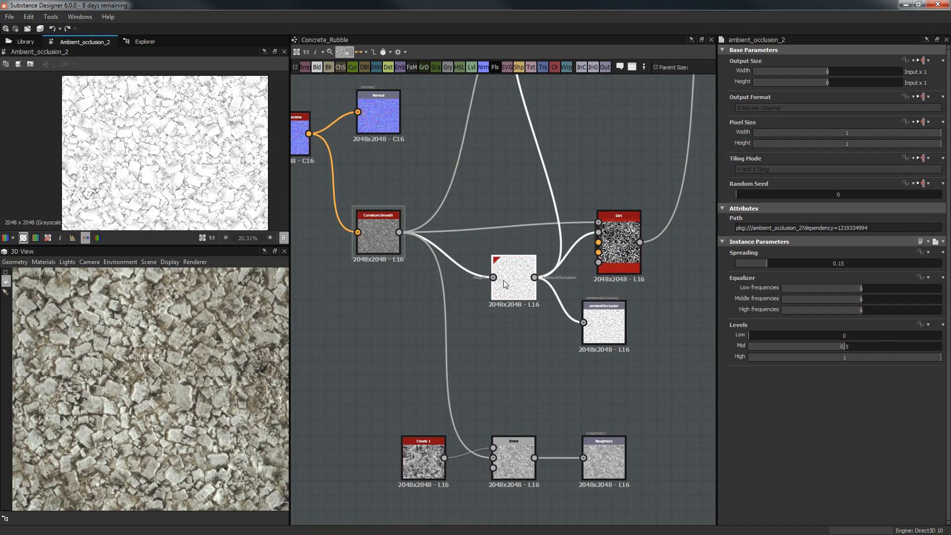
pyautogui.doubleClick(619, 248)
pyautogui.moveTo(619, 247); pyautogui.dragTo(649, 194)
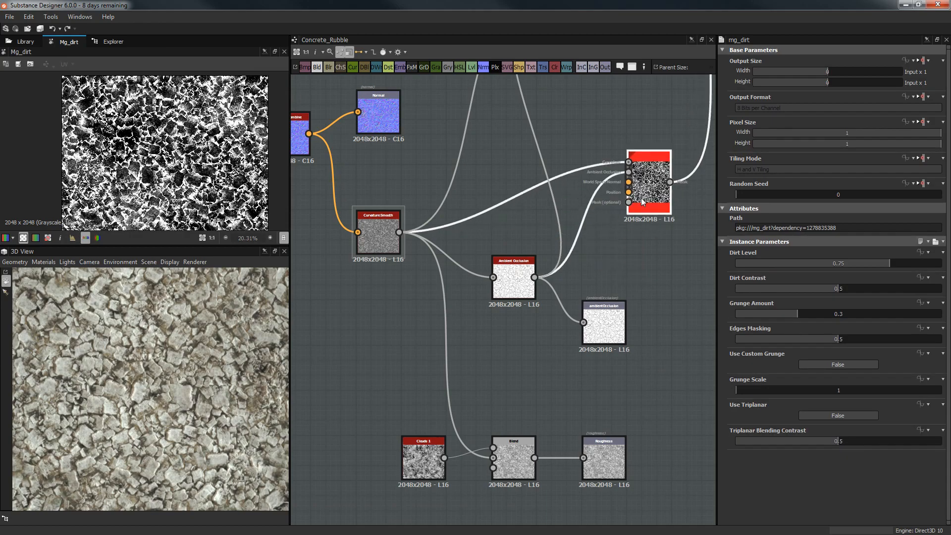
pyautogui.doubleClick(513, 284)
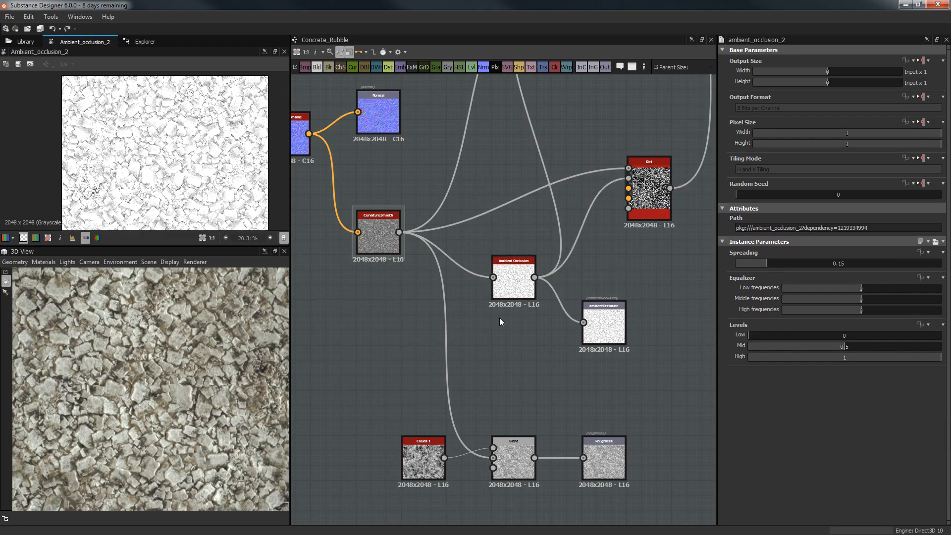
# Search the node list for "amb"
pyautogui.press('space')
pyautogui.write('amb')
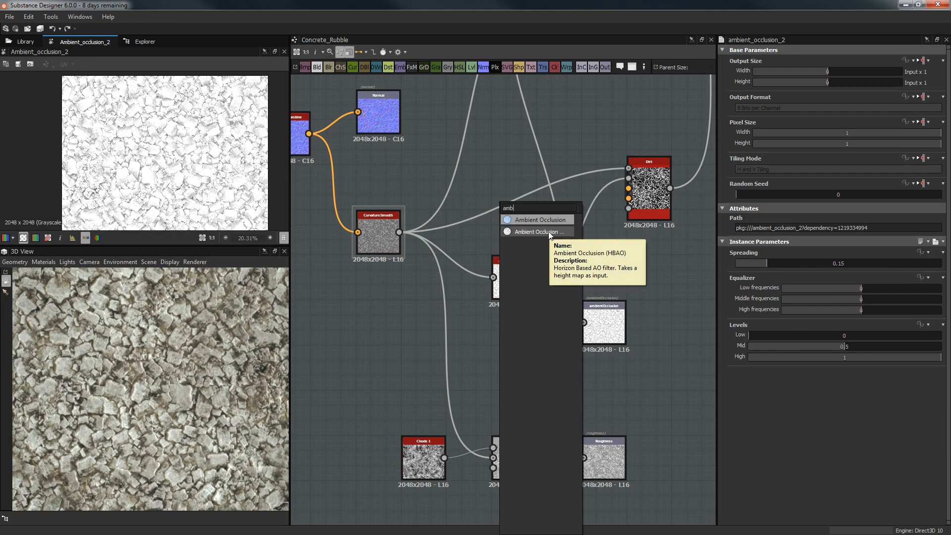
pyautogui.press('BackSpace')
pyautogui.press('BackSpace')
pyautogui.press('BackSpace')
pyautogui.write('ray')
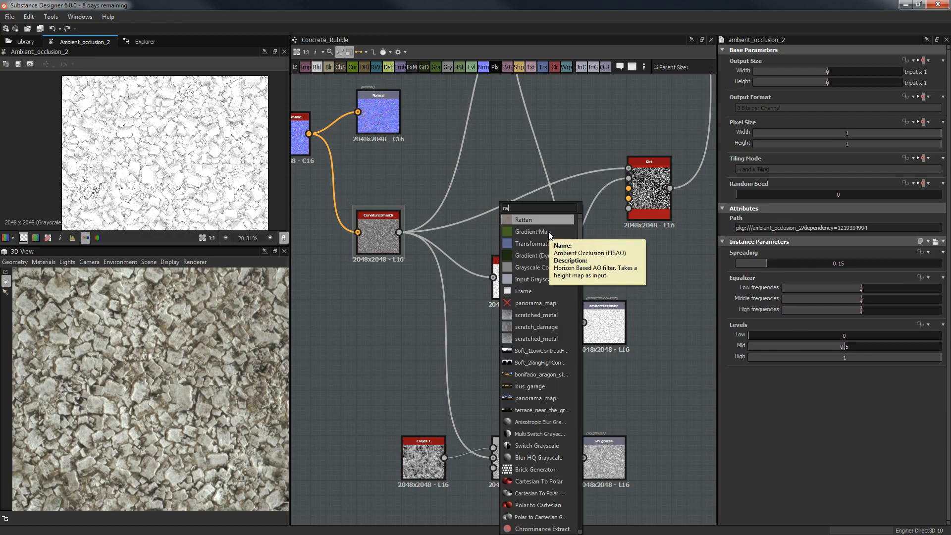
pyautogui.press('BackSpace')
pyautogui.press('BackSpace')
pyautogui.press('BackSpace')
pyautogui.write('am')
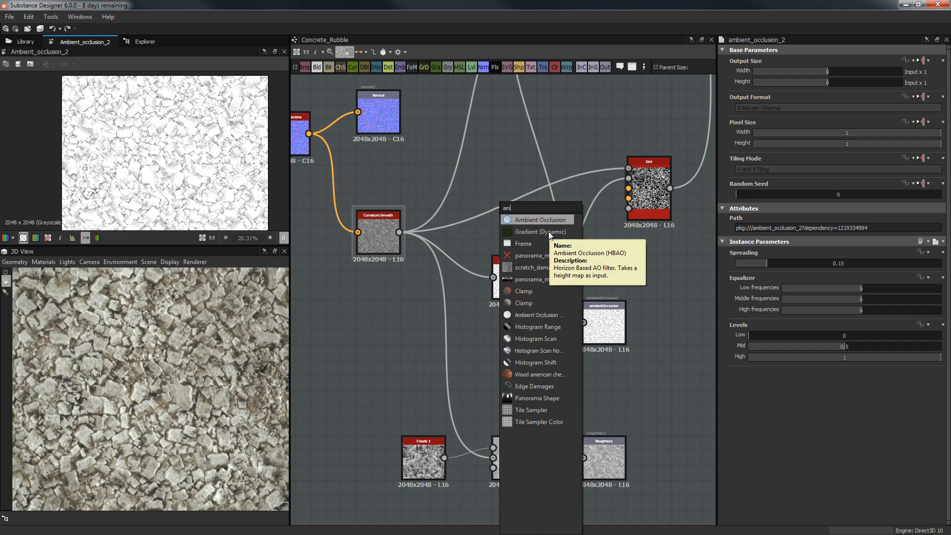
pyautogui.write('b')
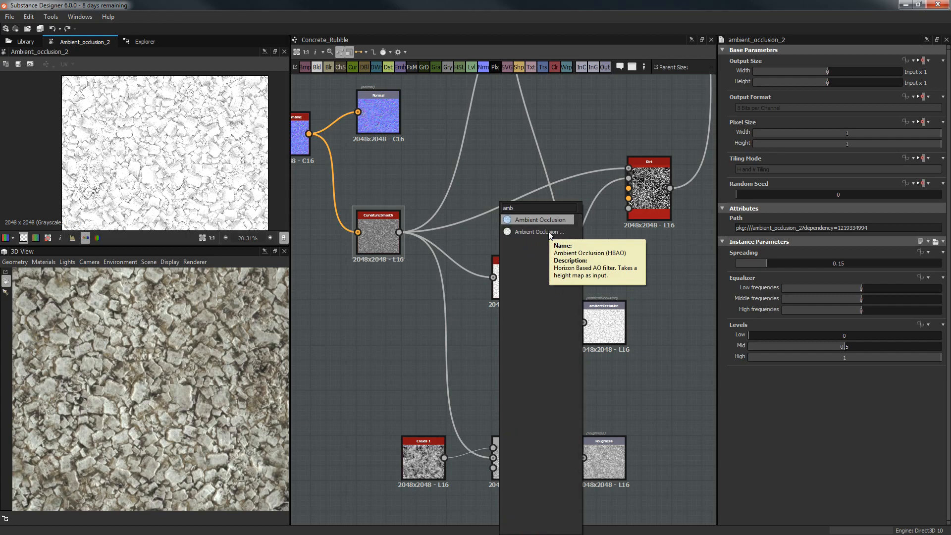
# Add an Ambient Occlusion (HBAO) node below the existing Ambient Occlusion node
pyautogui.click(545, 232)
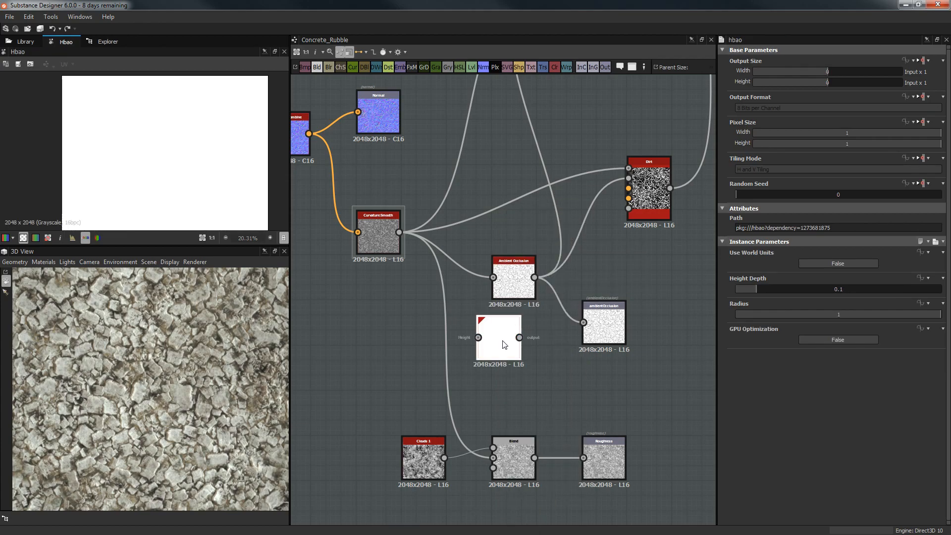
pyautogui.scroll(3, 498, 349)
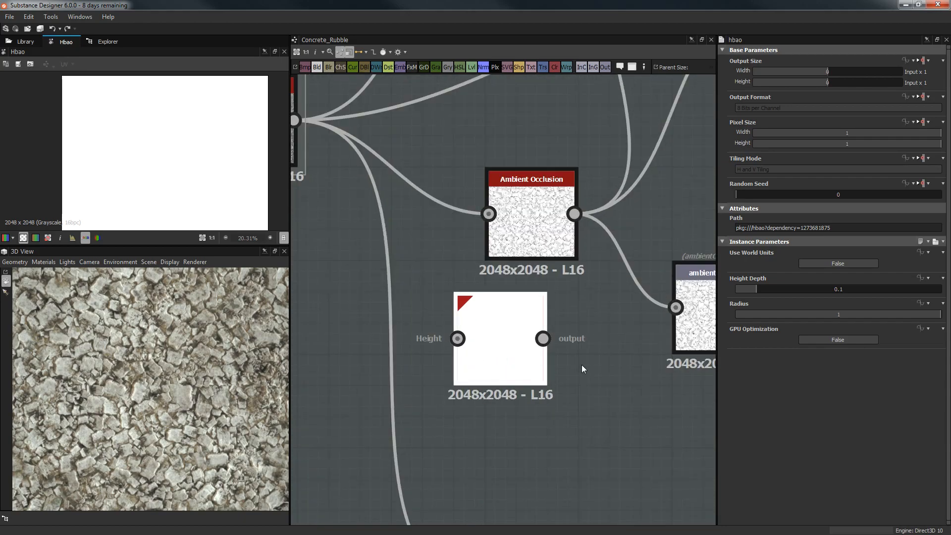
pyautogui.scroll(-2, 554, 344)
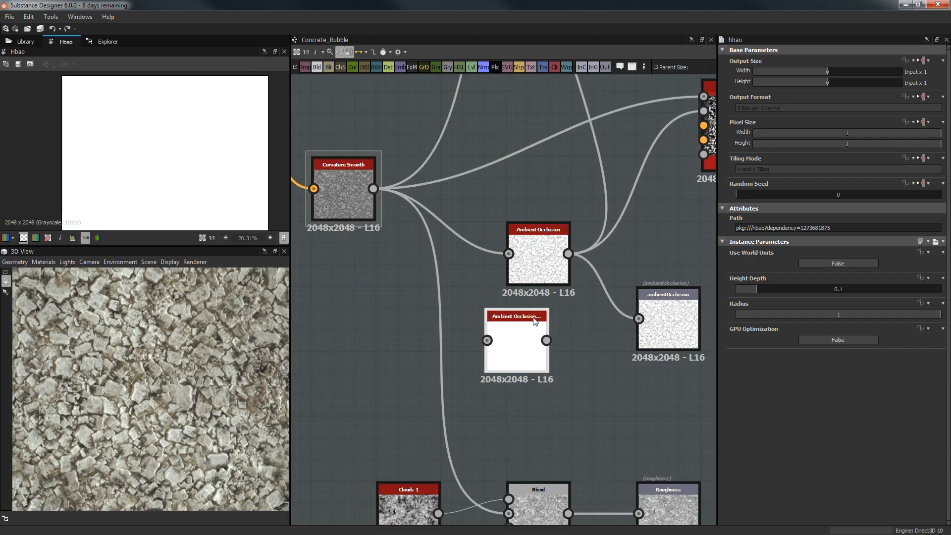
# Align the HBAO node under the Ambient Occlusion node and connect Curvature Smooth's output to its Height input
pyautogui.moveTo(516, 308); pyautogui.dragTo(537, 347)
pyautogui.moveTo(543, 330); pyautogui.dragTo(499, 321, button='middle')
pyautogui.scroll(1, 507, 328)
pyautogui.scroll(1, 499, 364)
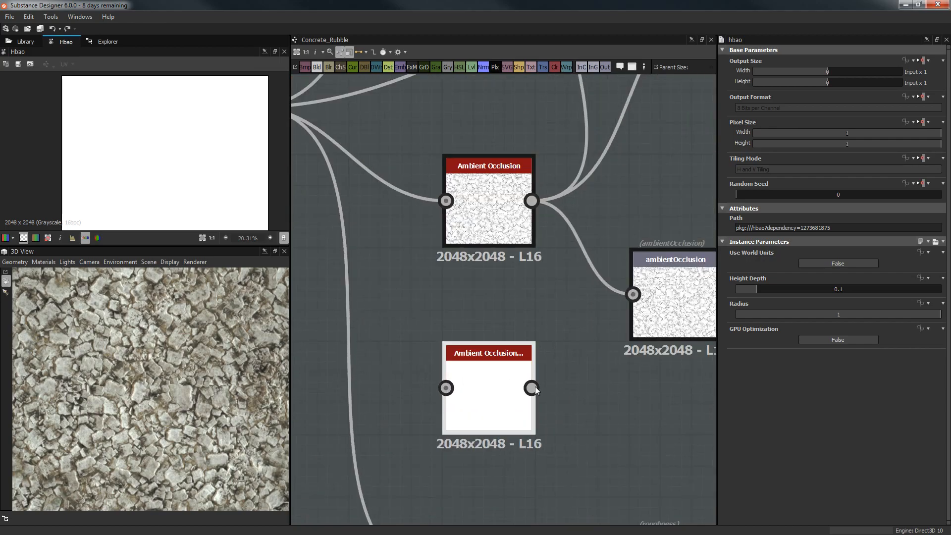
pyautogui.scroll(-3, 486, 276)
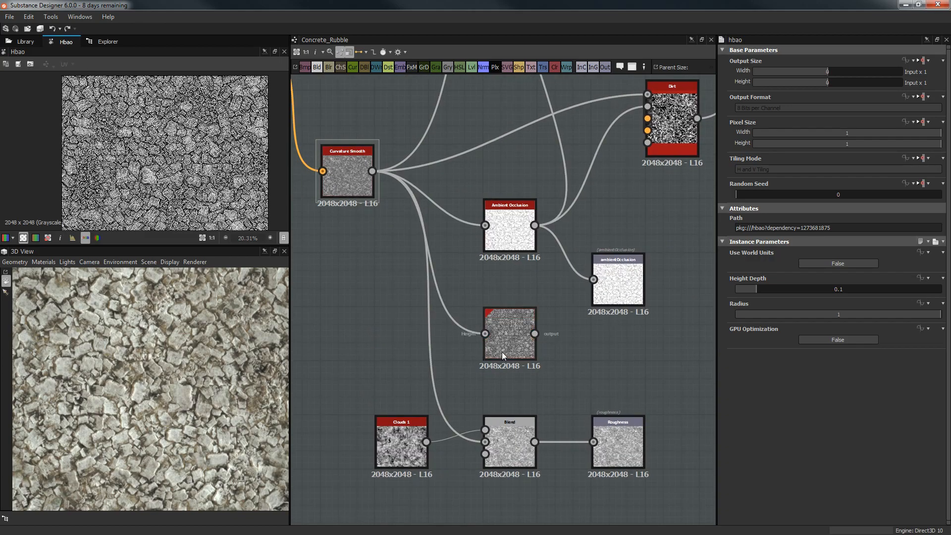
# Compare the Ambient Occlusion node's result with the HBAO node's result up close
pyautogui.scroll(6, 151, 161)
pyautogui.scroll(4, 151, 158)
pyautogui.scroll(-4, 151, 159)
pyautogui.doubleClick(512, 226)
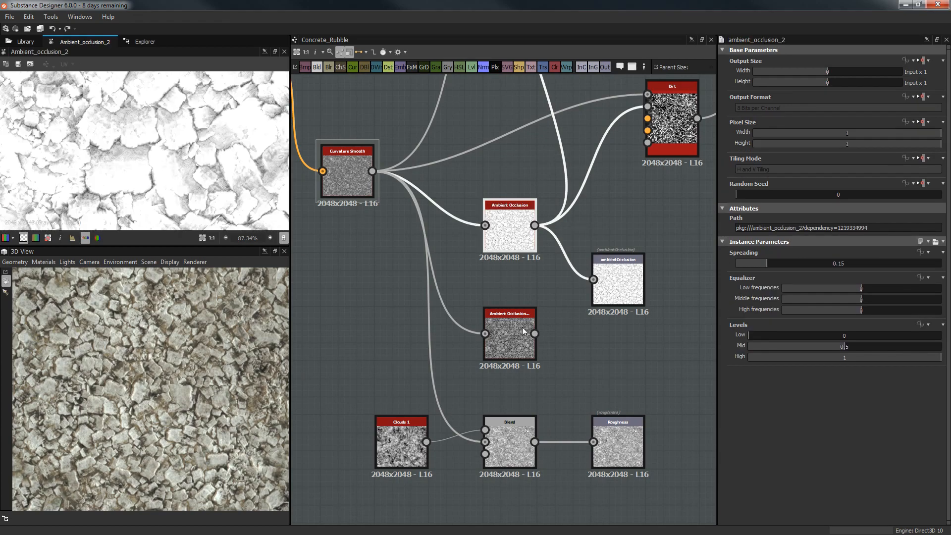
pyautogui.doubleClick(522, 331)
pyautogui.doubleClick(515, 237)
pyautogui.doubleClick(512, 324)
pyautogui.scroll(2, 286, 165)
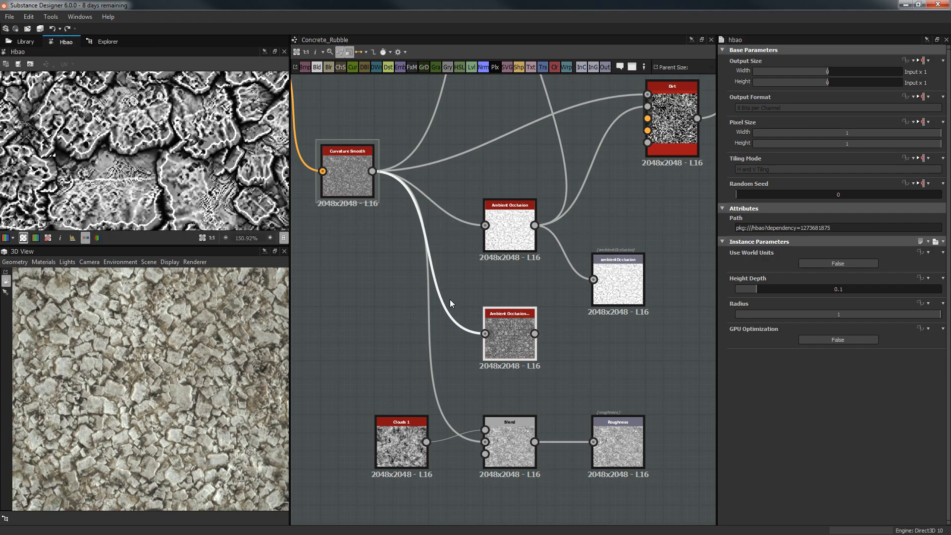
# Set the HBAO node's Height Depth to 0.02 and Radius to 0.37, leaving world units off
pyautogui.click(840, 289)
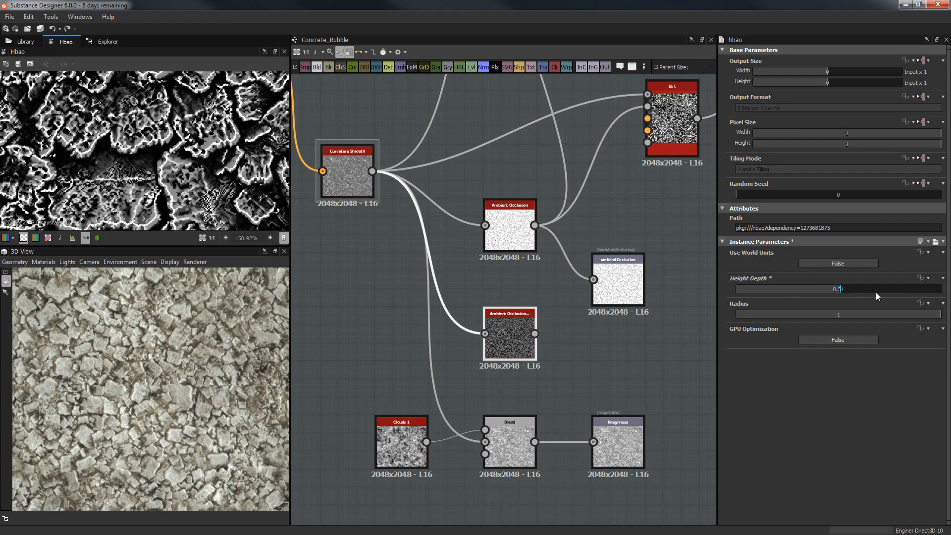
pyautogui.click(933, 291)
pyautogui.click(841, 267)
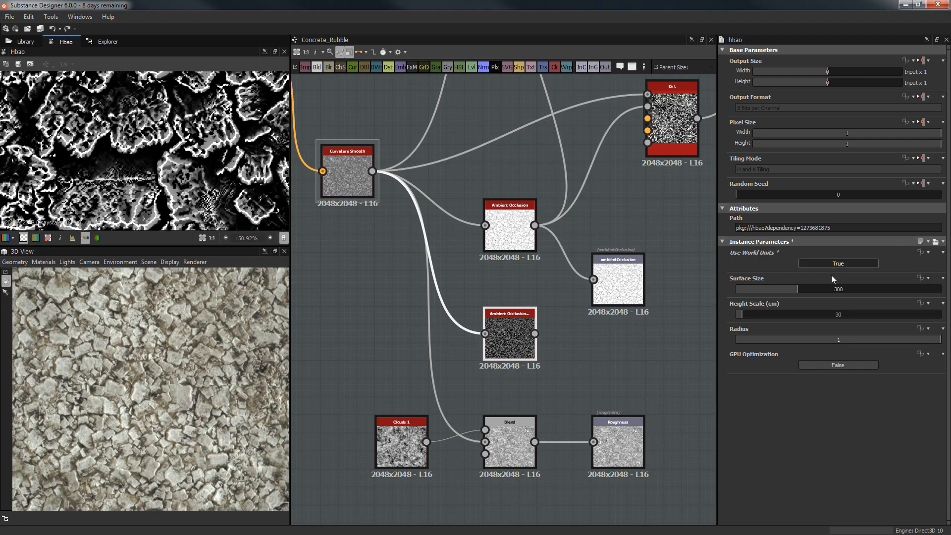
pyautogui.click(805, 265)
pyautogui.moveTo(747, 289); pyautogui.dragTo(812, 317)
pyautogui.scroll(-3, 131, 168)
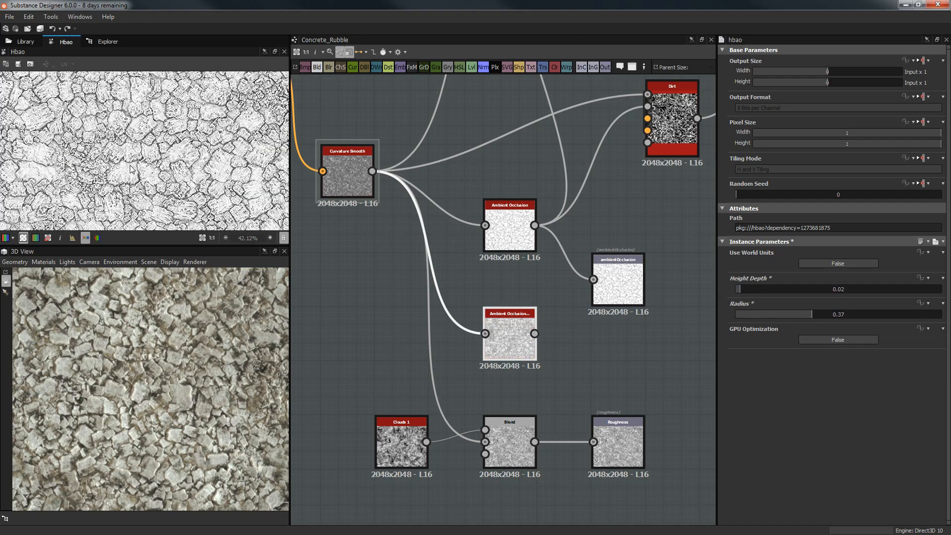
# Delete the HBAO node and preview the Dirt node
pyautogui.press('Delete')
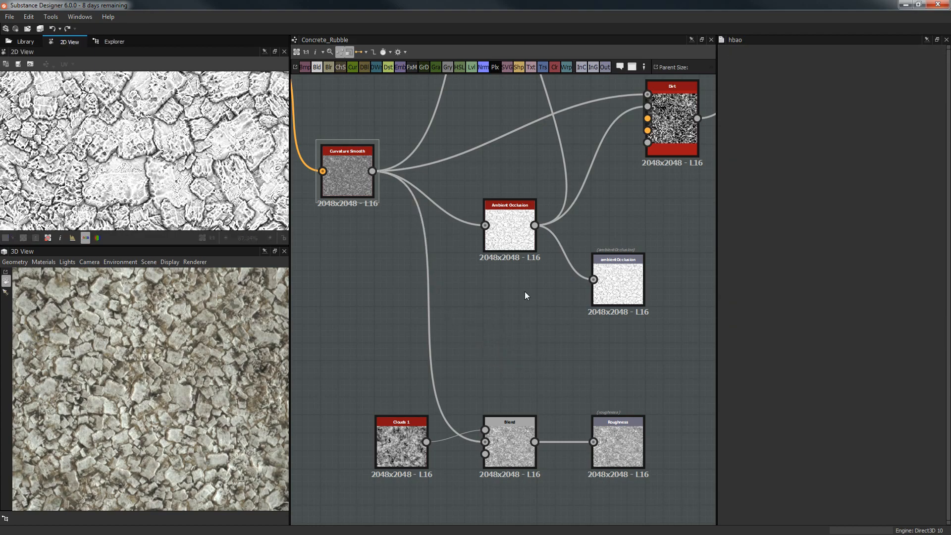
pyautogui.moveTo(531, 276); pyautogui.dragTo(501, 346, button='middle')
pyautogui.moveTo(652, 215); pyautogui.dragTo(620, 219, button='middle')
pyautogui.doubleClick(620, 219)
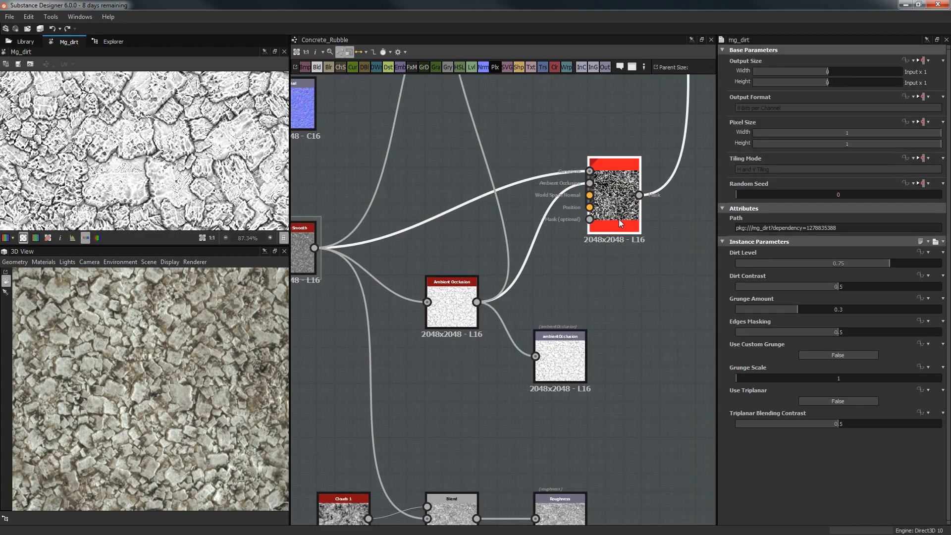
# Preview the Edge Damages node and move it lower in the graph, closer to the Dirt node
pyautogui.scroll(-3, 619, 219)
pyautogui.moveTo(535, 114); pyautogui.dragTo(520, 209, button='middle')
pyautogui.scroll(1, 519, 209)
pyautogui.doubleClick(526, 181)
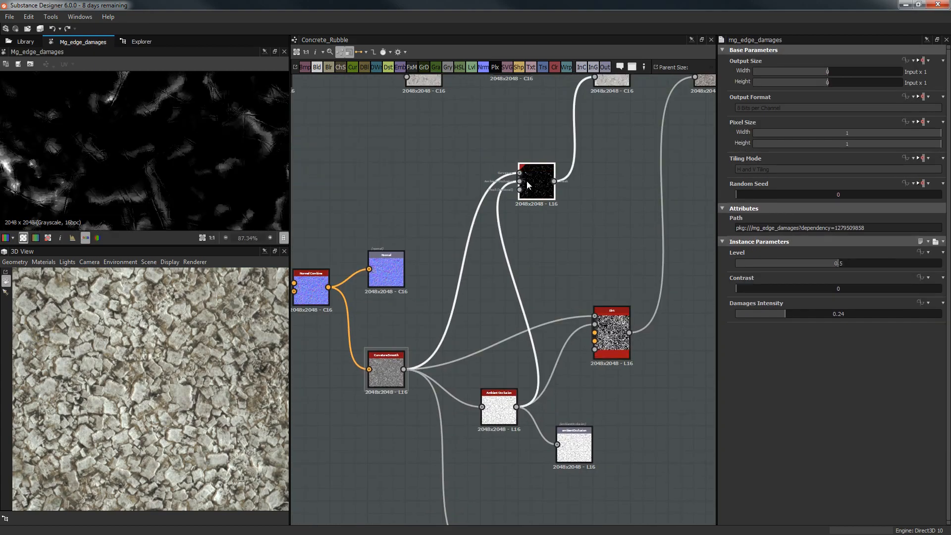
pyautogui.moveTo(539, 181); pyautogui.dragTo(538, 250)
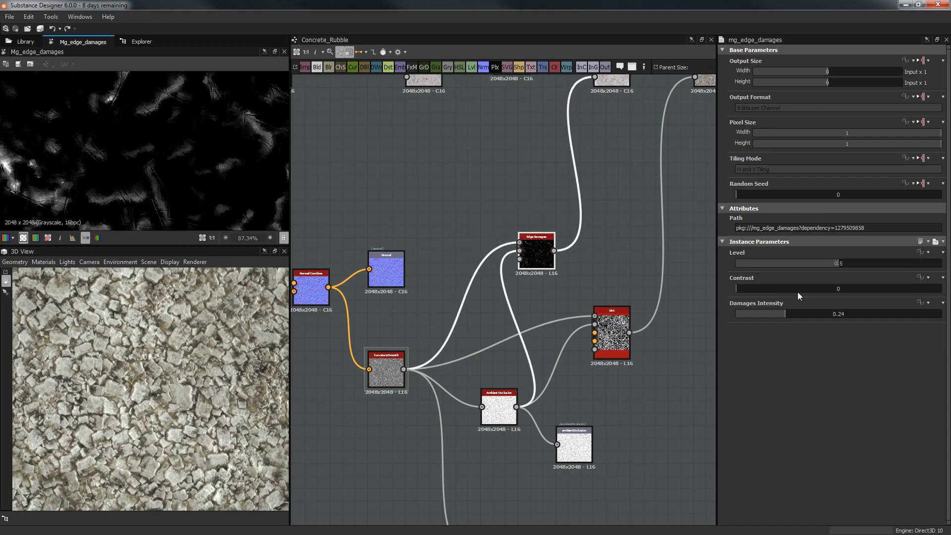
# Compare the Dirt mask with the Edge Damages mask and examine the Dirt mask over a wider area
pyautogui.doubleClick(617, 344)
pyautogui.doubleClick(540, 255)
pyautogui.doubleClick(619, 328)
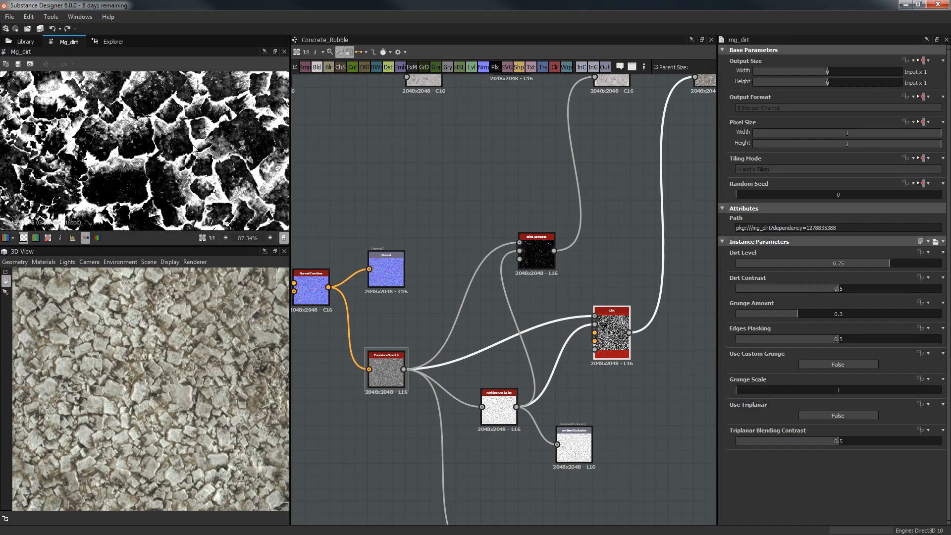
pyautogui.scroll(-3, 193, 147)
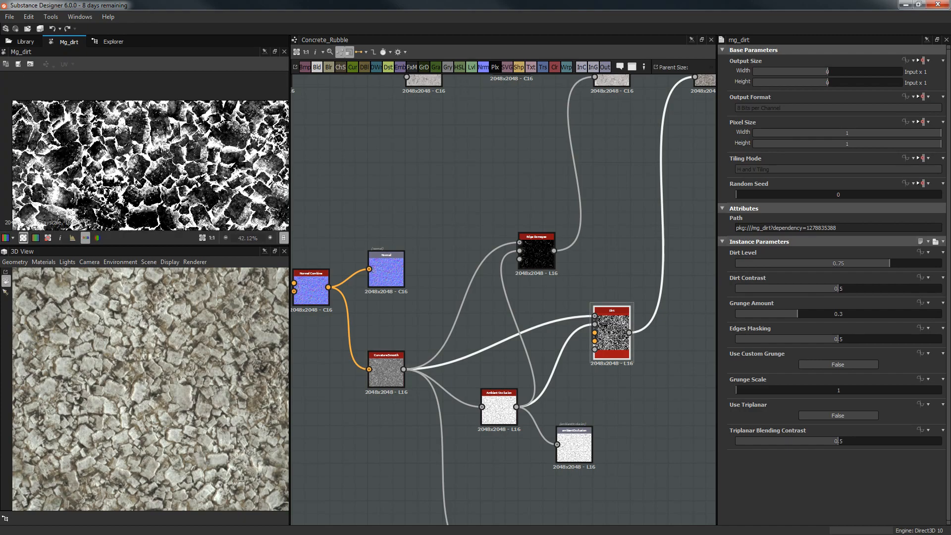
pyautogui.moveTo(130, 210); pyautogui.dragTo(121, 132, button='middle')
pyautogui.moveTo(216, 178); pyautogui.dragTo(204, 131, button='middle')
# Preview the Clouds 1 node and the Blend node that feed the Roughness output
pyautogui.moveTo(549, 194); pyautogui.dragTo(552, 152, button='middle')
pyautogui.moveTo(536, 236); pyautogui.dragTo(548, 120, button='middle')
pyautogui.scroll(3, 520, 310)
pyautogui.moveTo(518, 305); pyautogui.dragTo(520, 233, button='middle')
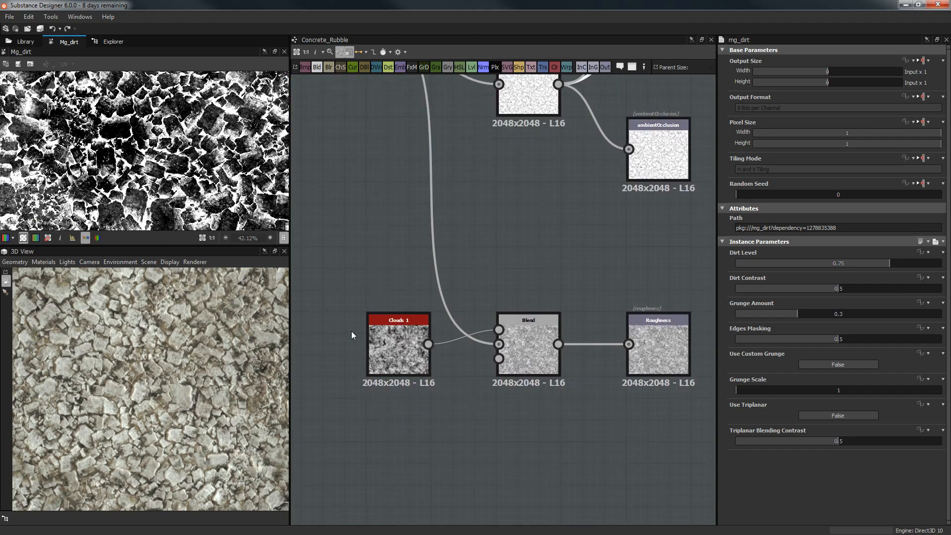
pyautogui.scroll(-2, 451, 242)
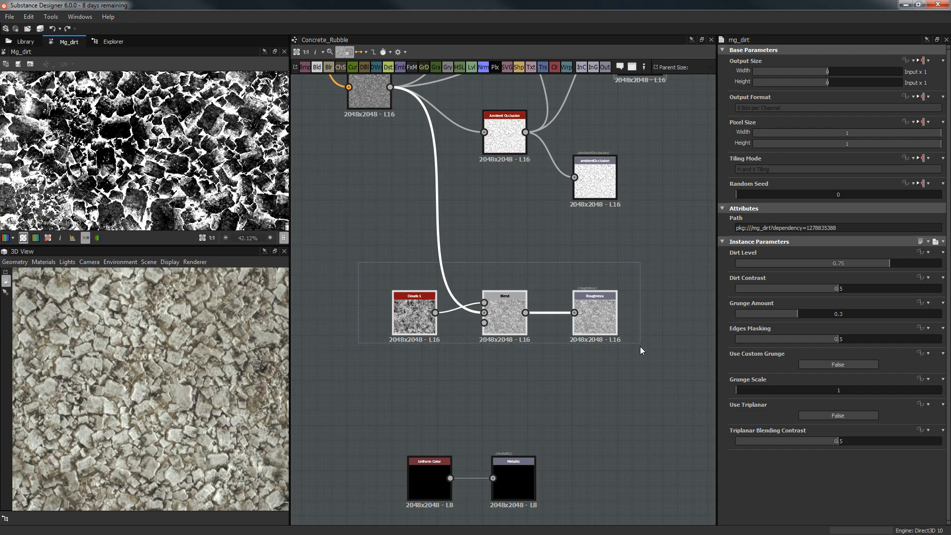
pyautogui.doubleClick(411, 322)
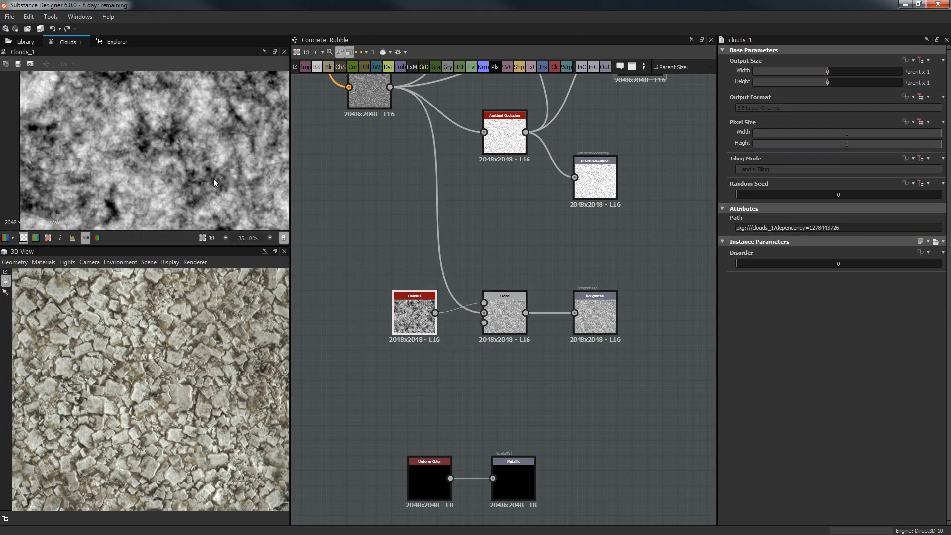
pyautogui.doubleClick(510, 295)
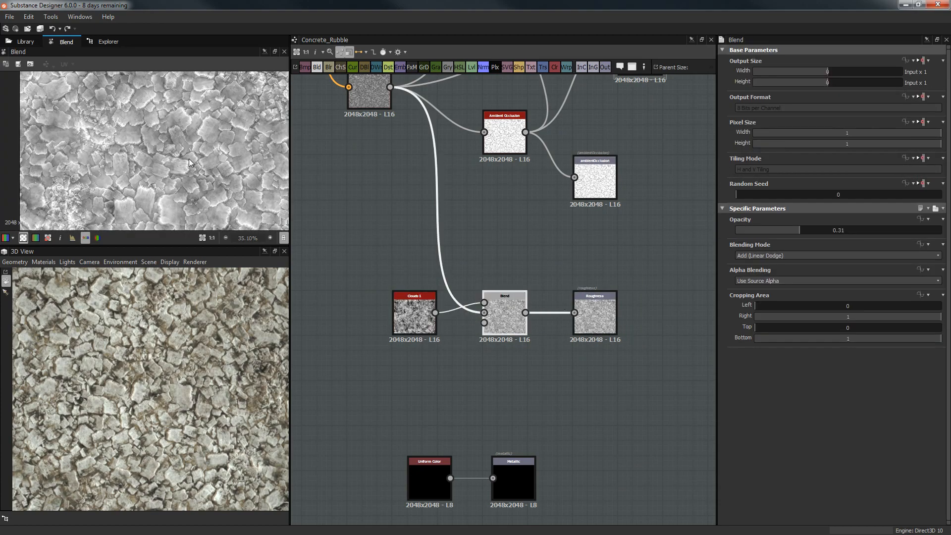
# Compare the Curvature Smooth node with the roughness Blend, and preview the Roughness output
pyautogui.scroll(3, 189, 159)
pyautogui.moveTo(455, 250); pyautogui.dragTo(484, 317, button='middle')
pyautogui.doubleClick(397, 147)
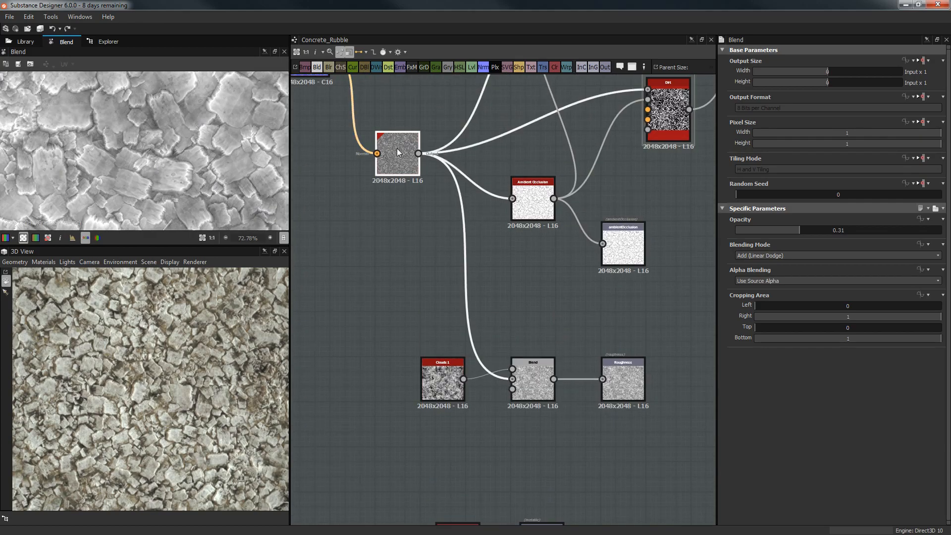
pyautogui.moveTo(544, 392); pyautogui.dragTo(541, 341, button='middle')
pyautogui.doubleClick(541, 340)
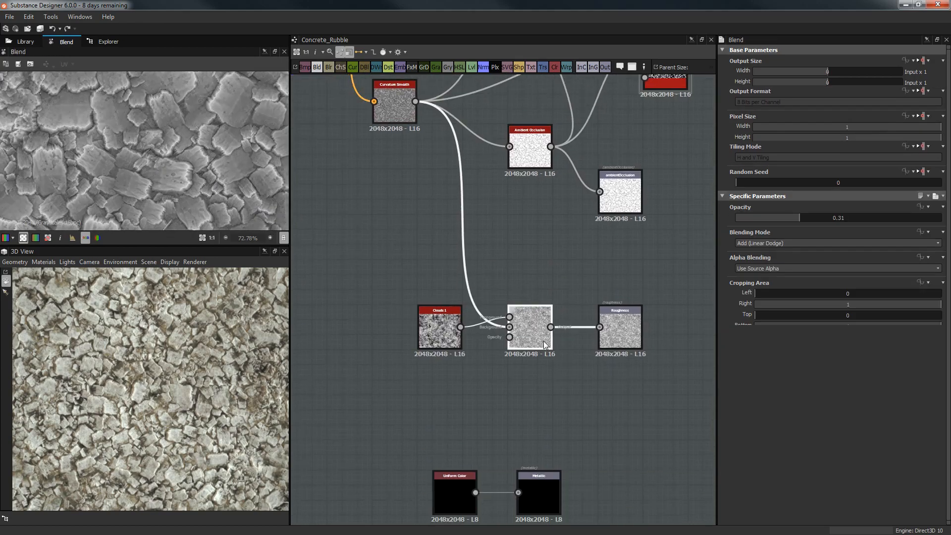
pyautogui.scroll(-3, 189, 170)
pyautogui.scroll(-1, 191, 174)
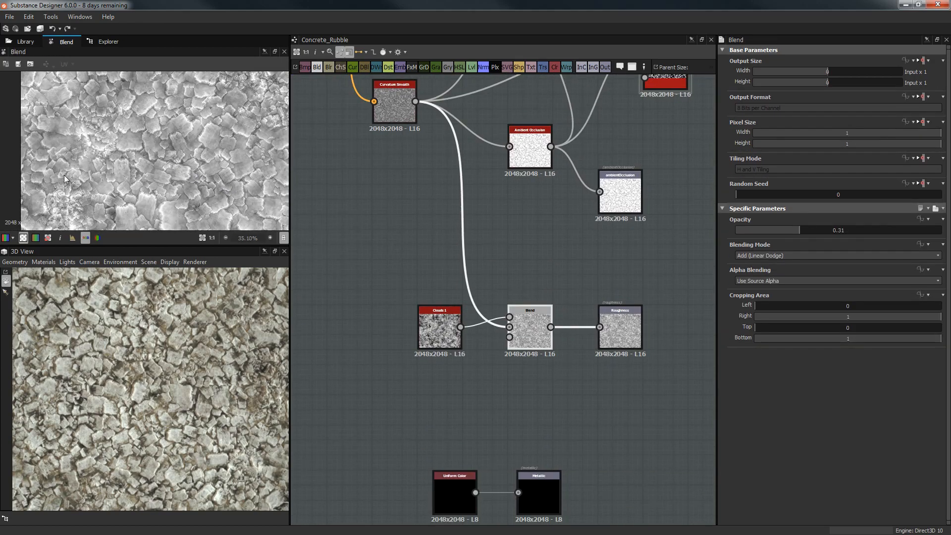
pyautogui.doubleClick(635, 325)
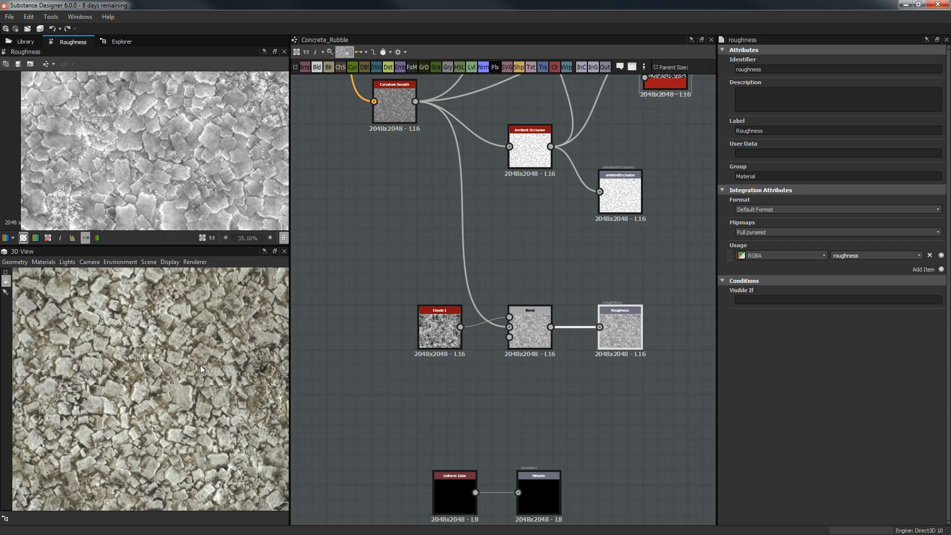
# Move the Uniform Color and Metallic nodes up beneath the roughness row and space them farther apart
pyautogui.moveTo(480, 431); pyautogui.dragTo(492, 374, button='middle')
pyautogui.moveTo(421, 396); pyautogui.dragTo(545, 363)
pyautogui.click(497, 421)
pyautogui.moveTo(463, 371); pyautogui.dragTo(398, 370)
# Insert a Levels node on the link between the Uniform Color and Metallic nodes
pyautogui.click(450, 332)
pyautogui.press('space')
pyautogui.write('leve')
pyautogui.press('Return')
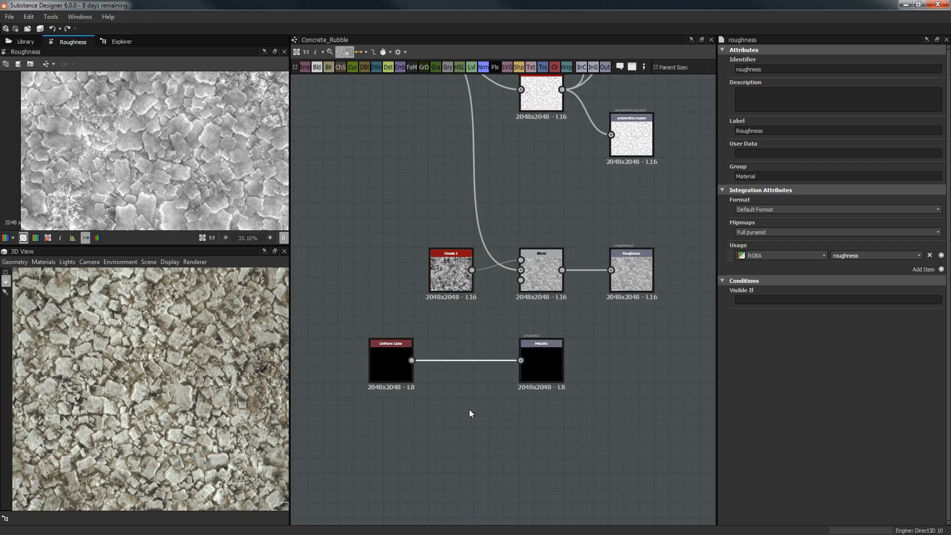
# Set the Uniform Color node's output size to an absolute 16 x 16 px
pyautogui.click(390, 376)
pyautogui.click(923, 60)
pyautogui.click(909, 84)
pyautogui.moveTo(878, 75); pyautogui.dragTo(859, 79)
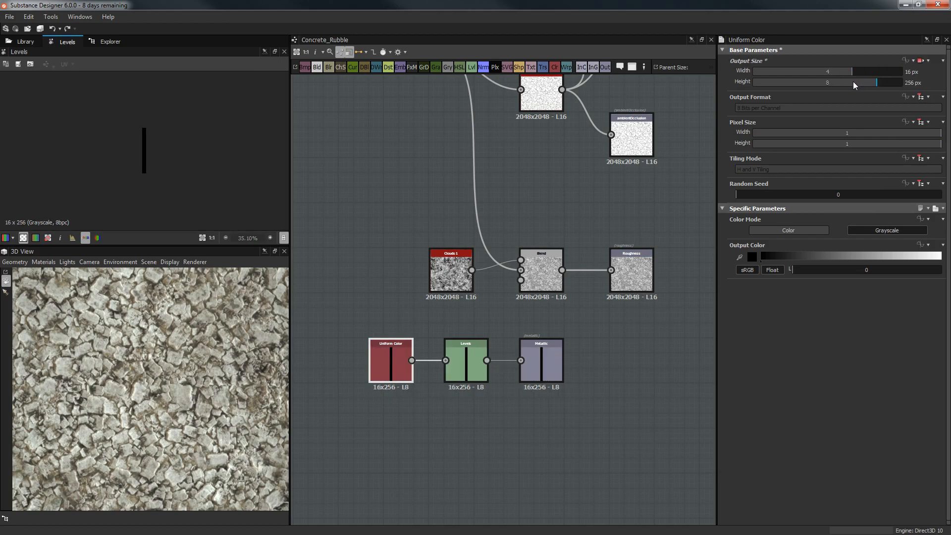
pyautogui.click(853, 81)
# Set the Levels node's output size to be relative to the parent
pyautogui.click(456, 361)
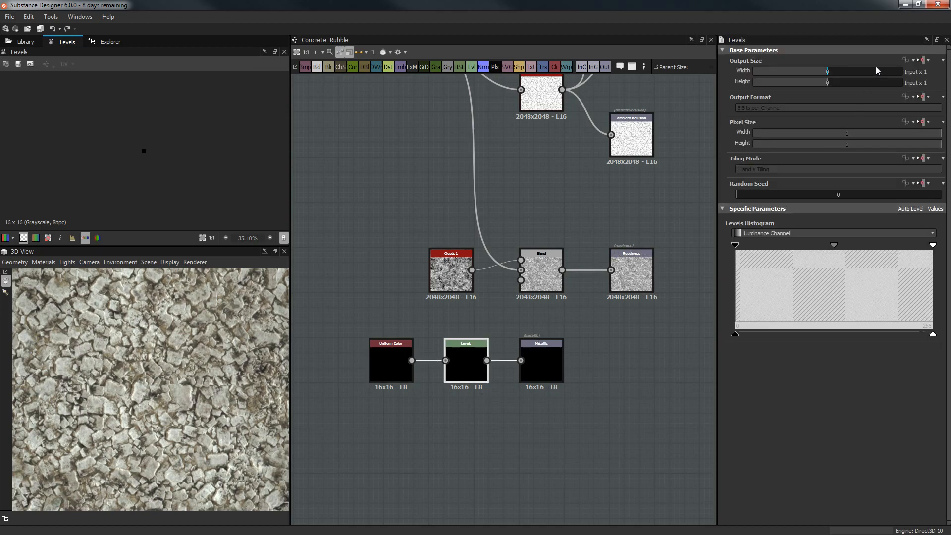
pyautogui.click(913, 61)
pyautogui.click(919, 85)
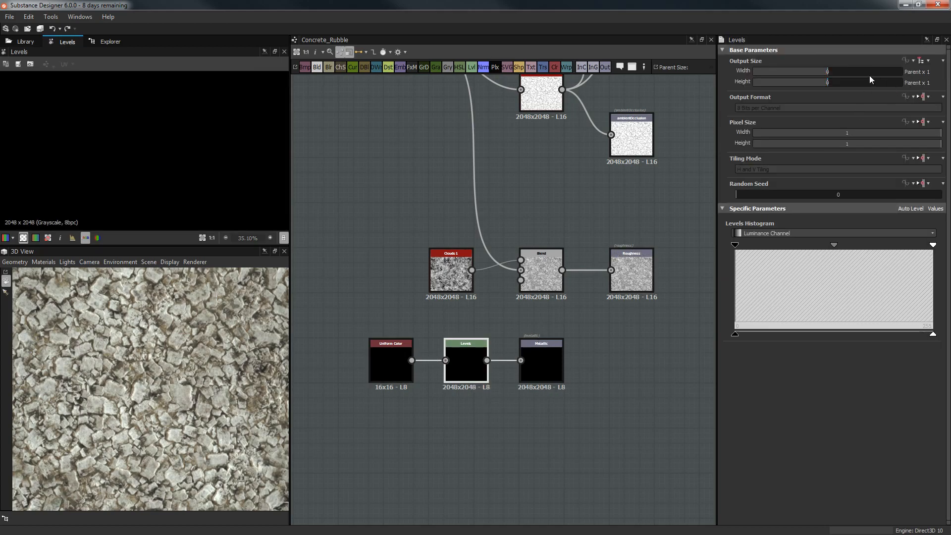
# Review the graph from the metallic nodes back through the normal and color branches
pyautogui.moveTo(416, 183); pyautogui.dragTo(387, 271, button='middle')
pyautogui.moveTo(410, 367); pyautogui.dragTo(395, 473, button='middle')
pyautogui.moveTo(512, 210); pyautogui.dragTo(509, 331, button='middle')
pyautogui.scroll(-3, 508, 332)
pyautogui.moveTo(463, 290); pyautogui.dragTo(548, 253, button='middle')
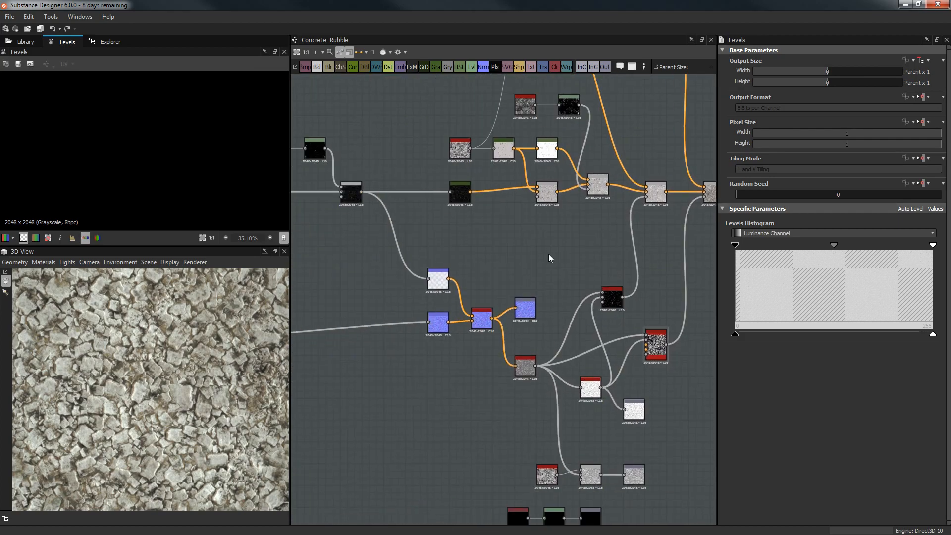
pyautogui.scroll(-2, 548, 250)
pyautogui.moveTo(583, 334); pyautogui.dragTo(607, 342, button='middle')
pyautogui.moveTo(406, 165); pyautogui.dragTo(415, 223, button='middle')
pyautogui.scroll(2, 415, 223)
pyautogui.moveTo(500, 272); pyautogui.dragTo(464, 234, button='middle')
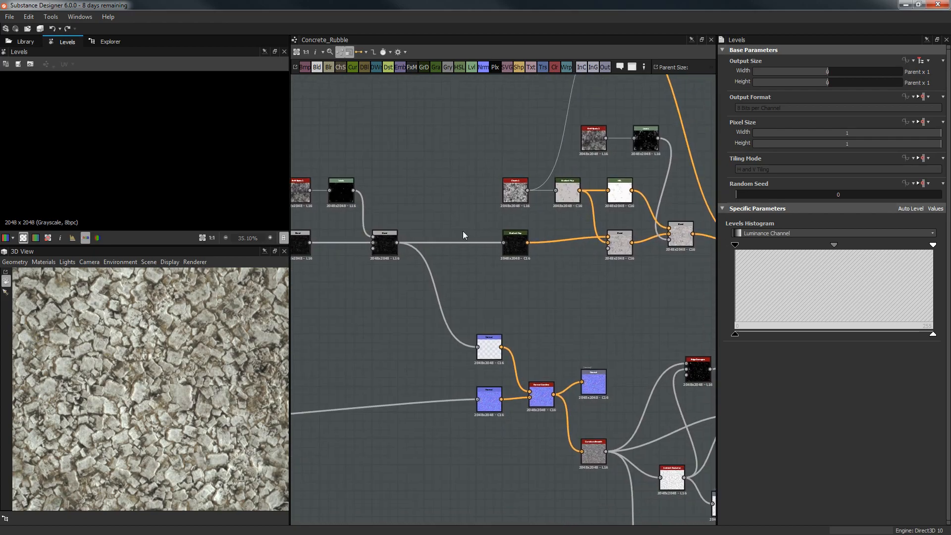
pyautogui.scroll(2, 438, 259)
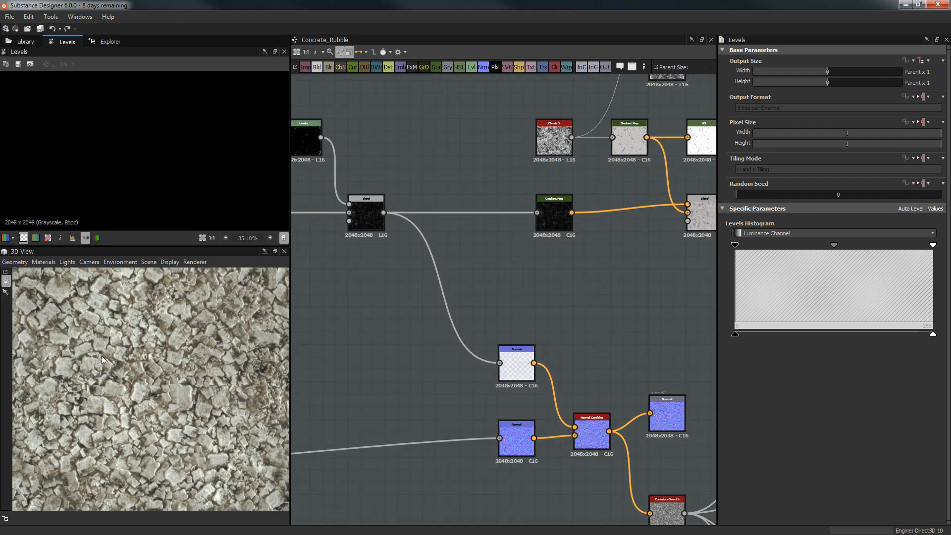
# Preview the dark Gradient Map in the color branch and the Blend node feeding it
pyautogui.moveTo(396, 291); pyautogui.dragTo(375, 338, button='middle')
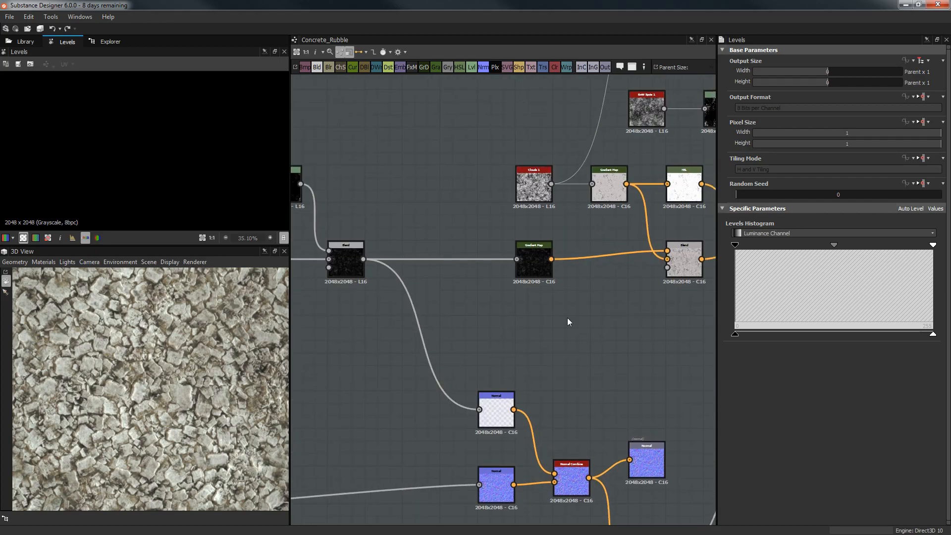
pyautogui.doubleClick(529, 263)
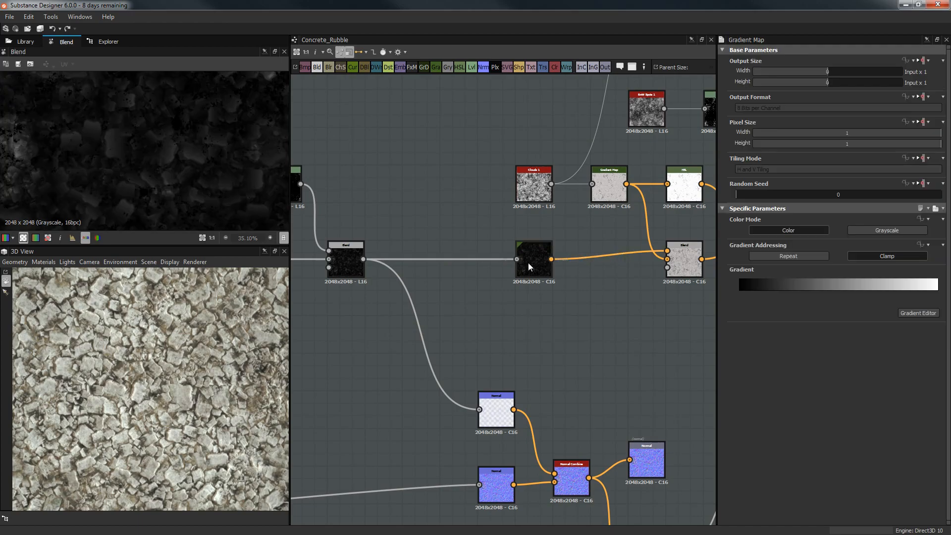
pyautogui.scroll(-2, 159, 157)
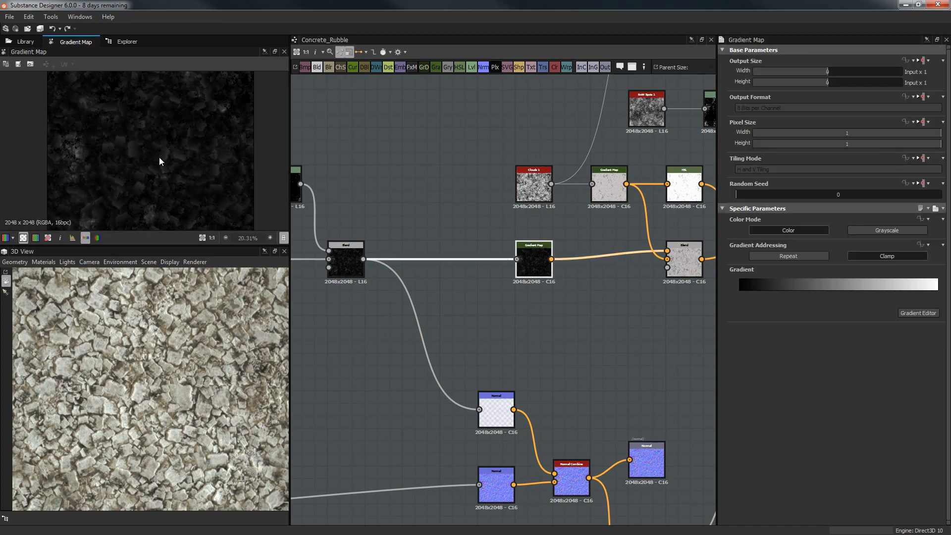
pyautogui.doubleClick(334, 250)
# Trace the height nodes upstream of the Subtract Blend and examine the dark Gradient Map up close
pyautogui.scroll(-3, 335, 301)
pyautogui.moveTo(445, 286); pyautogui.dragTo(576, 242, button='middle')
pyautogui.scroll(3, 203, 146)
pyautogui.moveTo(535, 194); pyautogui.dragTo(472, 170, button='middle')
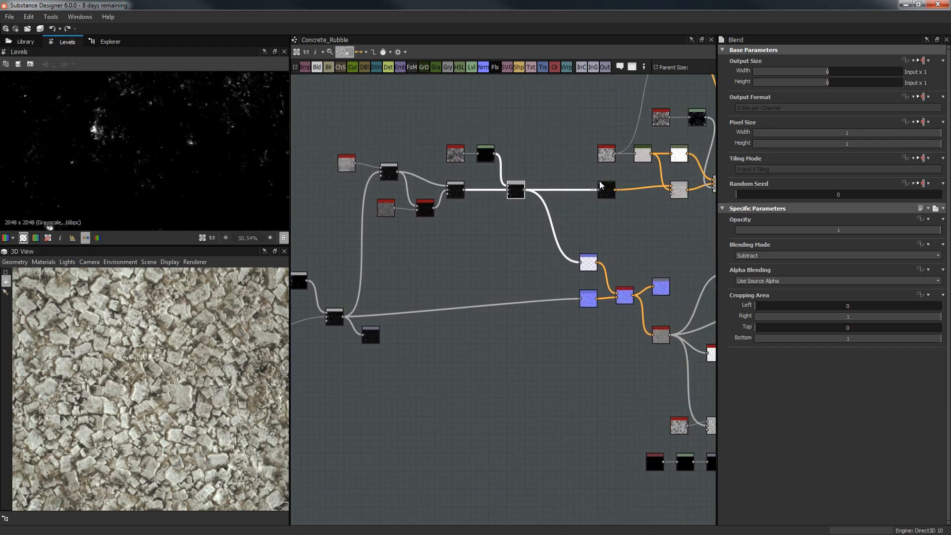
pyautogui.doubleClick(600, 187)
pyautogui.scroll(1, 150, 147)
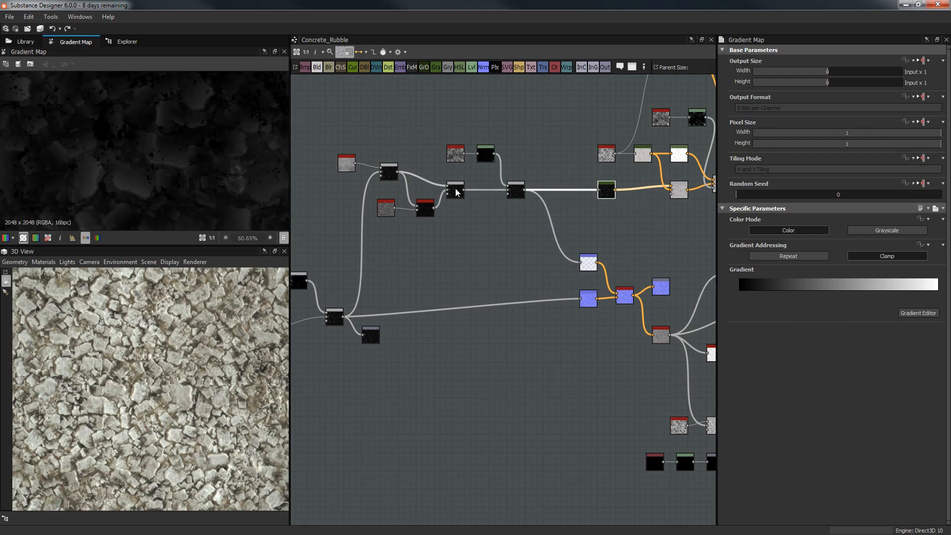
# Compare the Subtract Blend with the Gradient Map it feeds, and realign the Gradient Map with its row
pyautogui.moveTo(605, 188); pyautogui.dragTo(598, 213)
pyautogui.click(515, 190)
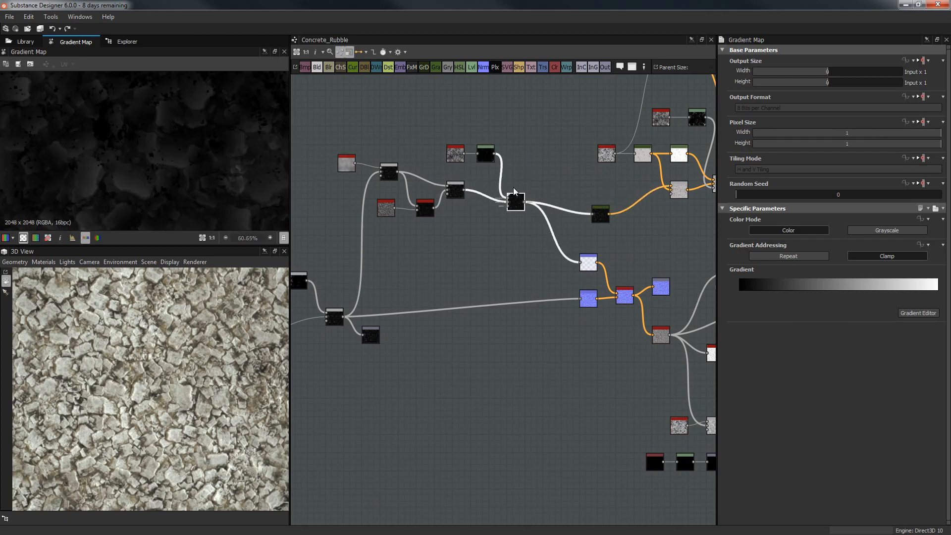
pyautogui.doubleClick(515, 190)
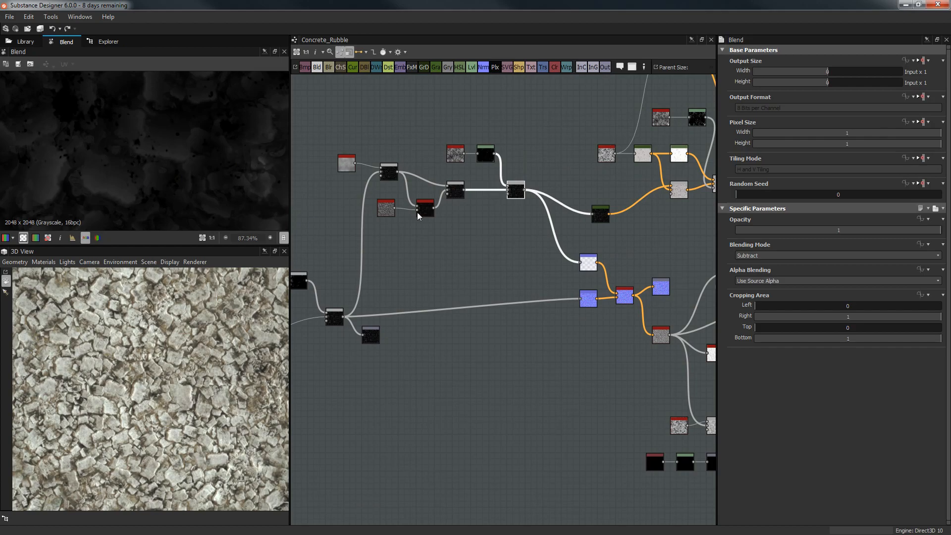
pyautogui.doubleClick(598, 223)
pyautogui.moveTo(598, 223); pyautogui.dragTo(586, 196)
# Preview the color branch's Clouds 1 node and the Gradient Map that colors it
pyautogui.moveTo(628, 218); pyautogui.dragTo(557, 241, button='middle')
pyautogui.scroll(3, 556, 242)
pyautogui.moveTo(577, 110); pyautogui.dragTo(489, 194, button='middle')
pyautogui.scroll(1, 489, 194)
pyautogui.doubleClick(402, 214)
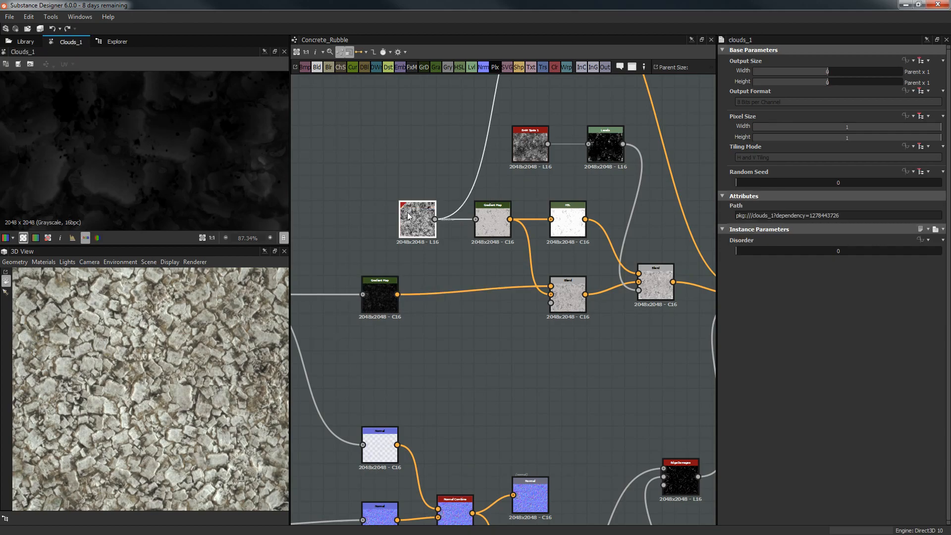
pyautogui.scroll(3, 173, 182)
pyautogui.doubleClick(498, 222)
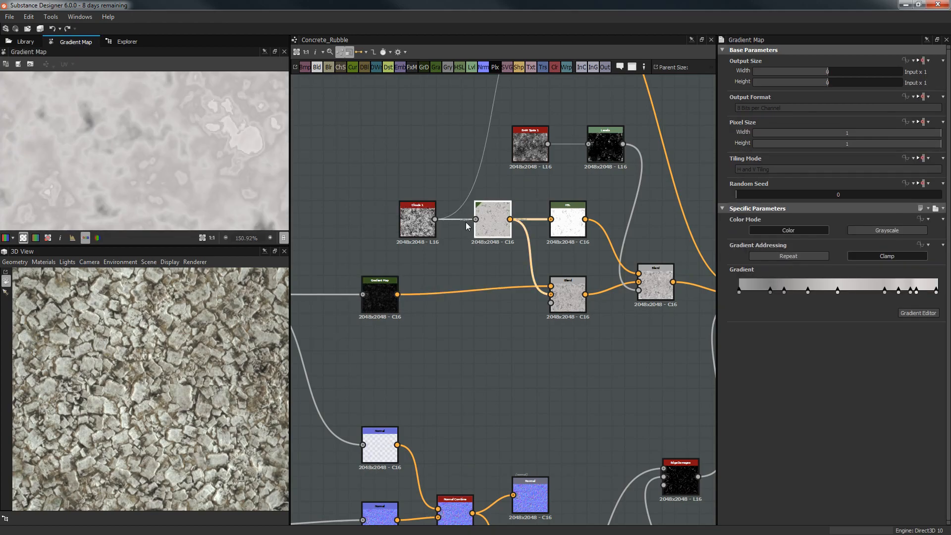
# Enlarge the 2D view and examine the whole light Gradient Map texture together with its gradient and neighbouring nodes
pyautogui.moveTo(152, 246); pyautogui.dragTo(166, 356)
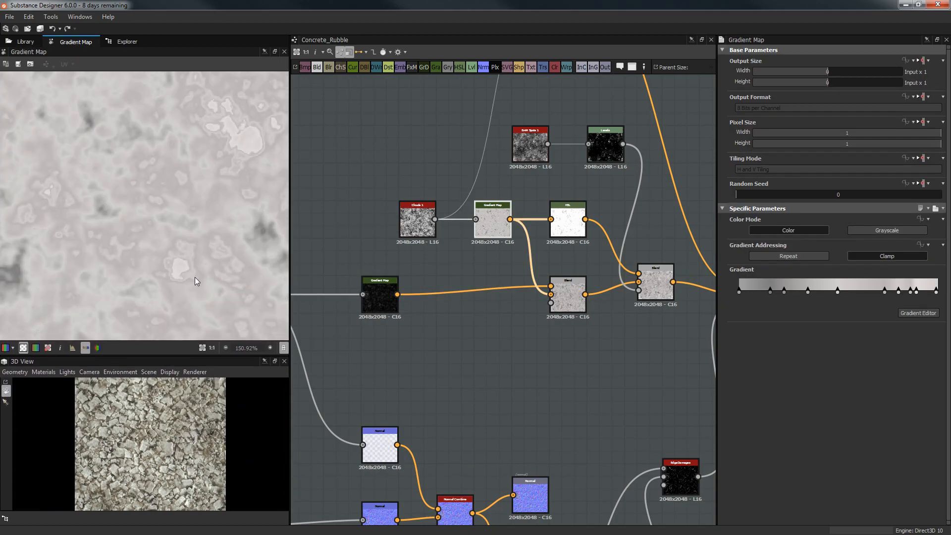
pyautogui.scroll(-9, 155, 222)
pyautogui.scroll(-1, 155, 222)
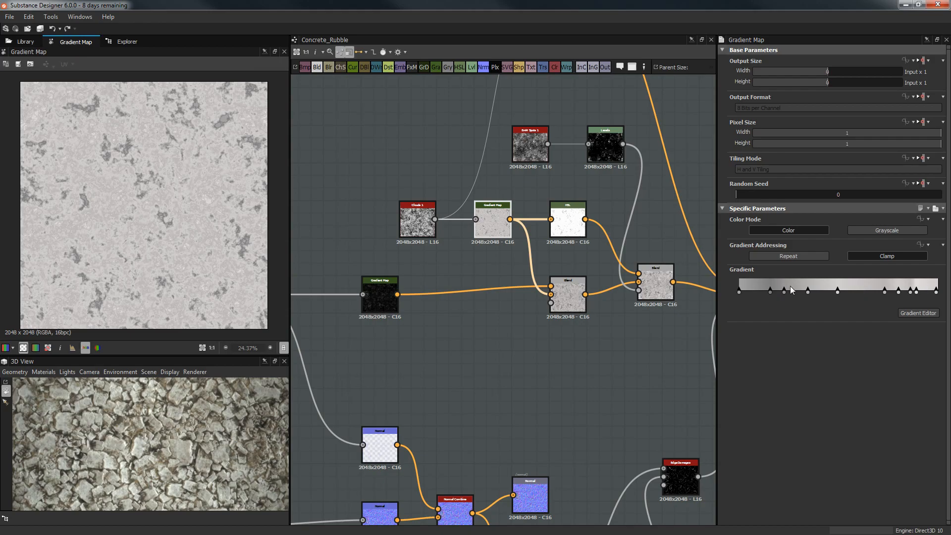
pyautogui.moveTo(497, 260); pyautogui.dragTo(449, 282, button='middle')
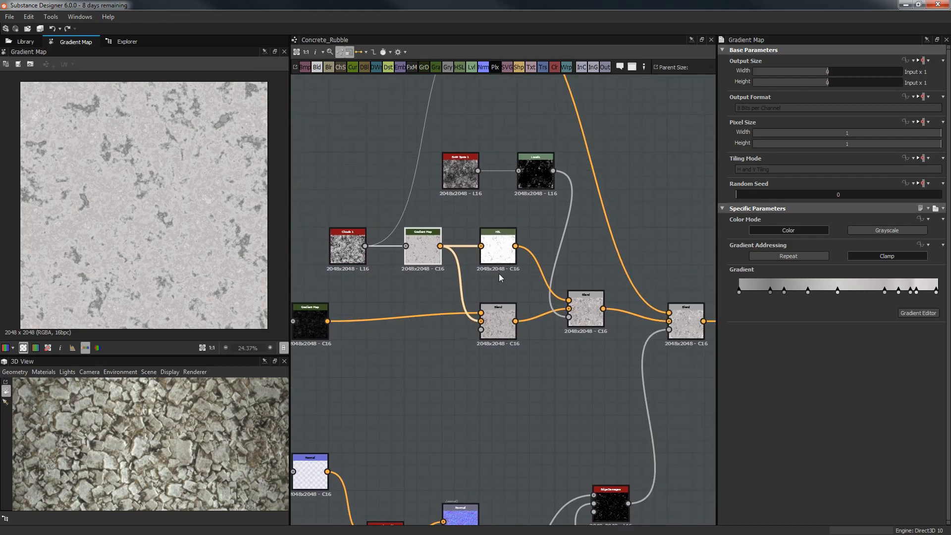
pyautogui.moveTo(524, 282); pyautogui.dragTo(554, 241, button='middle')
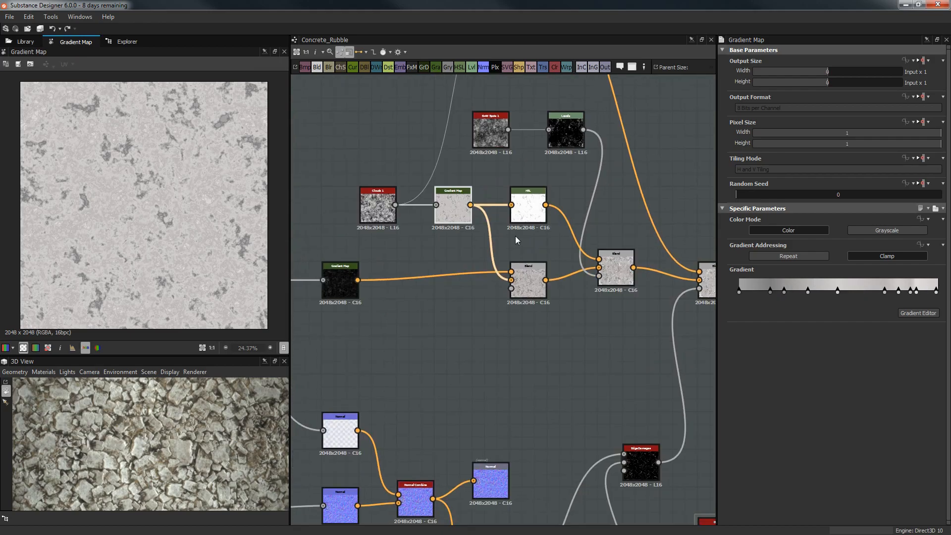
# Compare the Subtract Blend in the color branch with the dark Gradient Map that feeds it
pyautogui.click(528, 280)
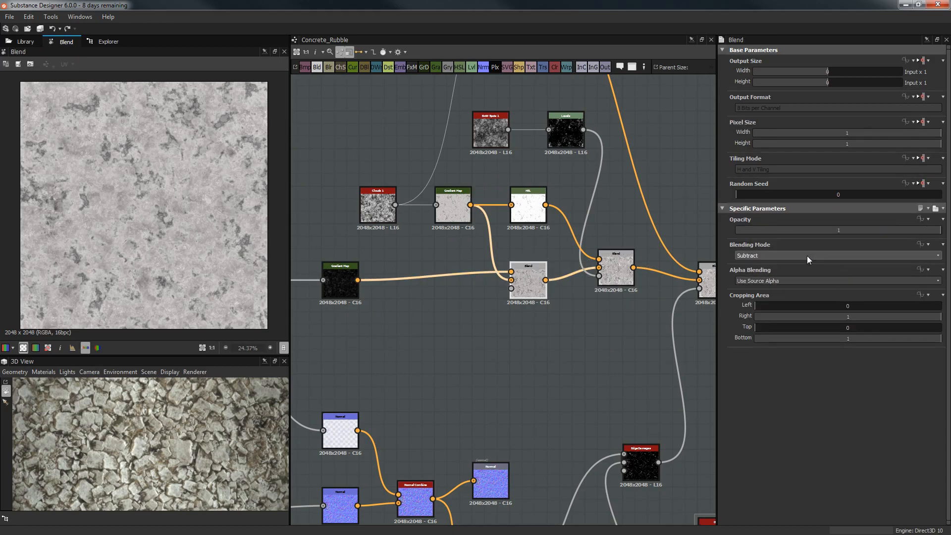
pyautogui.moveTo(492, 251); pyautogui.dragTo(576, 236, button='middle')
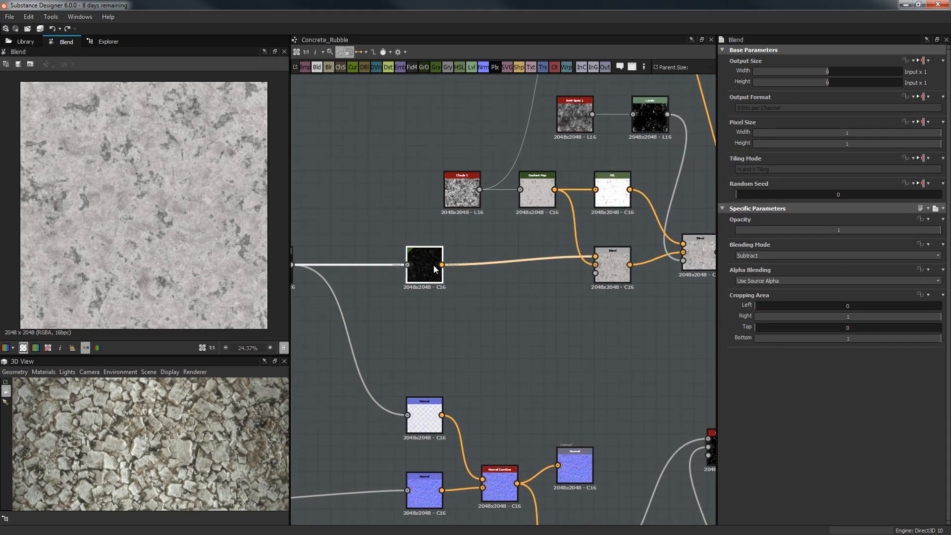
pyautogui.doubleClick(433, 268)
pyautogui.doubleClick(613, 266)
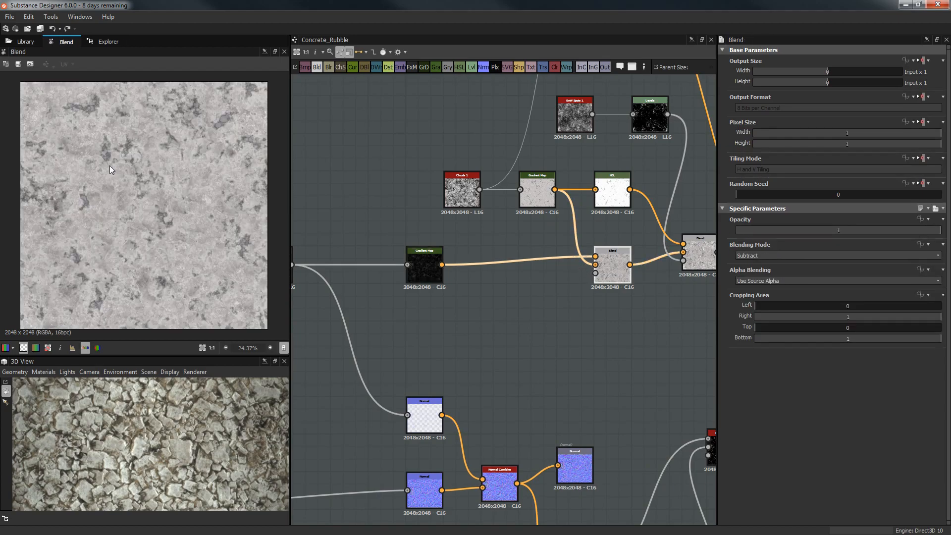
# Examine the Subtract Blend's mottled concrete color at several magnifications in the 2D view
pyautogui.scroll(5, 109, 165)
pyautogui.scroll(1, 178, 207)
pyautogui.moveTo(123, 158); pyautogui.dragTo(106, 248, button='middle')
pyautogui.moveTo(198, 122); pyautogui.dragTo(208, 188, button='middle')
pyautogui.scroll(-4, 207, 188)
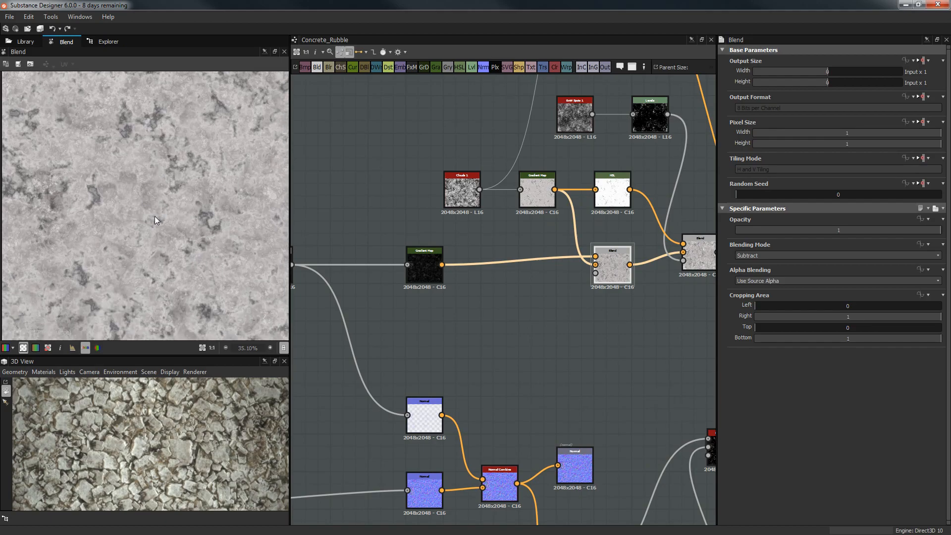
pyautogui.moveTo(154, 216); pyautogui.dragTo(127, 165, button='middle')
pyautogui.scroll(4, 125, 177)
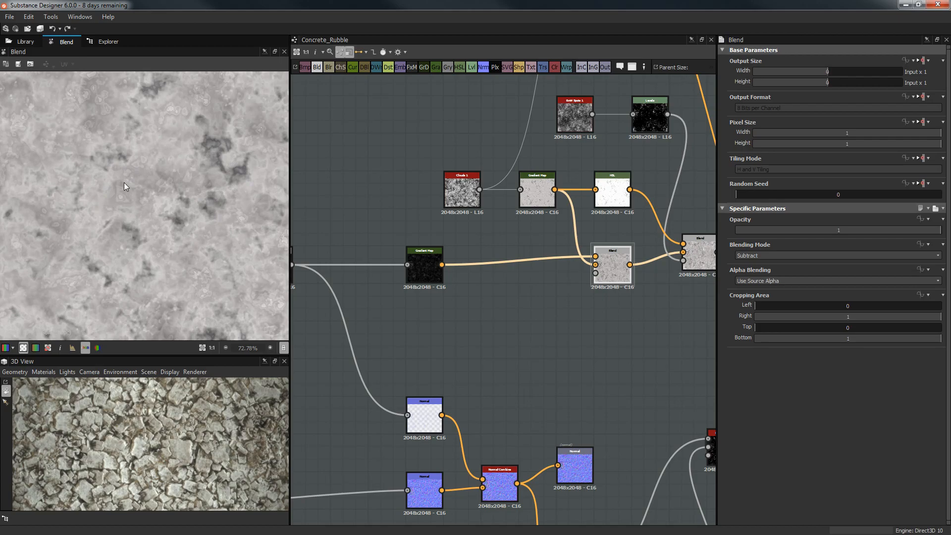
# Compare the light Gradient Map fed by Clouds 1 with the output of the Subtract Blend
pyautogui.moveTo(432, 221); pyautogui.dragTo(350, 220, button='middle')
pyautogui.moveTo(433, 211); pyautogui.dragTo(376, 212, button='middle')
pyautogui.doubleClick(404, 191)
pyautogui.doubleClick(471, 274)
pyautogui.moveTo(531, 238); pyautogui.dragTo(536, 217, button='middle')
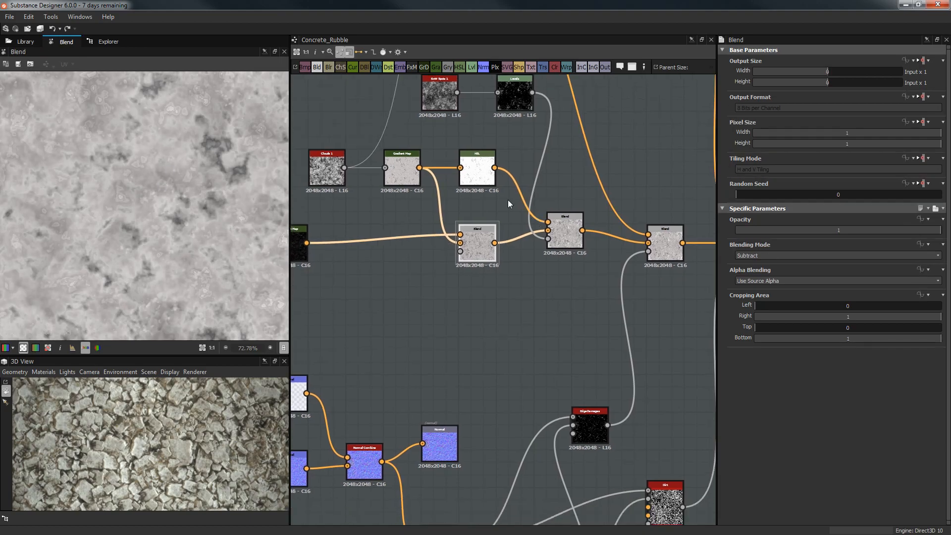
# Compare the HSL node and its Lightness setting with the Copy Blend it feeds
pyautogui.doubleClick(579, 237)
pyautogui.doubleClick(472, 173)
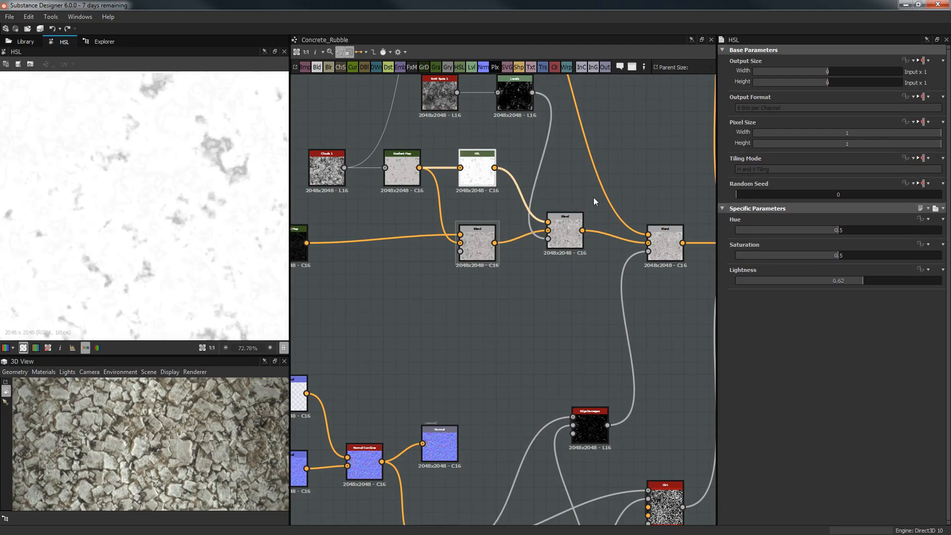
pyautogui.doubleClick(569, 227)
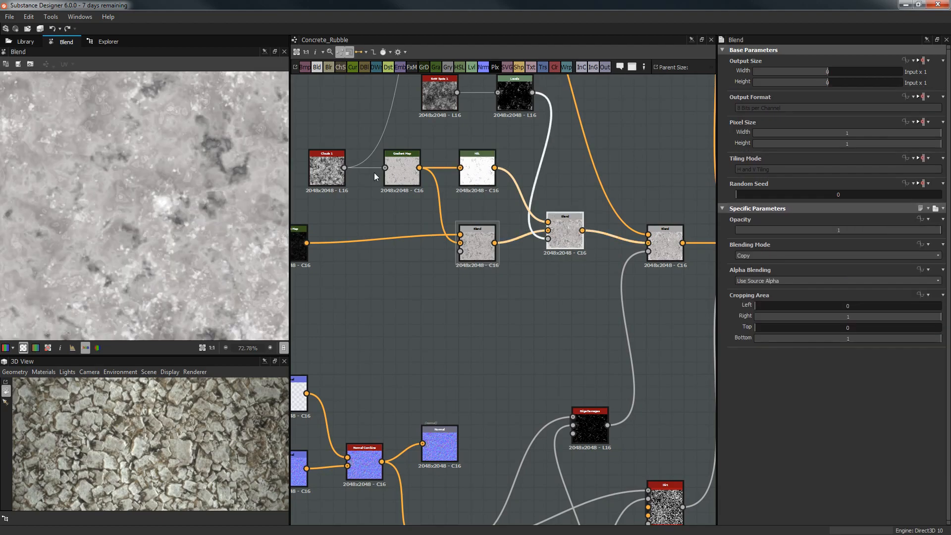
pyautogui.doubleClick(476, 171)
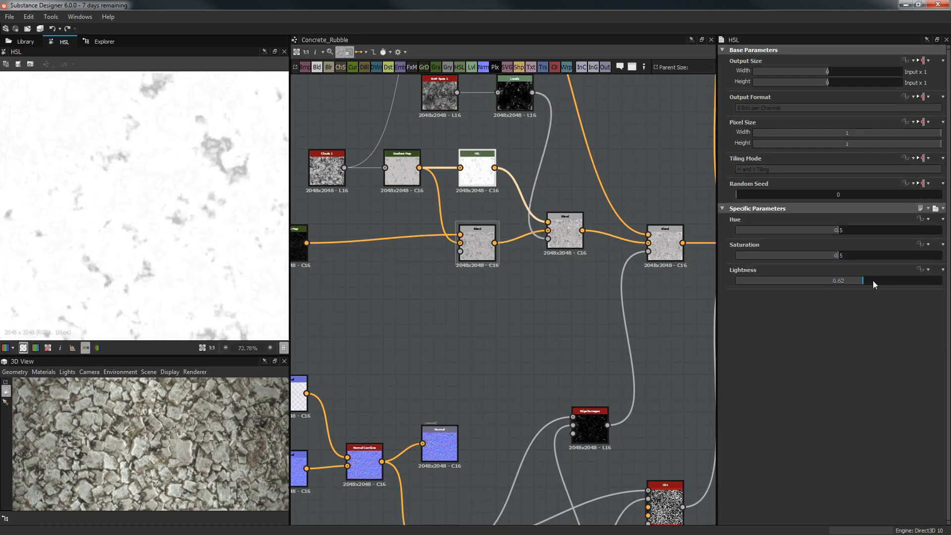
pyautogui.doubleClick(578, 241)
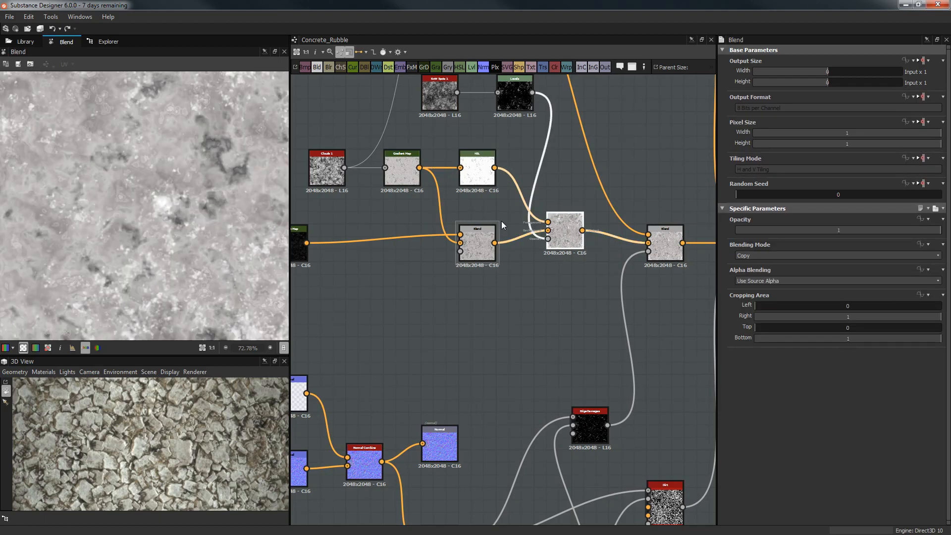
# Preview the BnW Spots 1 noise, the Levels mask made from it, and the Copy Blend that uses the mask
pyautogui.scroll(2, 501, 221)
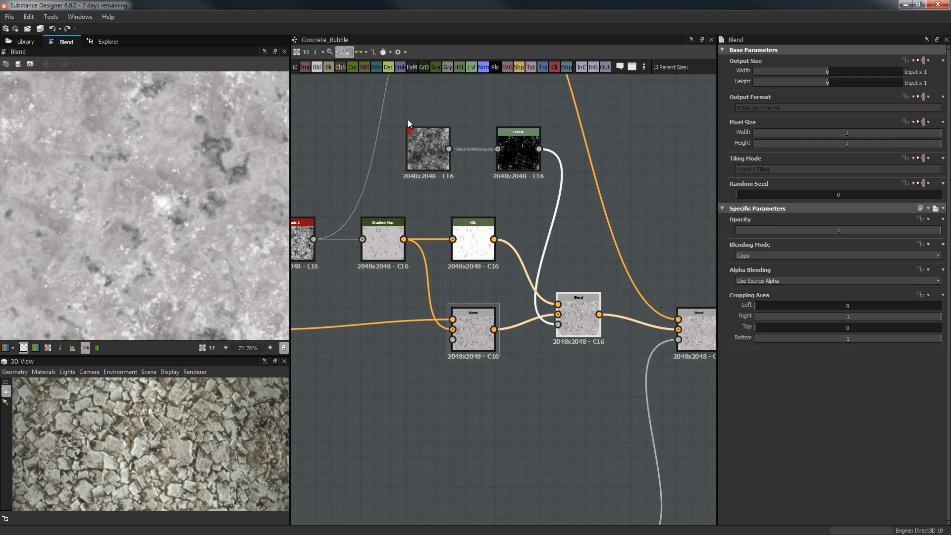
pyautogui.doubleClick(441, 163)
pyautogui.doubleClick(523, 164)
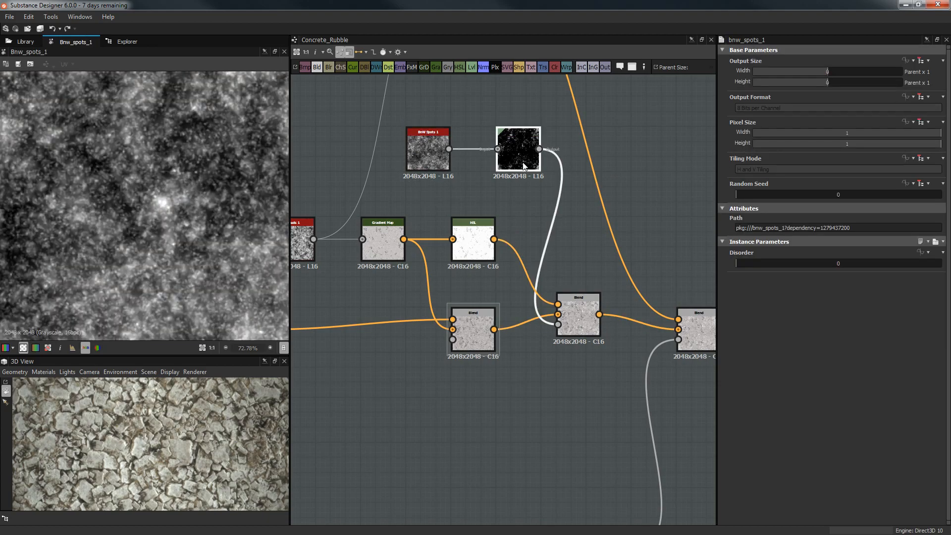
pyautogui.doubleClick(575, 320)
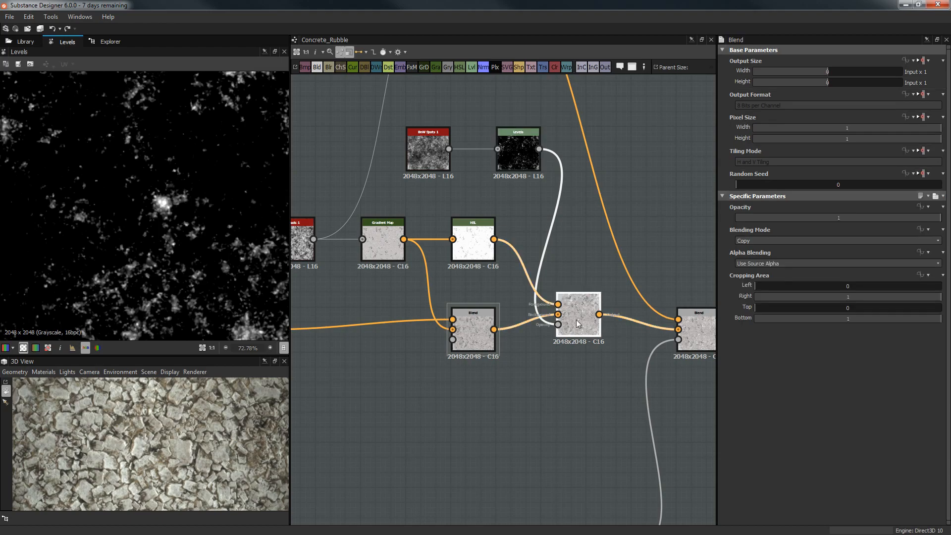
pyautogui.doubleClick(577, 317)
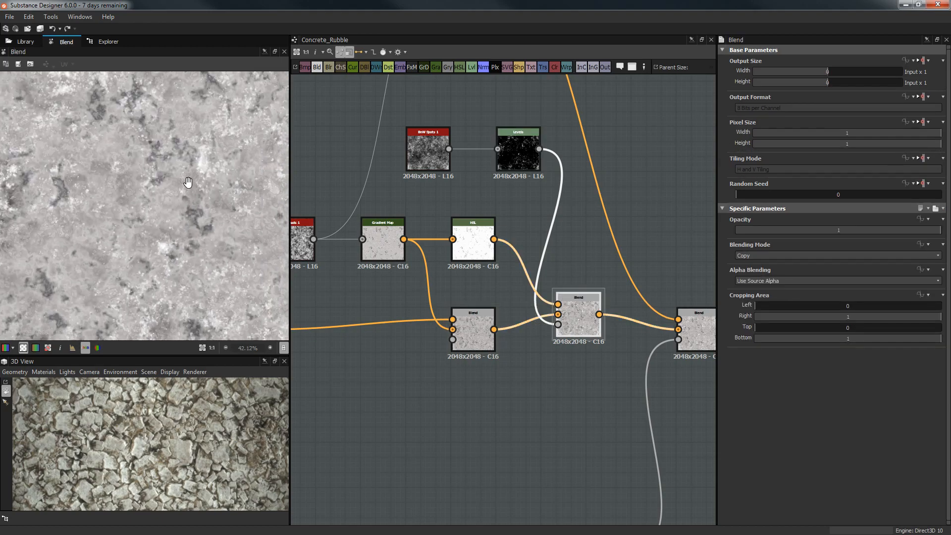
# Try the Subtract blending mode on the Blend masked by the BnW Spots Levels and check the rubble in 3D
pyautogui.click(786, 256)
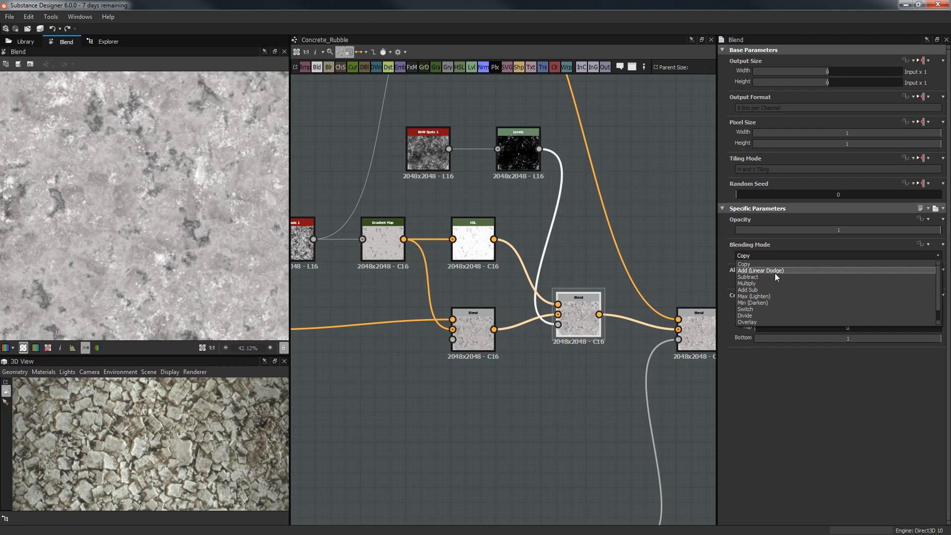
pyautogui.click(771, 275)
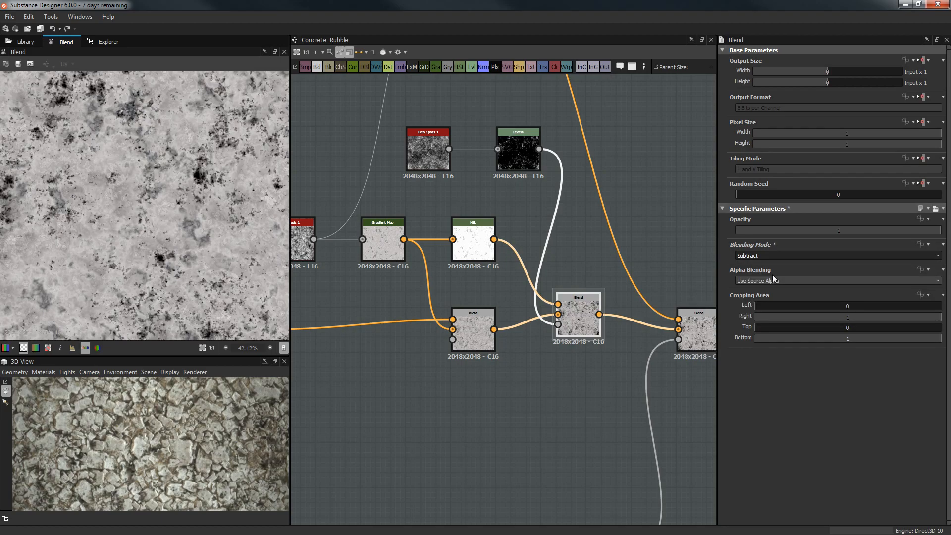
pyautogui.moveTo(159, 423)
pyautogui.mouseDown()
pyautogui.moveTo(172, 395)
pyautogui.moveTo(171, 423)
pyautogui.moveTo(201, 430)
pyautogui.moveTo(130, 432)
pyautogui.moveTo(146, 428)
pyautogui.mouseUp()
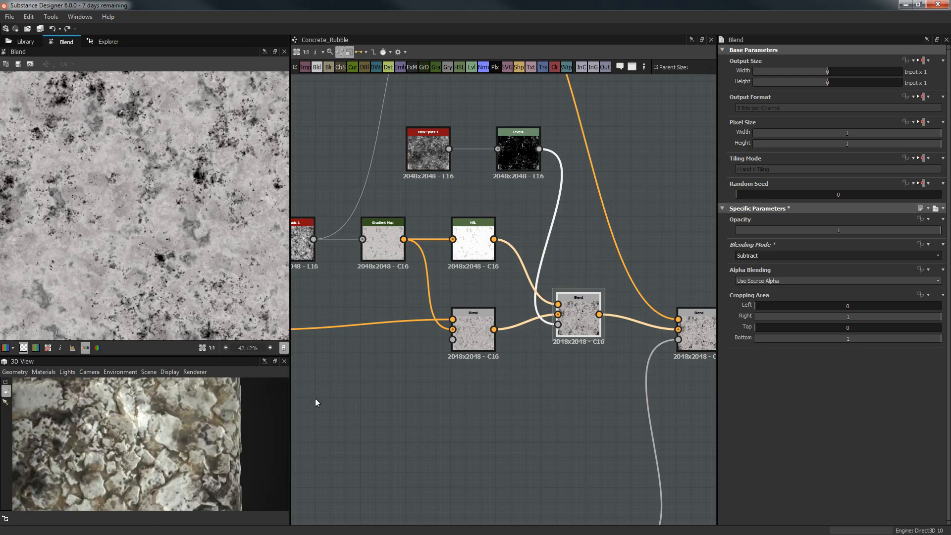
# Set the spot-masked Blend's blending mode to Add (Linear Dodge) and check the rubble in 3D
pyautogui.click(794, 257)
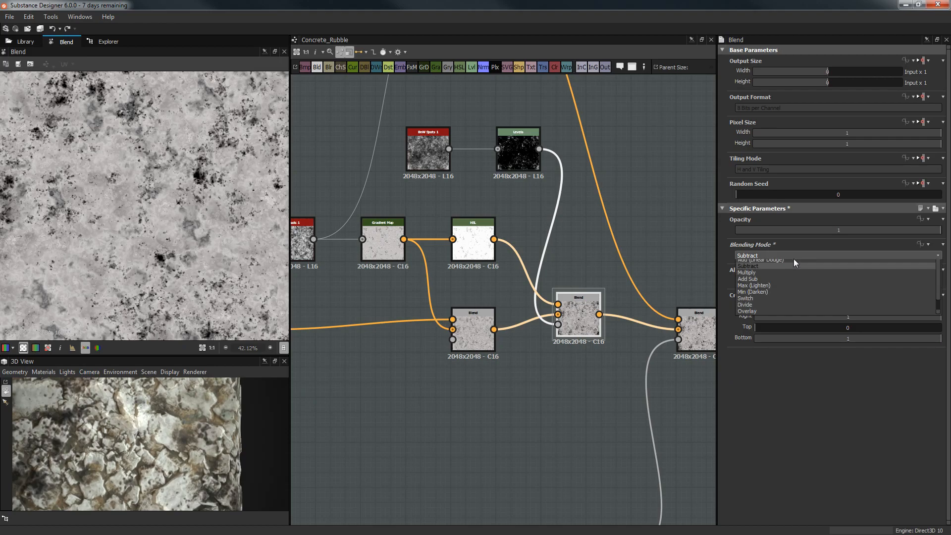
pyautogui.click(784, 270)
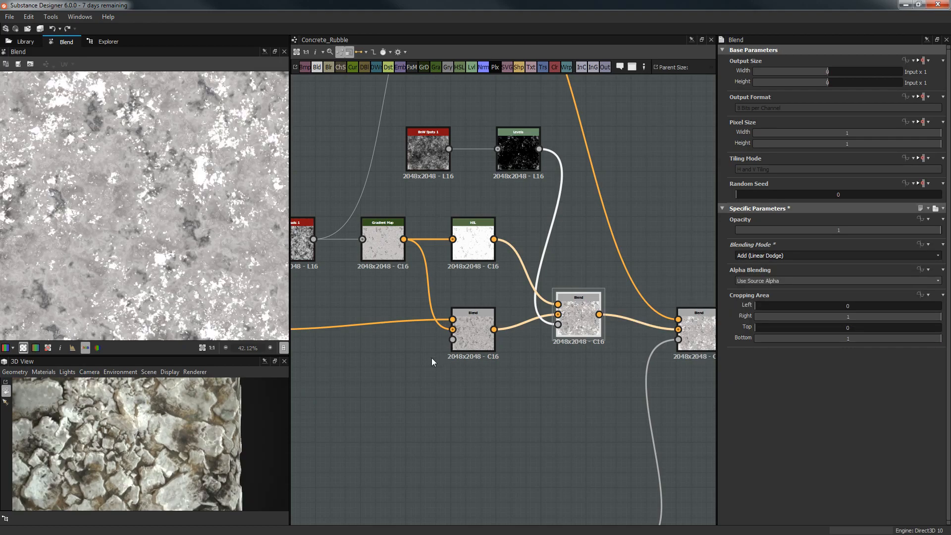
pyautogui.moveTo(139, 439)
pyautogui.mouseDown()
pyautogui.moveTo(138, 457)
pyautogui.moveTo(141, 434)
pyautogui.mouseUp()
# Enlarge the 3D view and examine the lightened rubble surface from close up and farther away
pyautogui.moveTo(130, 355); pyautogui.dragTo(132, 137)
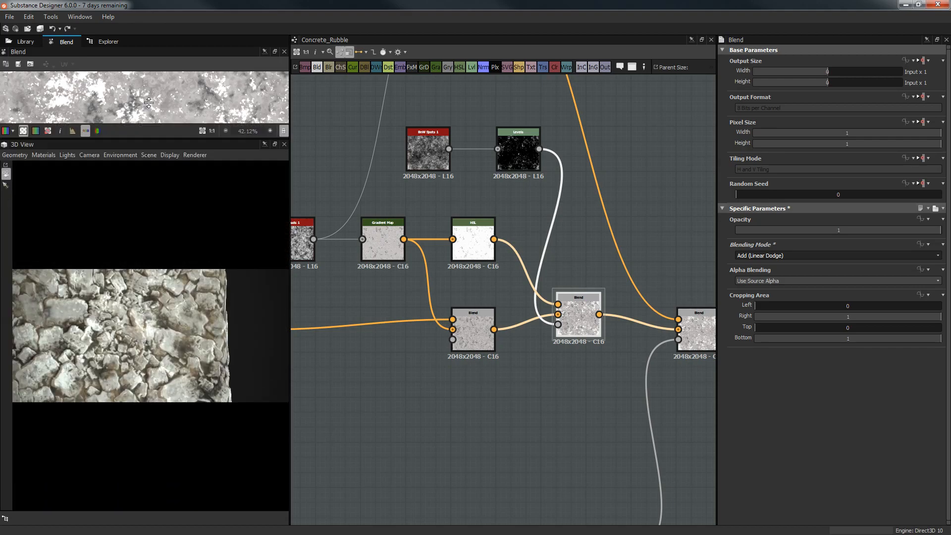
pyautogui.moveTo(159, 260); pyautogui.dragTo(172, 357)
pyautogui.scroll(3, 174, 352)
pyautogui.moveTo(177, 290); pyautogui.dragTo(182, 322, button='middle')
pyautogui.scroll(1, 182, 322)
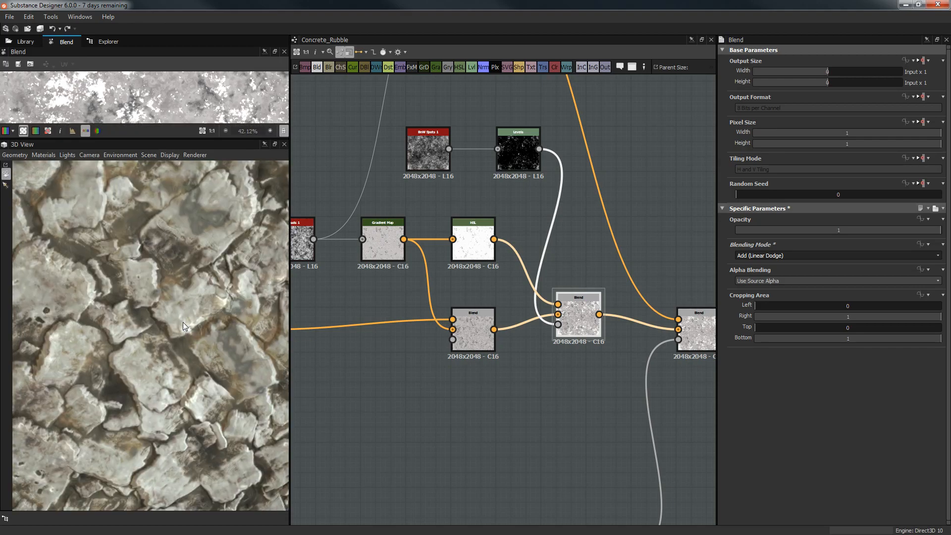
pyautogui.scroll(-5, 183, 326)
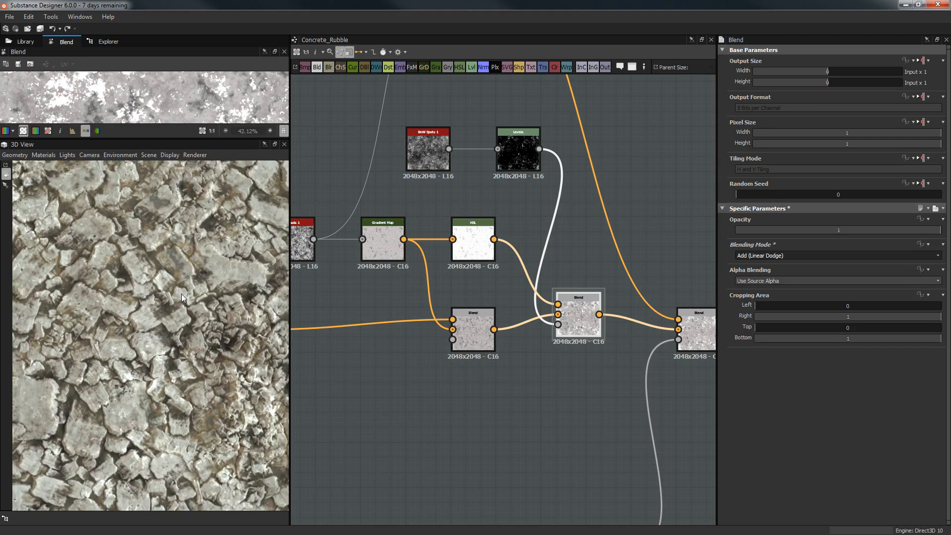
pyautogui.scroll(-3, 175, 315)
pyautogui.moveTo(175, 319); pyautogui.dragTo(159, 231)
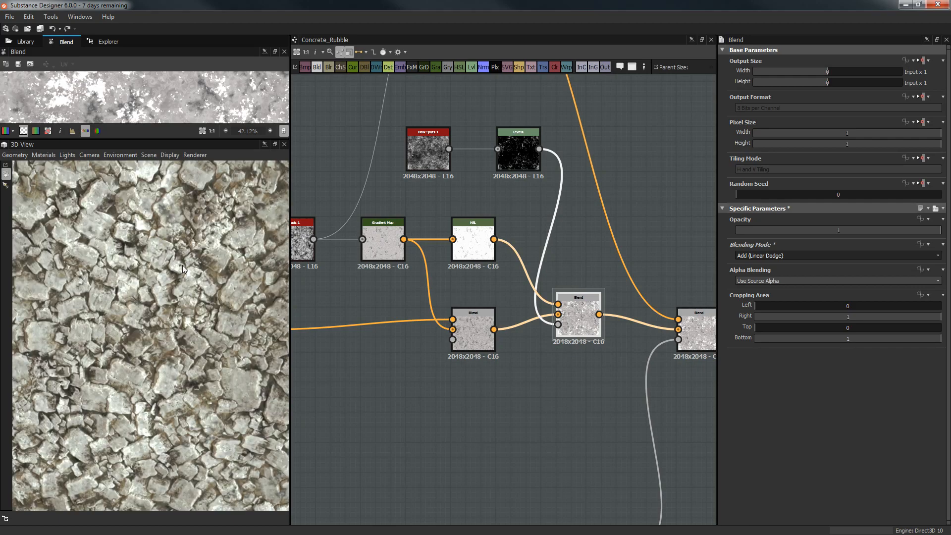
pyautogui.scroll(3, 208, 310)
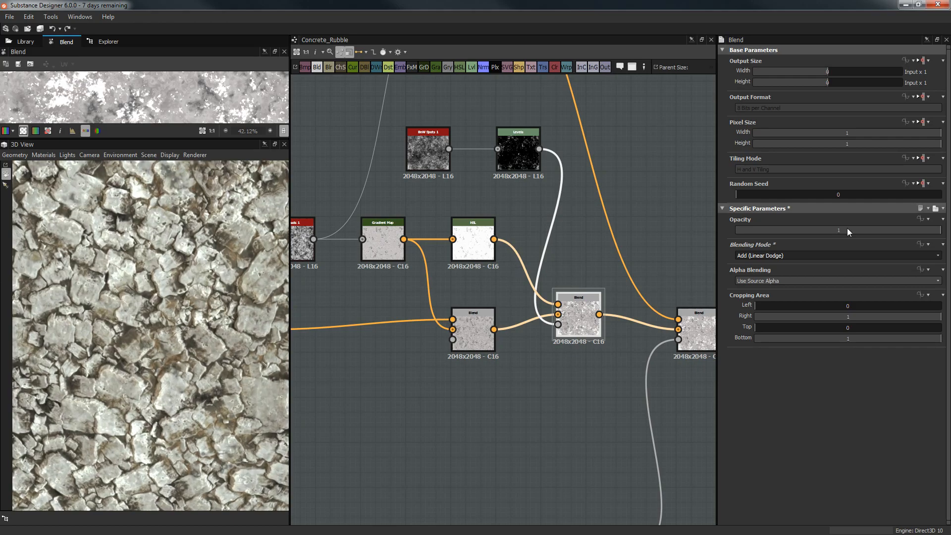
# Lower the opacity of the spot-masked Blend to 0.6 after trying weaker values
pyautogui.click(863, 230)
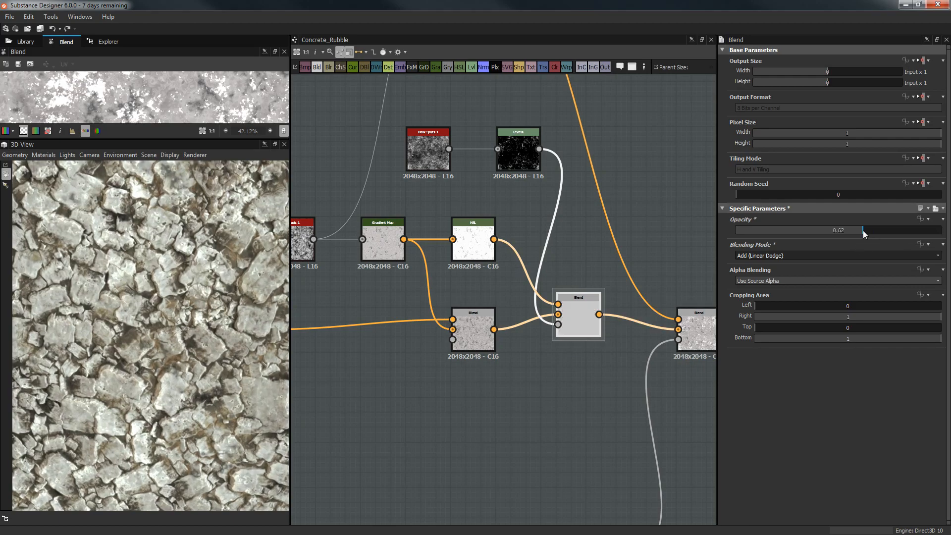
pyautogui.click(843, 230)
pyautogui.click(805, 230)
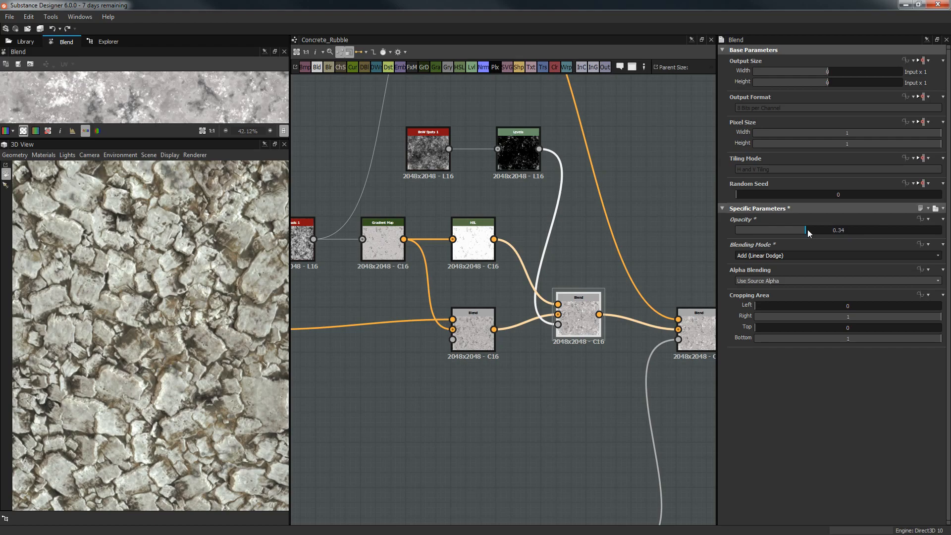
pyautogui.click(845, 231)
pyautogui.click(862, 230)
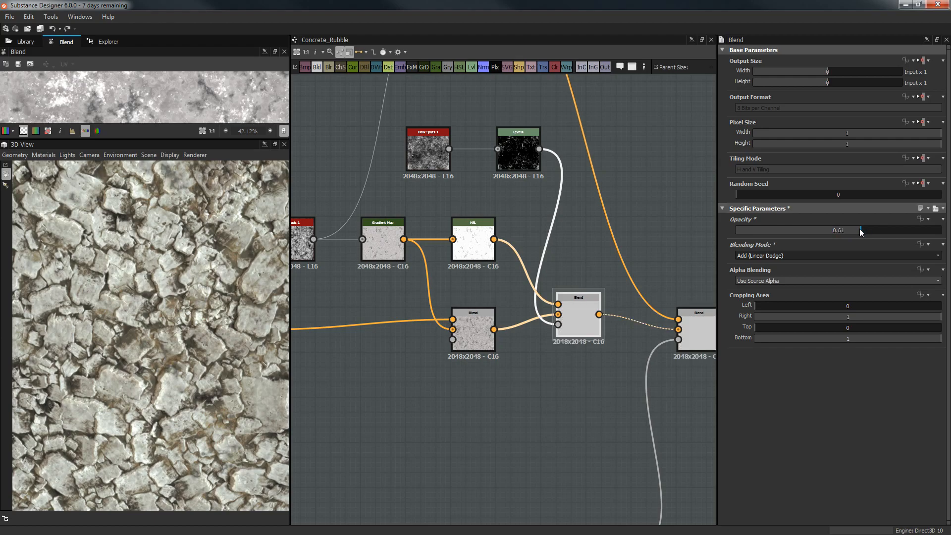
pyautogui.moveTo(860, 229); pyautogui.dragTo(860, 229)
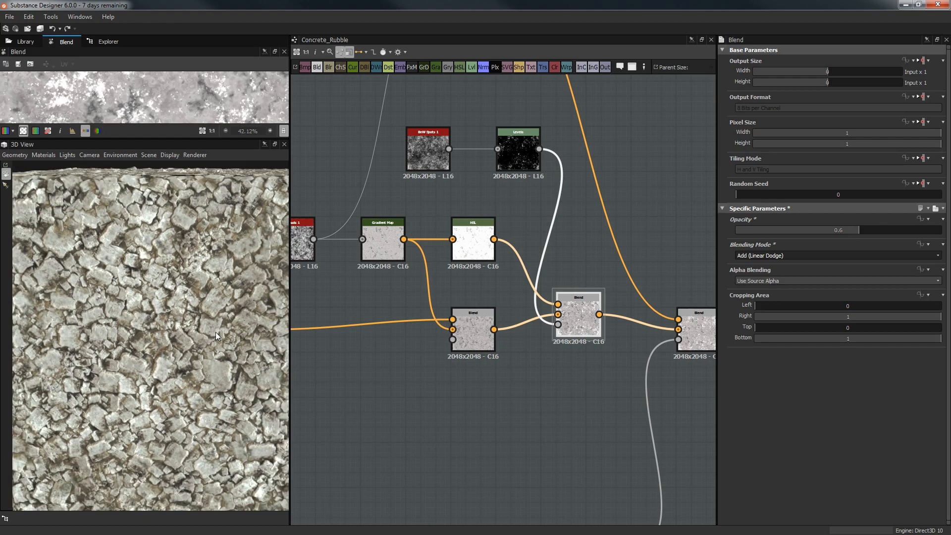
# Trace the edge damage mask into the following Blend and preview the brown Gradient Map that supplies its color
pyautogui.scroll(-3, 572, 206)
pyautogui.moveTo(475, 227); pyautogui.dragTo(454, 325, button='middle')
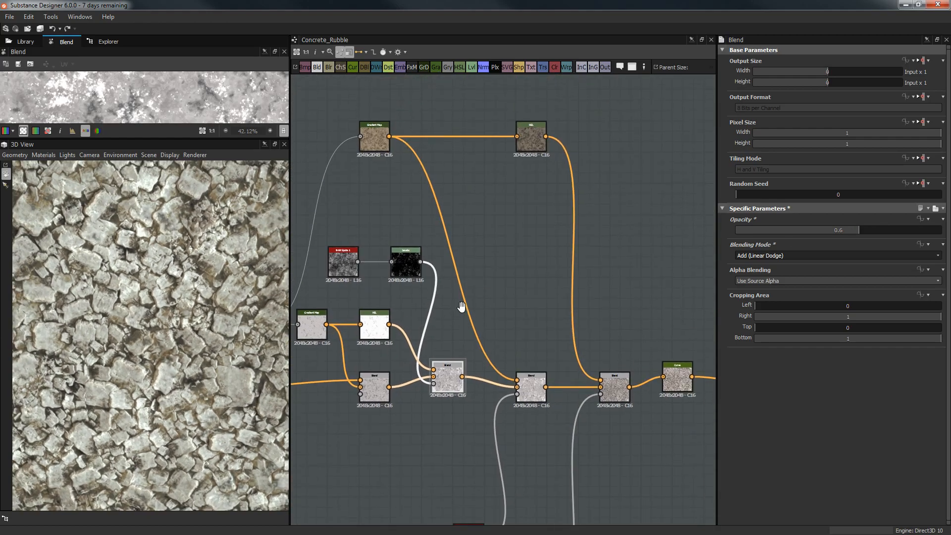
pyautogui.moveTo(498, 258); pyautogui.dragTo(569, 114, button='middle')
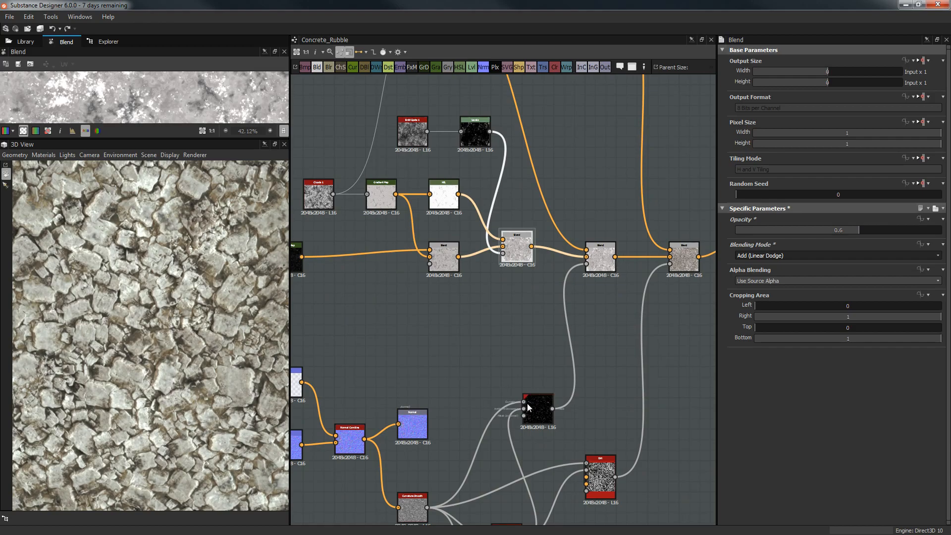
pyautogui.click(539, 410)
pyautogui.click(601, 255)
pyautogui.moveTo(566, 129); pyautogui.dragTo(603, 289, button='middle')
pyautogui.click(481, 166)
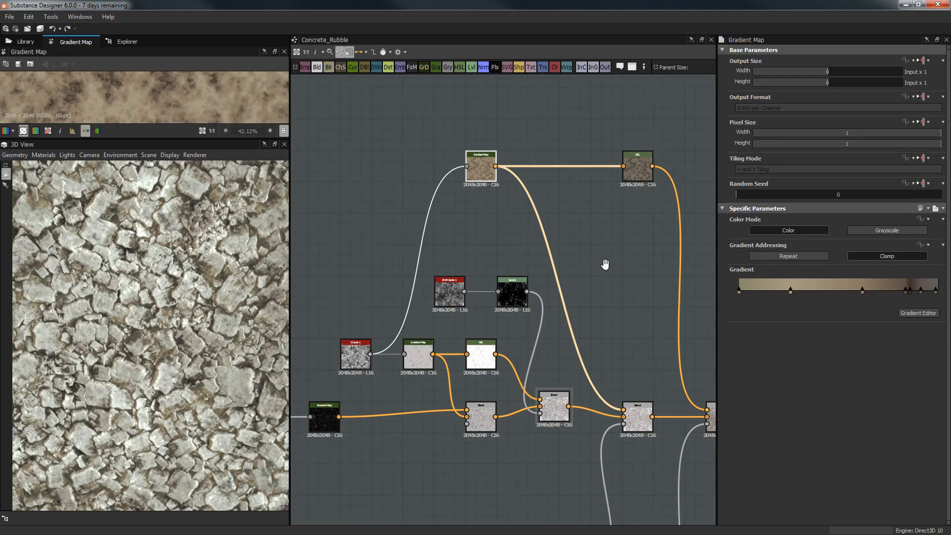
# Follow the brown Gradient Map's connections toward the last two Blends and inspect the rubble's edges up close in 3D
pyautogui.moveTo(605, 264); pyautogui.dragTo(528, 261, button='middle')
pyautogui.moveTo(610, 206); pyautogui.dragTo(570, 193, button='middle')
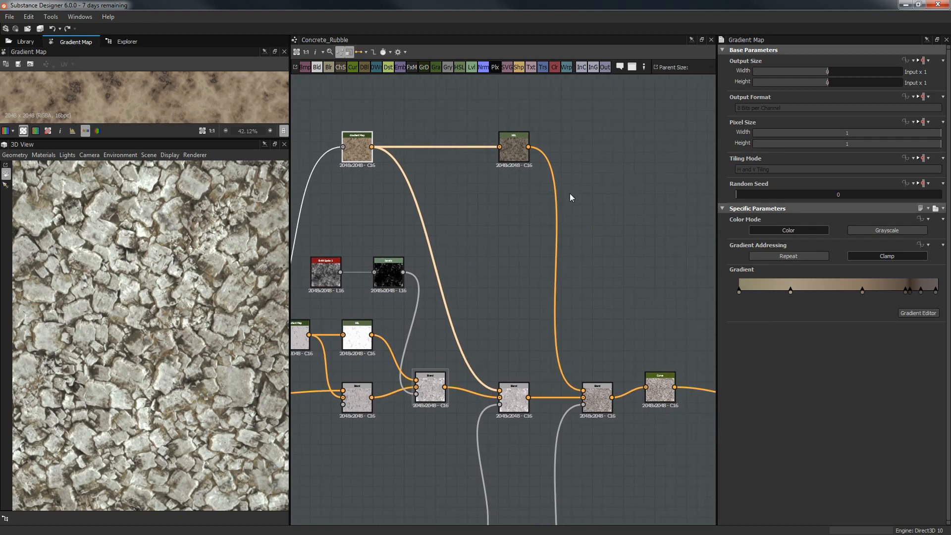
pyautogui.moveTo(567, 231); pyautogui.dragTo(604, 195, button='middle')
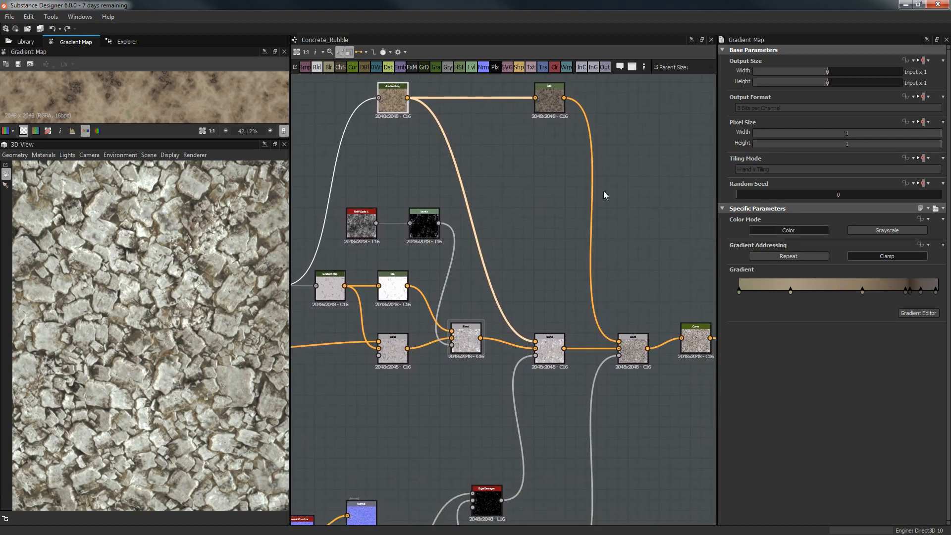
pyautogui.scroll(2, 236, 273)
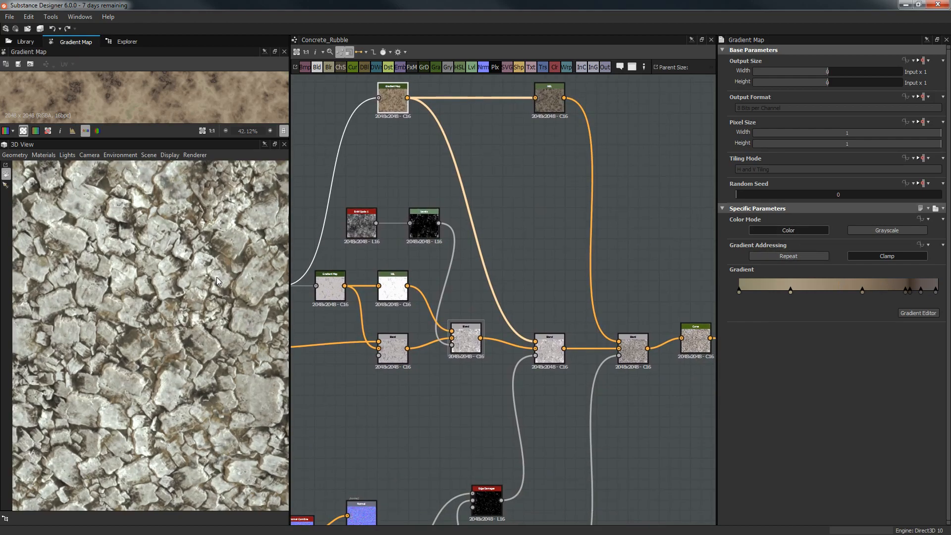
pyautogui.scroll(3, 252, 285)
pyautogui.moveTo(251, 284); pyautogui.dragTo(191, 328, button='middle')
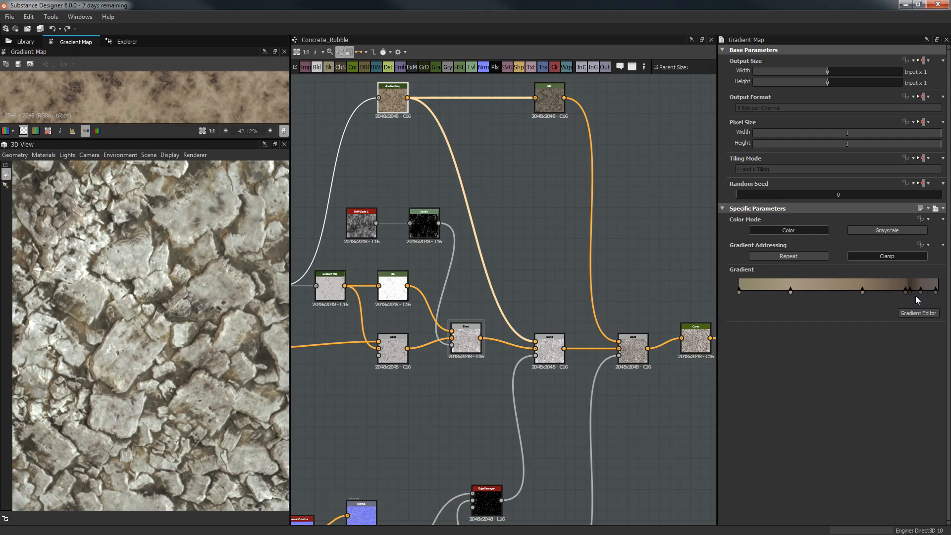
# Open the Blend masked by the edge damage node and view the whole rubble surface in 3D
pyautogui.moveTo(517, 216); pyautogui.dragTo(483, 203, button='middle')
pyautogui.doubleClick(515, 341)
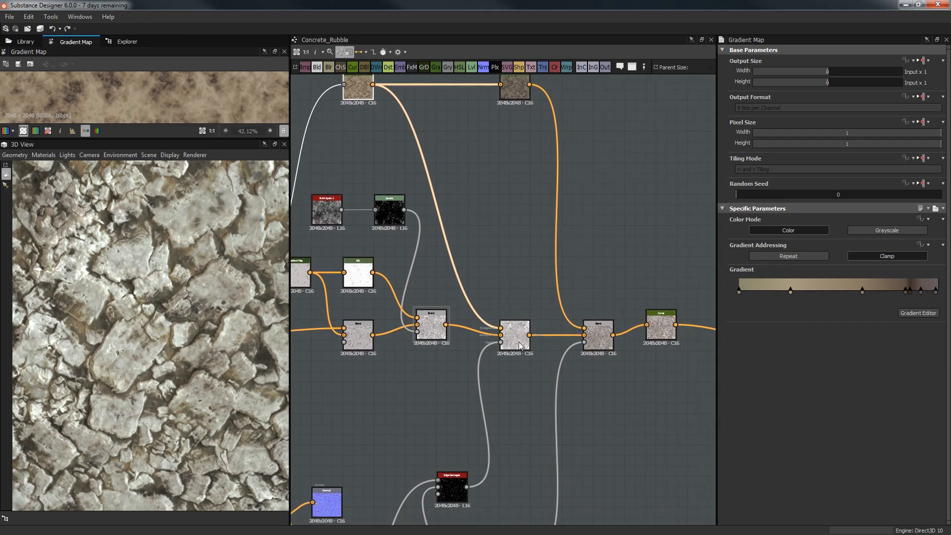
pyautogui.scroll(-5, 189, 329)
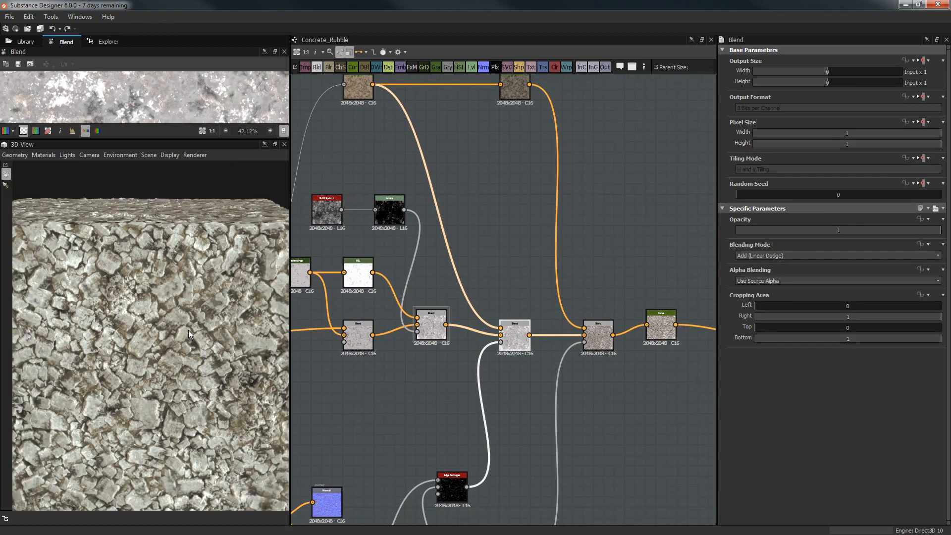
pyautogui.scroll(2, 188, 330)
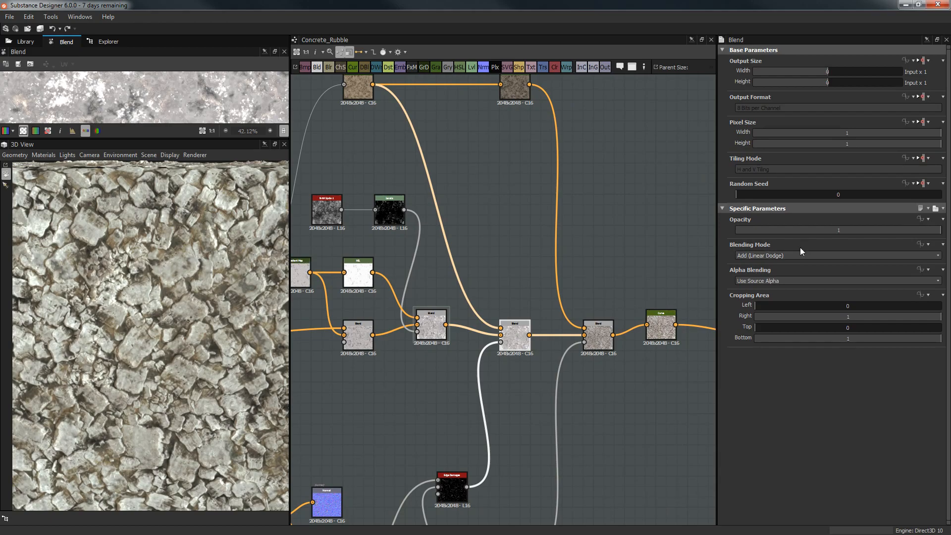
# Try Copy and Max (Lighten) as the edge damage Blend's blending mode, and return it to Add (Linear Dodge)
pyautogui.click(789, 256)
pyautogui.click(776, 265)
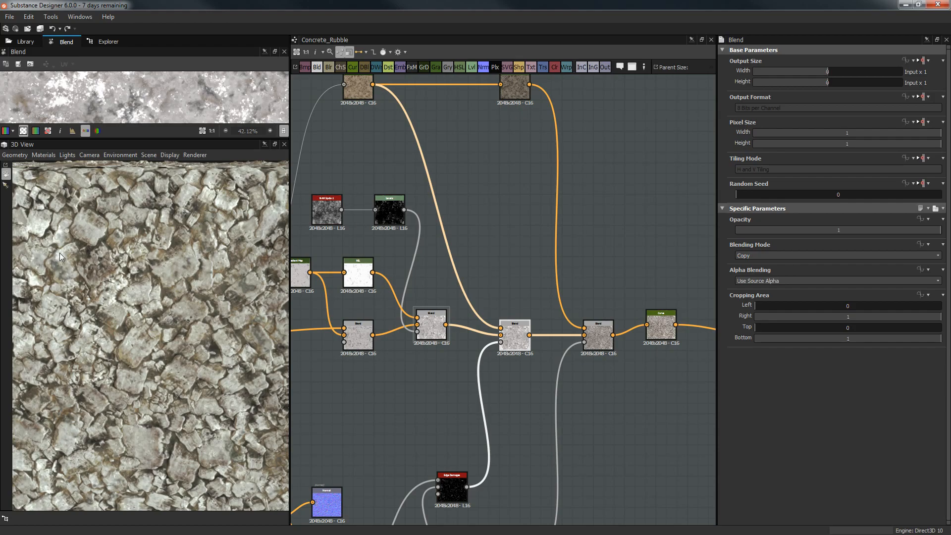
pyautogui.scroll(3, 65, 250)
pyautogui.click(770, 256)
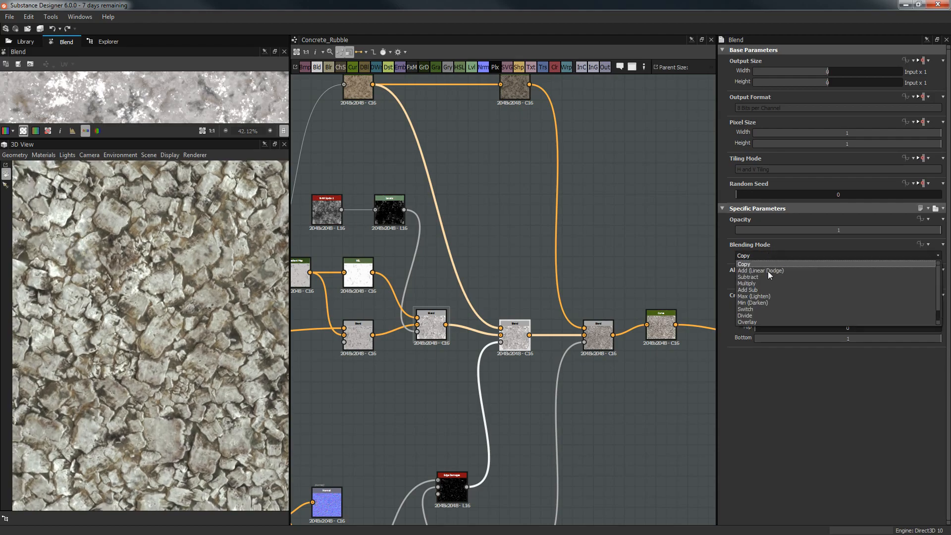
pyautogui.click(758, 293)
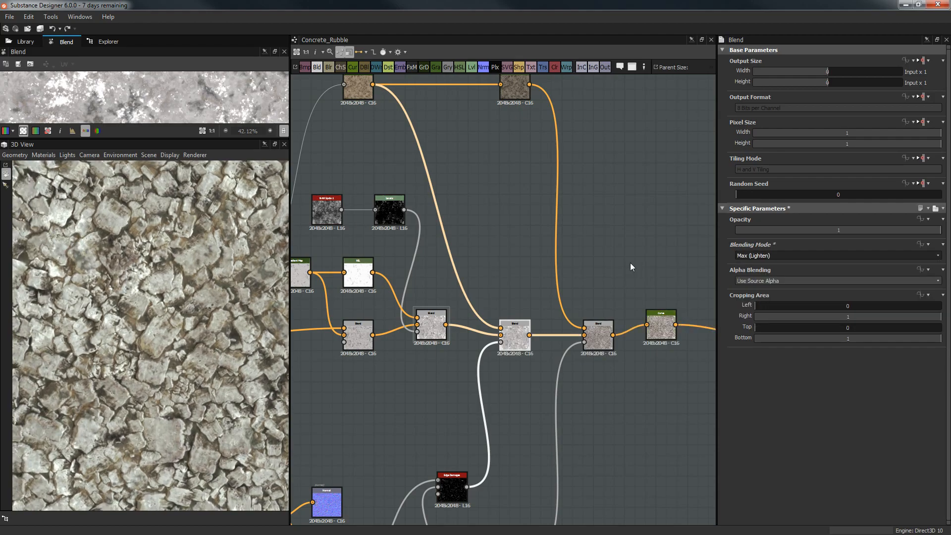
pyautogui.moveTo(113, 323); pyautogui.dragTo(117, 311)
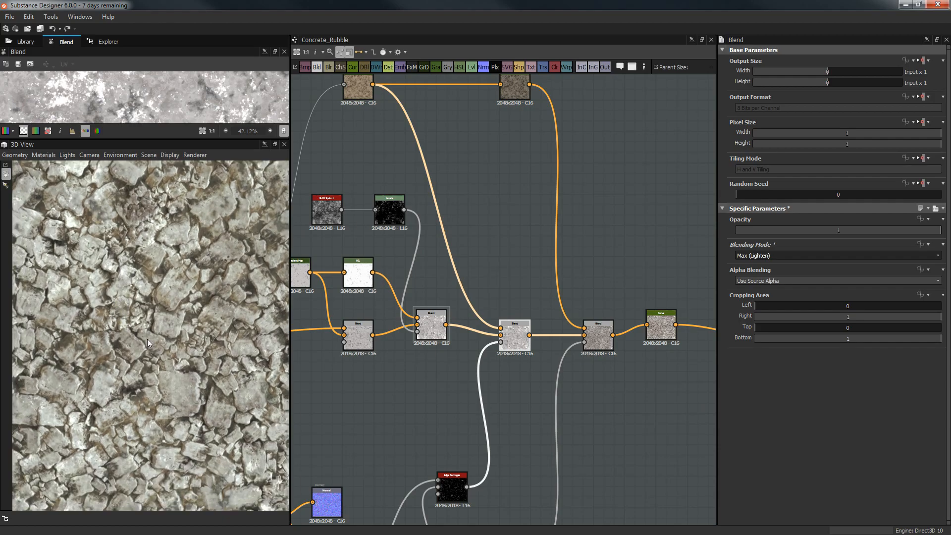
pyautogui.click(811, 255)
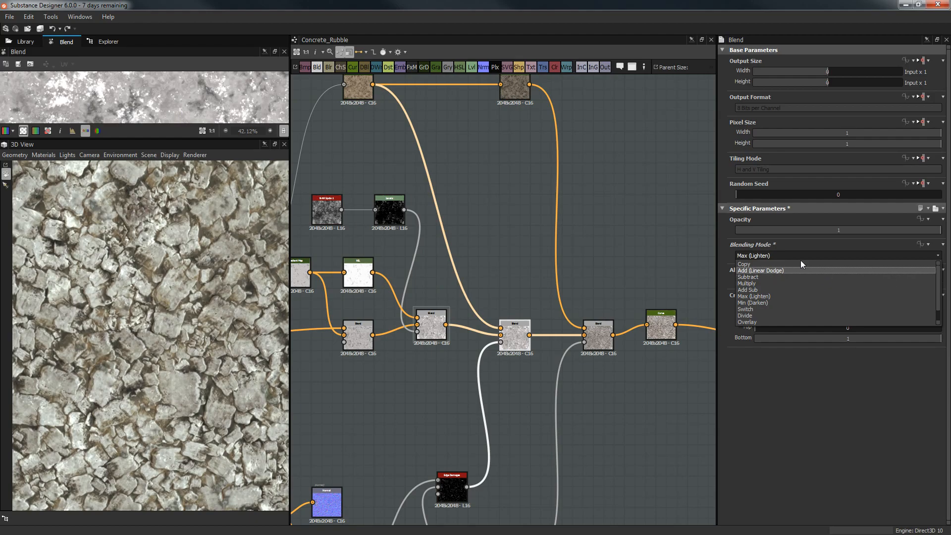
pyautogui.click(777, 269)
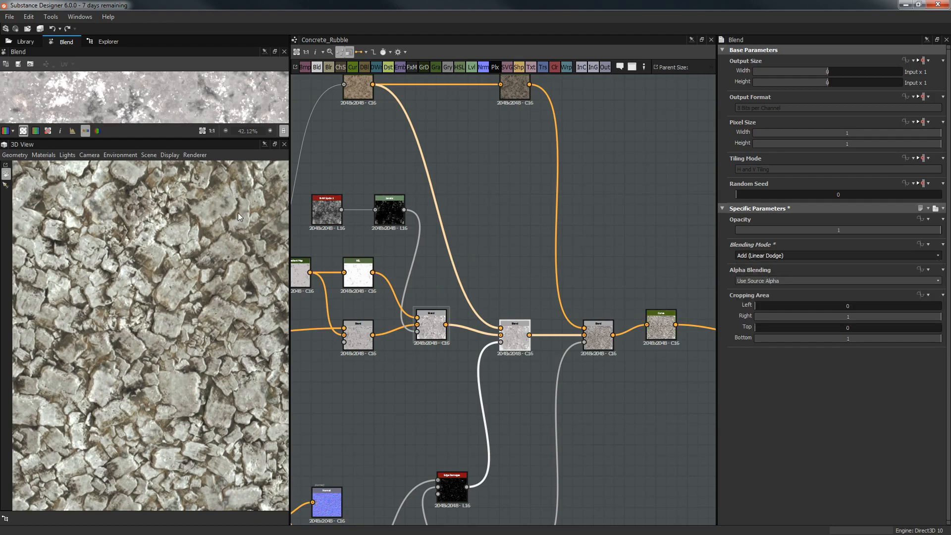
# Vary the edge damage Blend's opacity, return it to 1, and compare the stone edges in 3D from close and far
pyautogui.scroll(3, 240, 203)
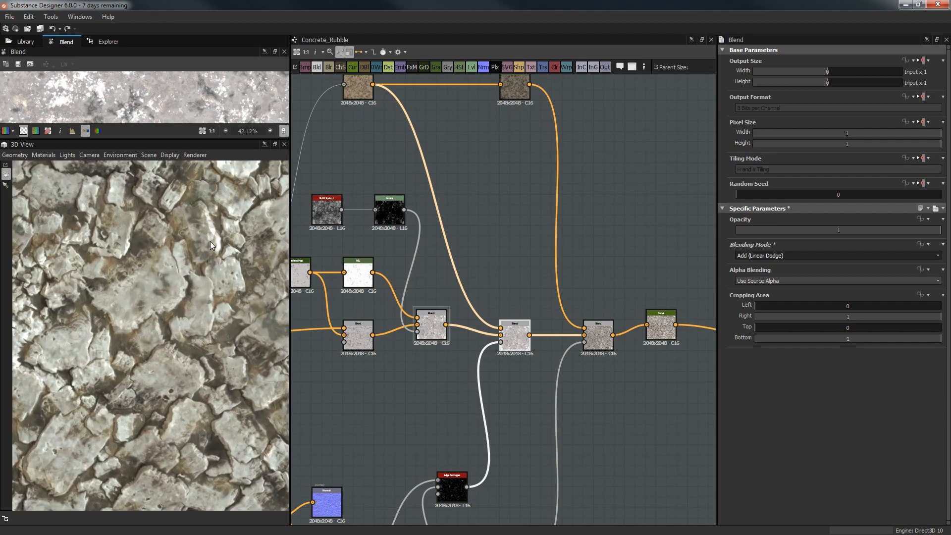
pyautogui.scroll(3, 192, 264)
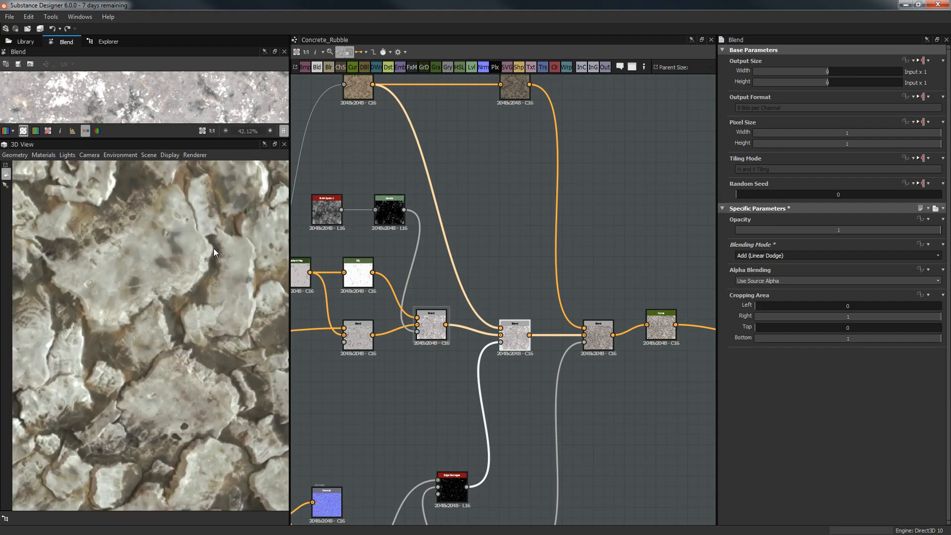
pyautogui.moveTo(741, 230); pyautogui.dragTo(944, 230)
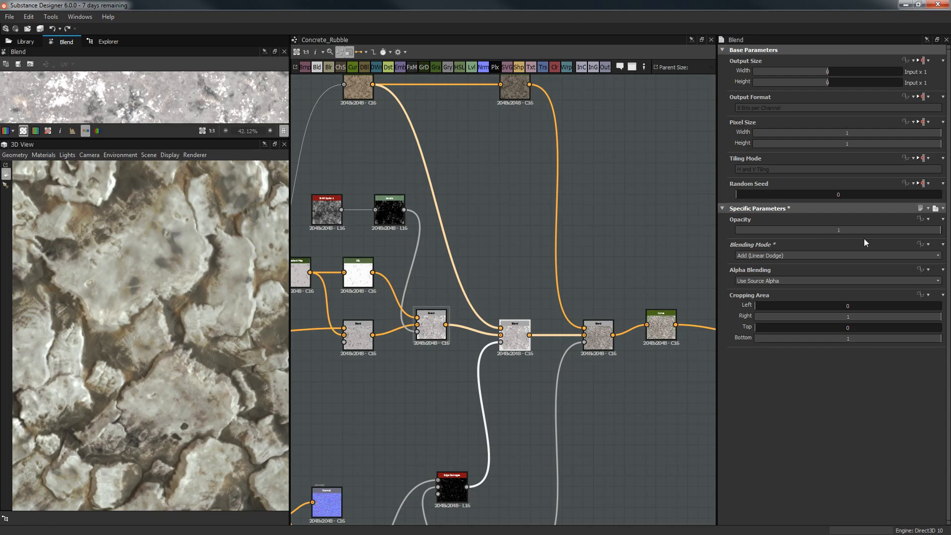
pyautogui.scroll(3, 198, 287)
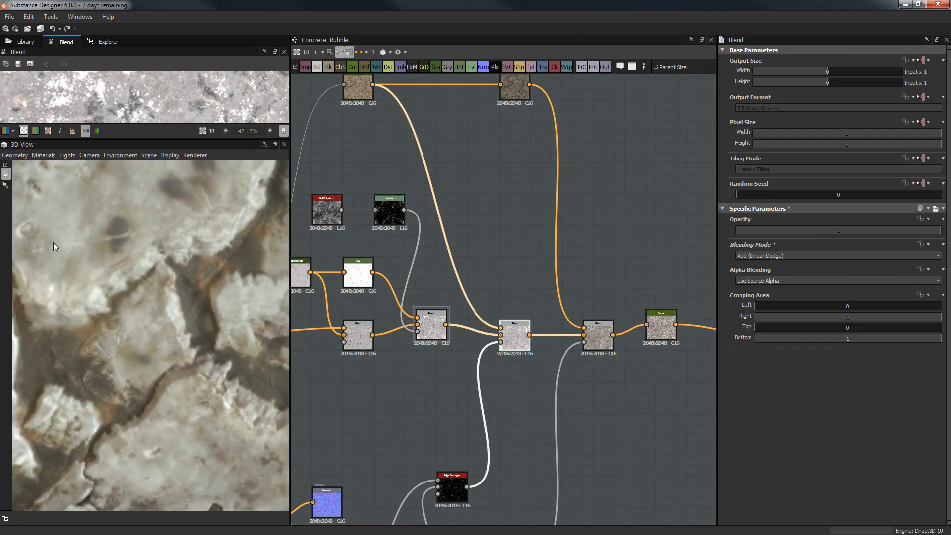
pyautogui.scroll(-5, 236, 331)
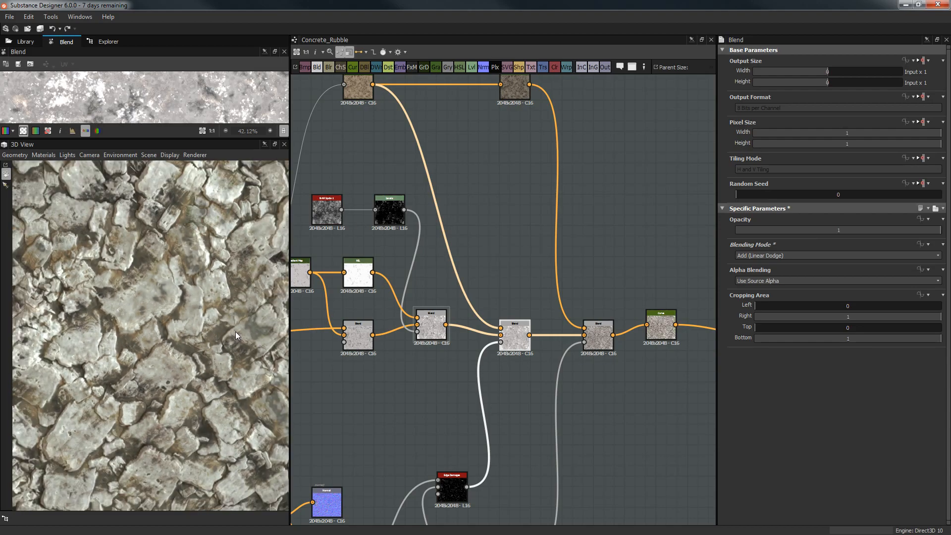
pyautogui.scroll(-5, 236, 331)
# Open the HSL node fed by the brown Gradient Map and preview its darkened color in an enlarged 2D view
pyautogui.moveTo(489, 253); pyautogui.dragTo(505, 300, button='middle')
pyautogui.click(529, 105)
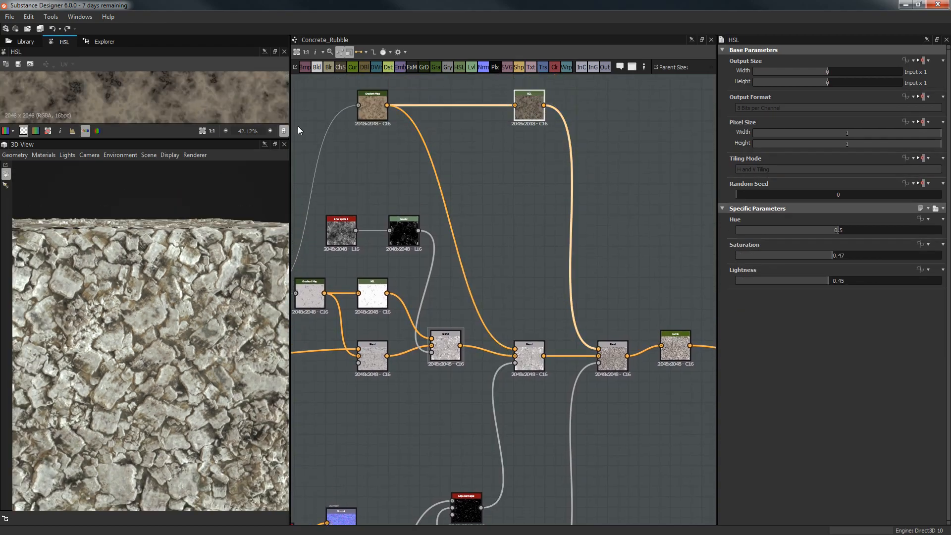
pyautogui.moveTo(154, 139); pyautogui.dragTo(154, 243)
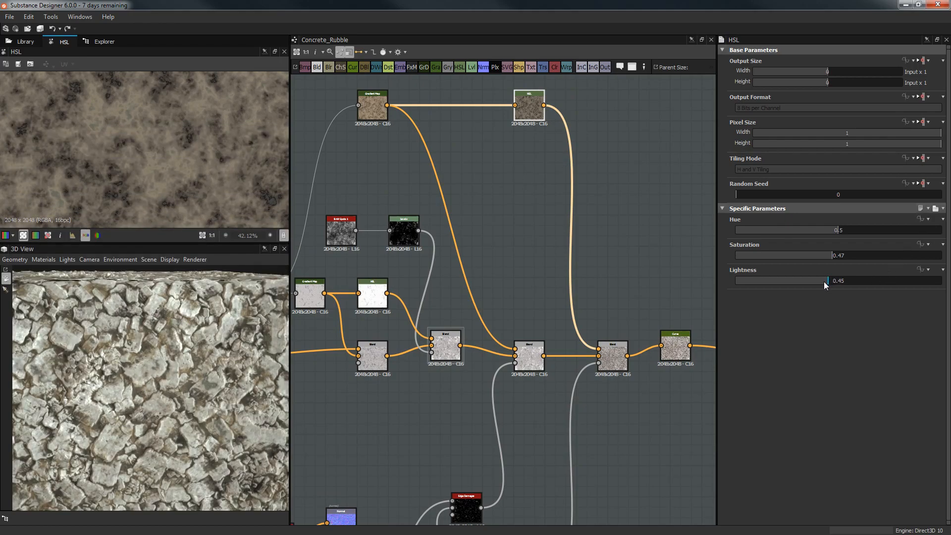
pyautogui.scroll(-2, 149, 173)
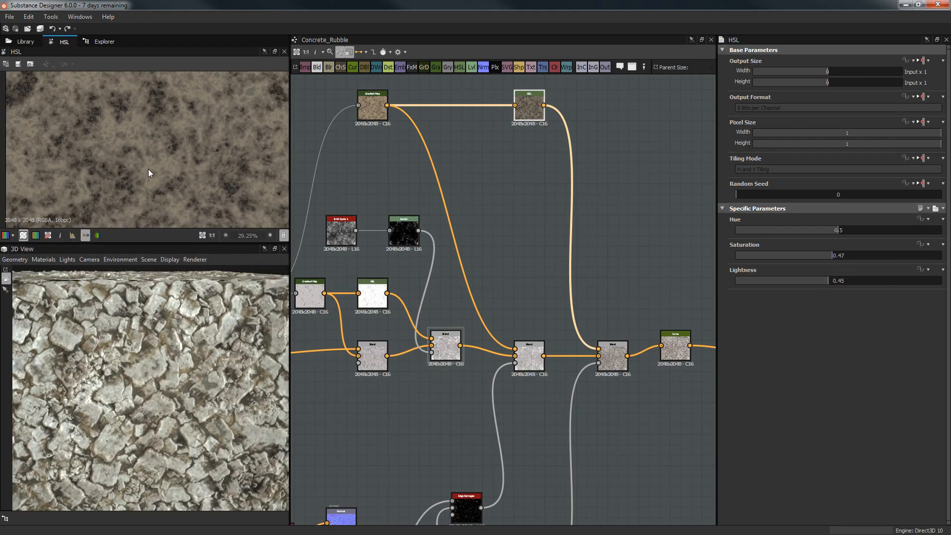
# Trace the Dirt mask and its ambient occlusion input into the last Blend, and preview that Blend in a larger 2D view
pyautogui.moveTo(592, 182); pyautogui.dragTo(623, 174, button='middle')
pyautogui.moveTo(600, 261); pyautogui.dragTo(574, 181, button='middle')
pyautogui.scroll(1, 581, 204)
pyautogui.moveTo(581, 296); pyautogui.dragTo(568, 211, button='middle')
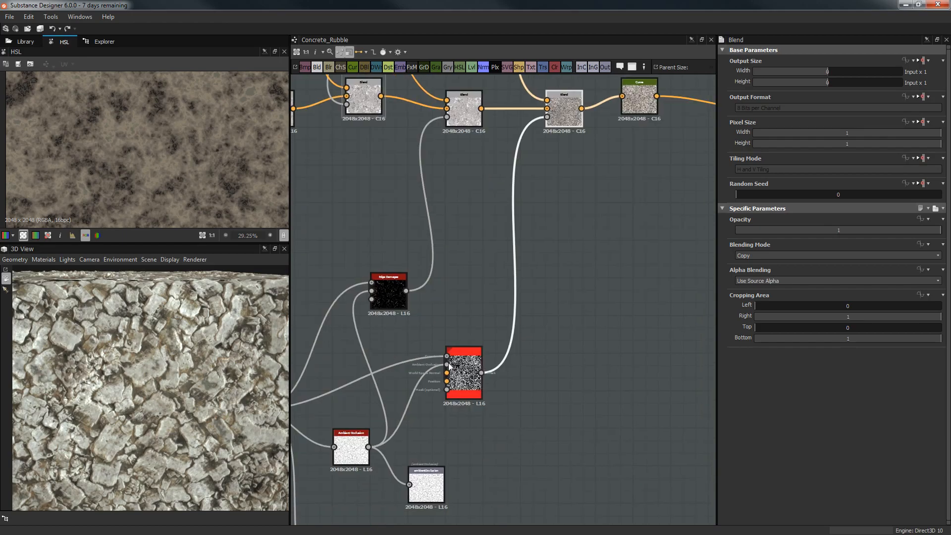
pyautogui.doubleClick(448, 365)
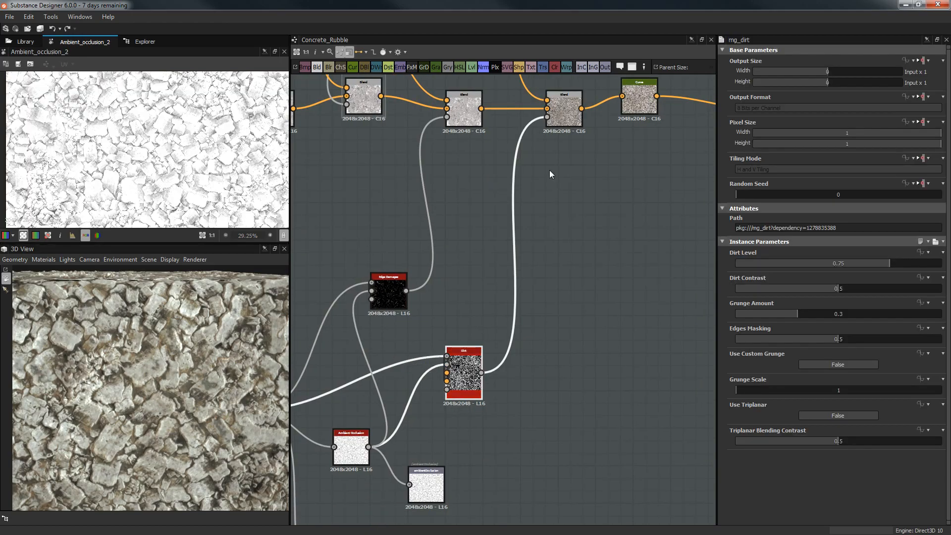
pyautogui.moveTo(549, 170); pyautogui.dragTo(509, 265, button='middle')
pyautogui.doubleClick(525, 204)
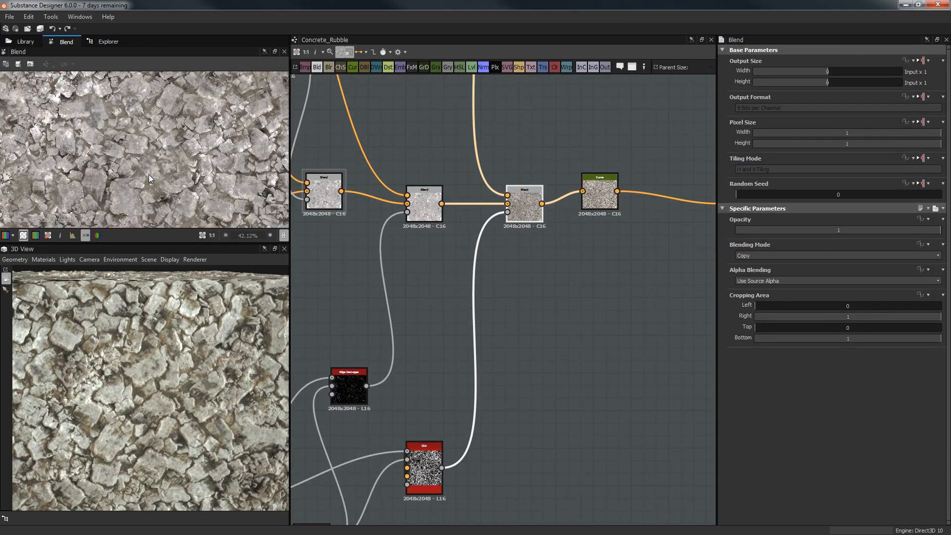
pyautogui.moveTo(177, 243); pyautogui.dragTo(176, 265)
# Try Add (Linear Dodge) on the dirt-masked Blend at opacities of 0.13, 0.37 and 0.51, checking the rubble in 3D
pyautogui.click(808, 255)
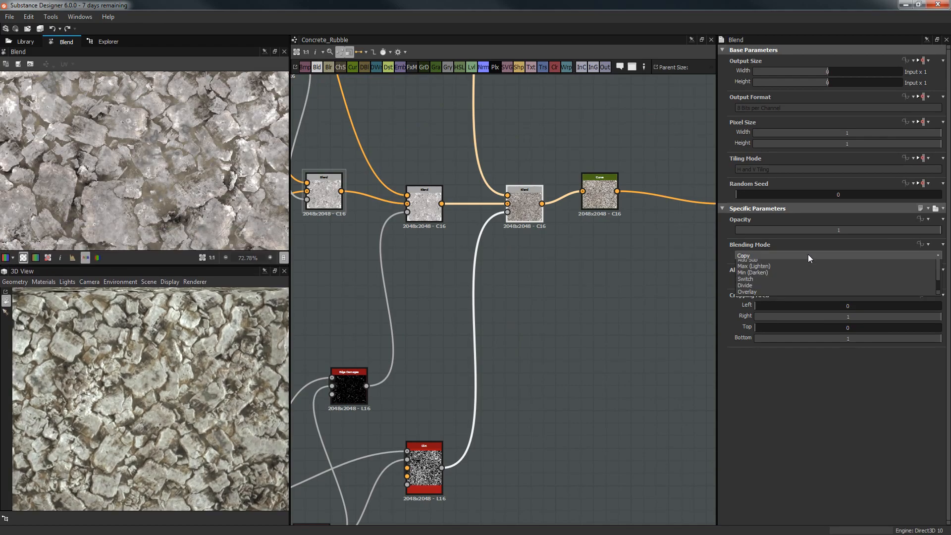
pyautogui.click(793, 268)
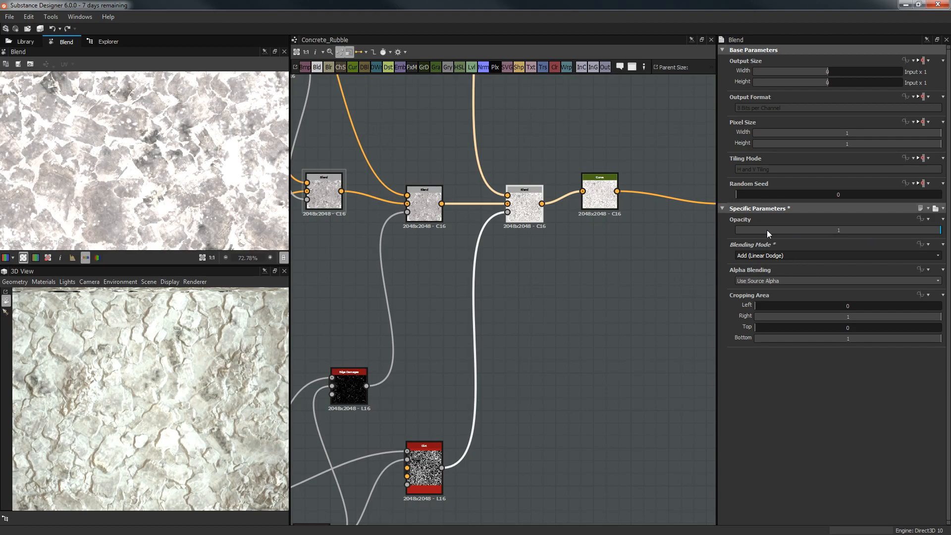
pyautogui.click(762, 229)
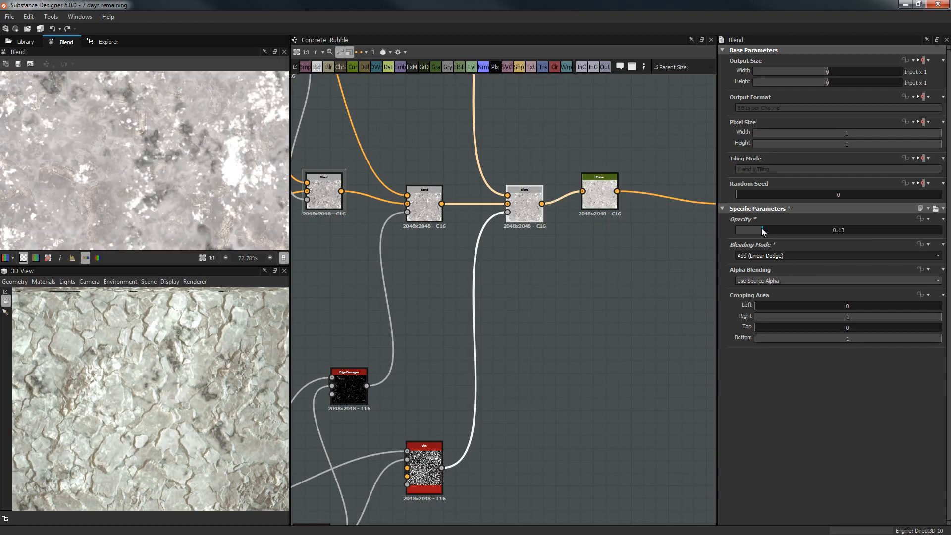
pyautogui.moveTo(127, 370); pyautogui.dragTo(131, 342, button='middle')
pyautogui.moveTo(225, 384); pyautogui.dragTo(178, 314)
pyautogui.moveTo(133, 364); pyautogui.dragTo(170, 385)
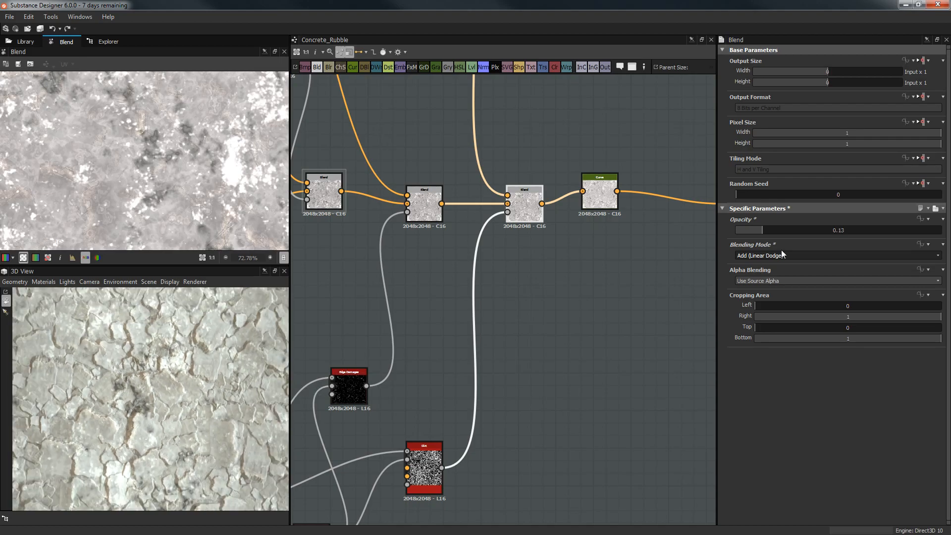
pyautogui.moveTo(789, 229); pyautogui.dragTo(811, 232)
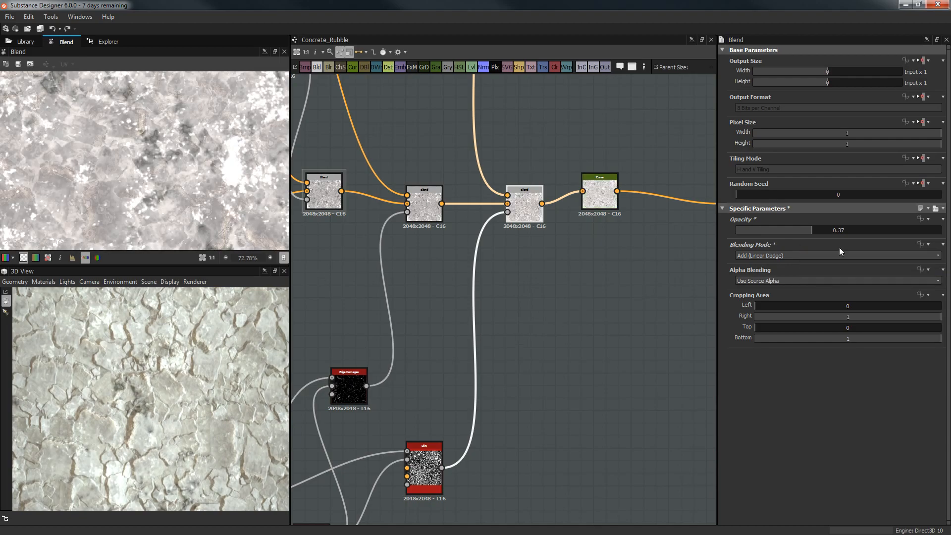
pyautogui.click(838, 230)
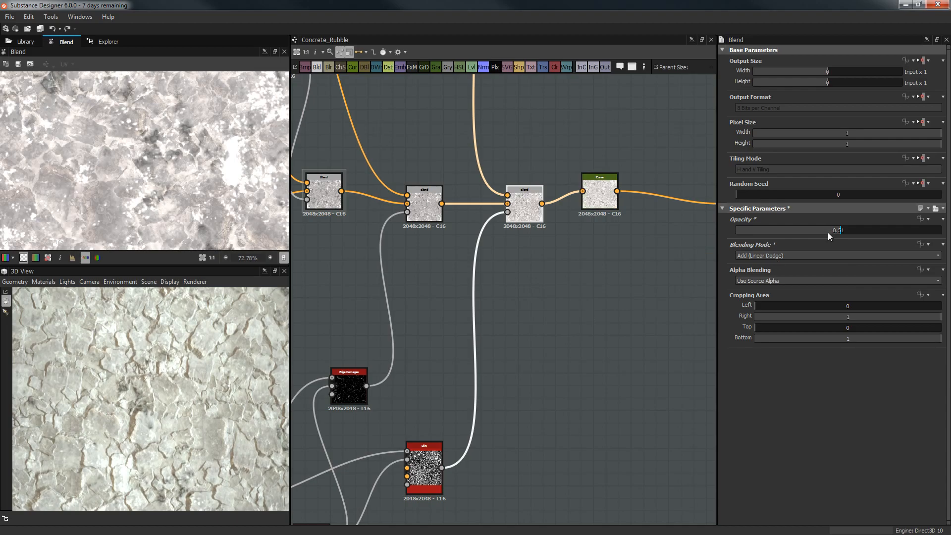
# Set the dirt-masked Blend's blending mode to Multiply with opacity 1 after trying Subtract
pyautogui.click(803, 256)
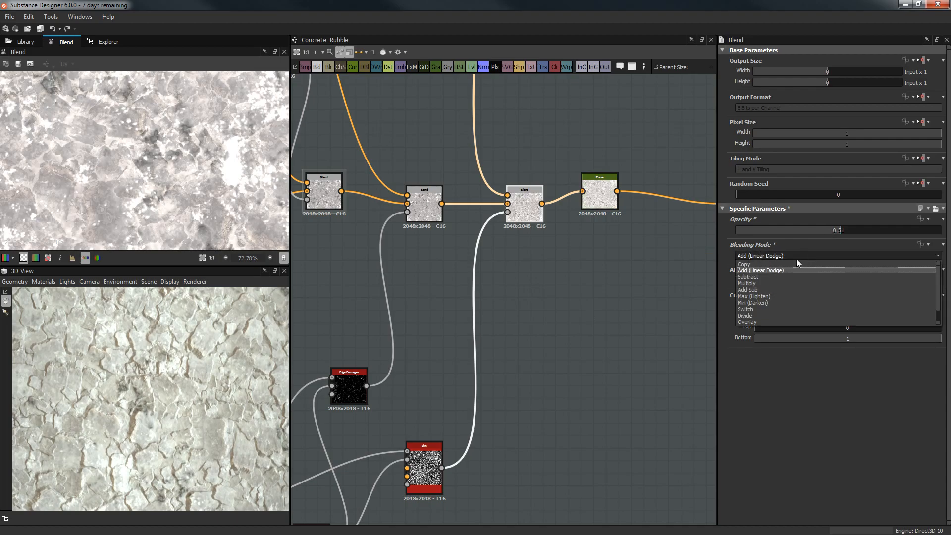
pyautogui.click(775, 278)
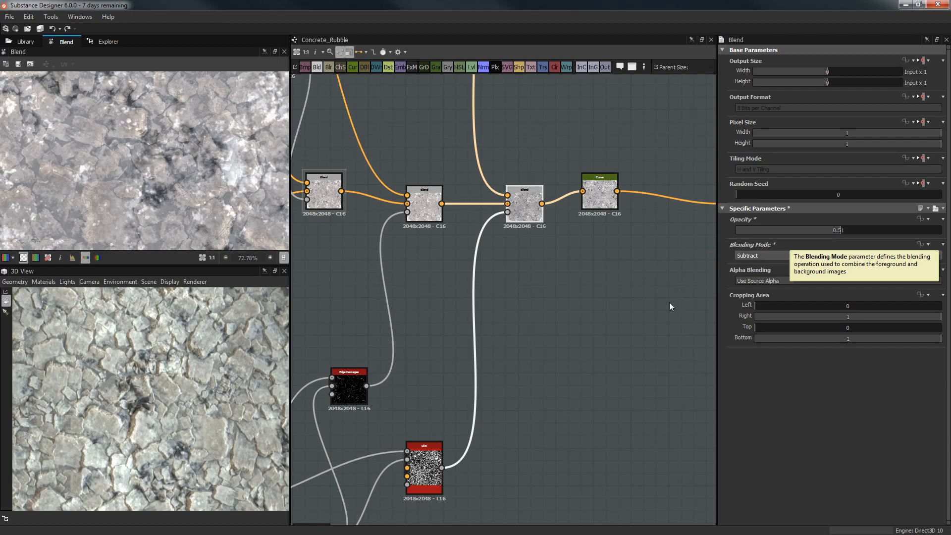
pyautogui.click(824, 255)
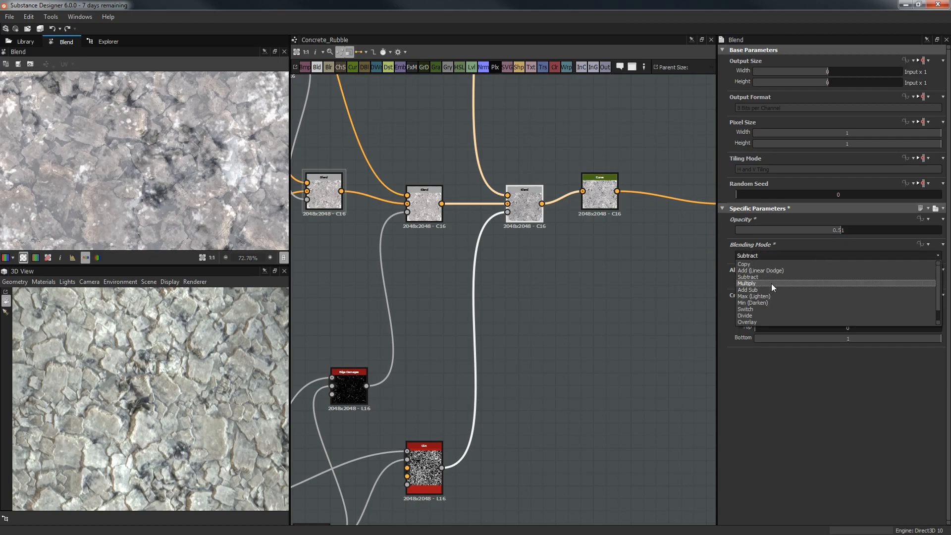
pyautogui.click(771, 283)
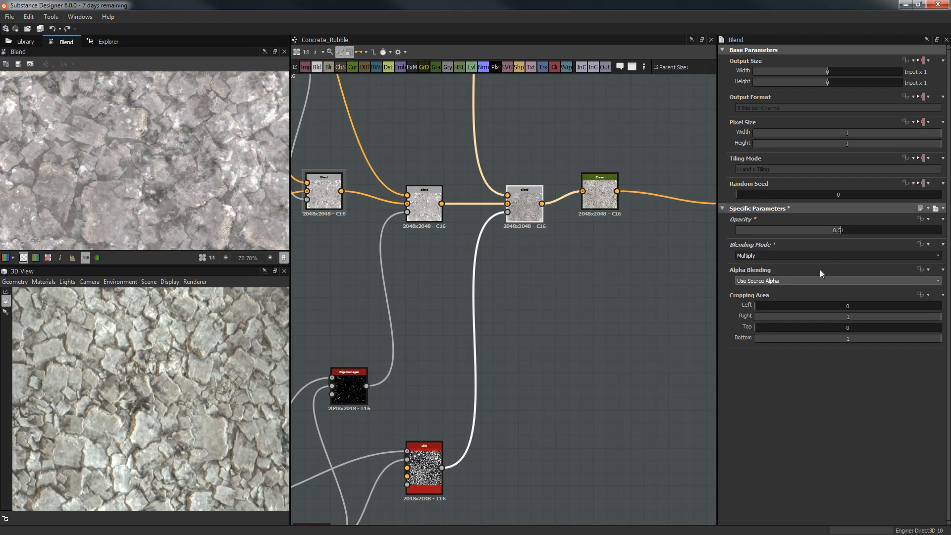
pyautogui.moveTo(891, 230); pyautogui.dragTo(947, 239)
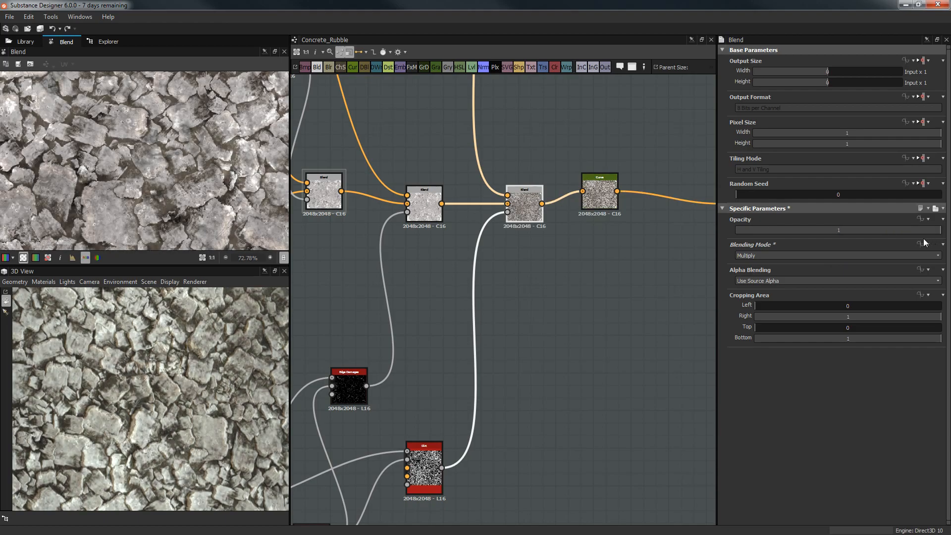
# Try the Max (Lighten) and Min (Darken) blending modes on the dirt-masked Blend
pyautogui.click(803, 255)
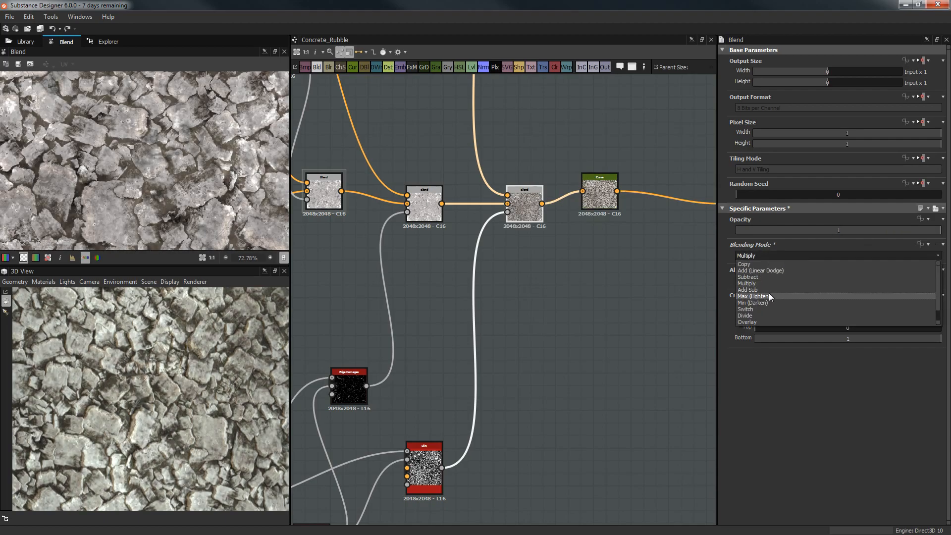
pyautogui.click(769, 293)
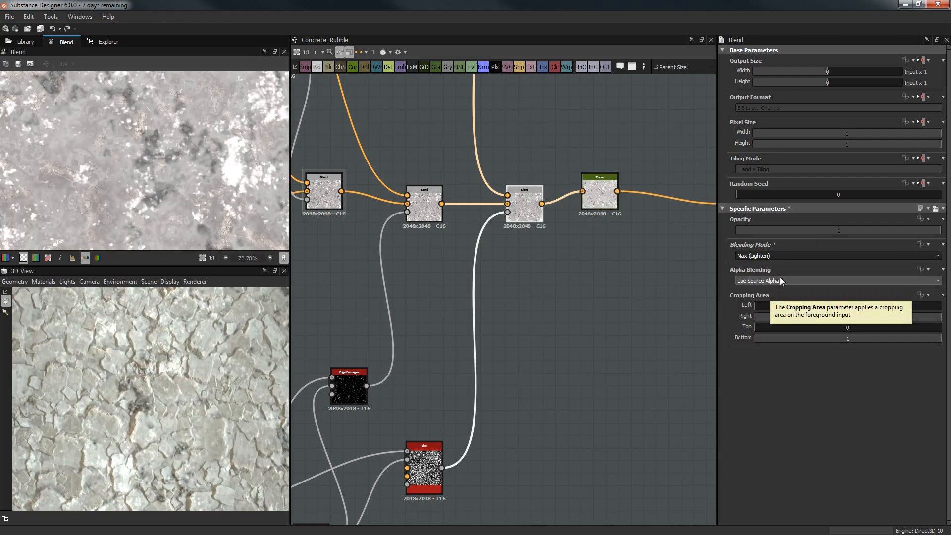
pyautogui.click(780, 254)
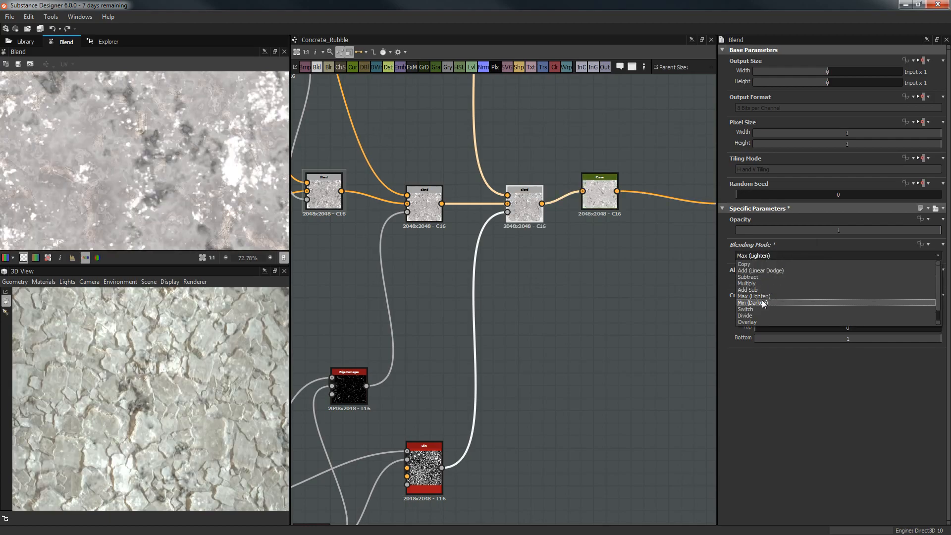
pyautogui.click(762, 300)
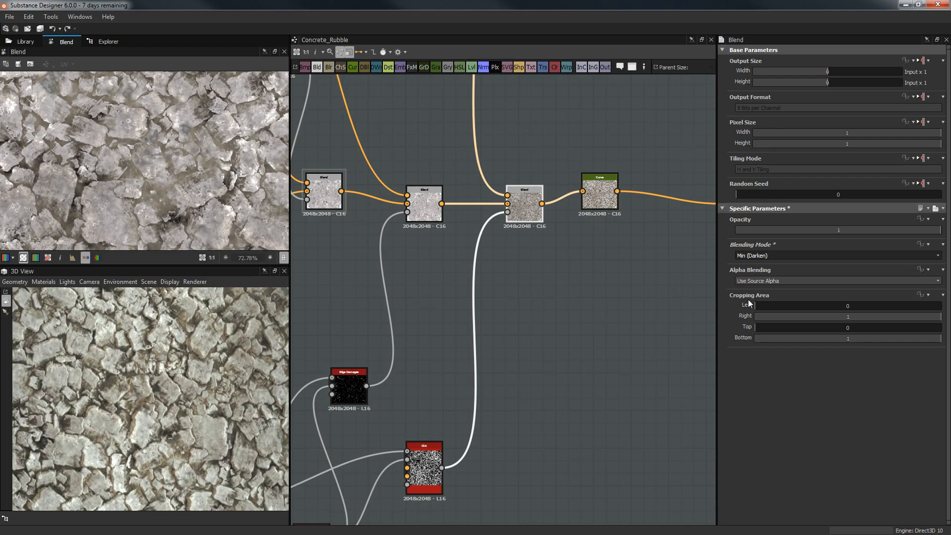
pyautogui.click(762, 254)
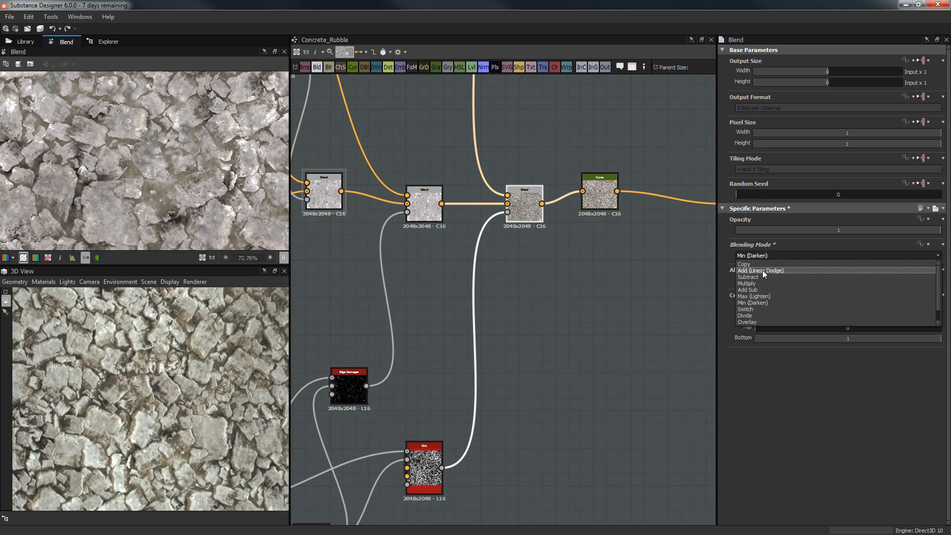
pyautogui.click(614, 274)
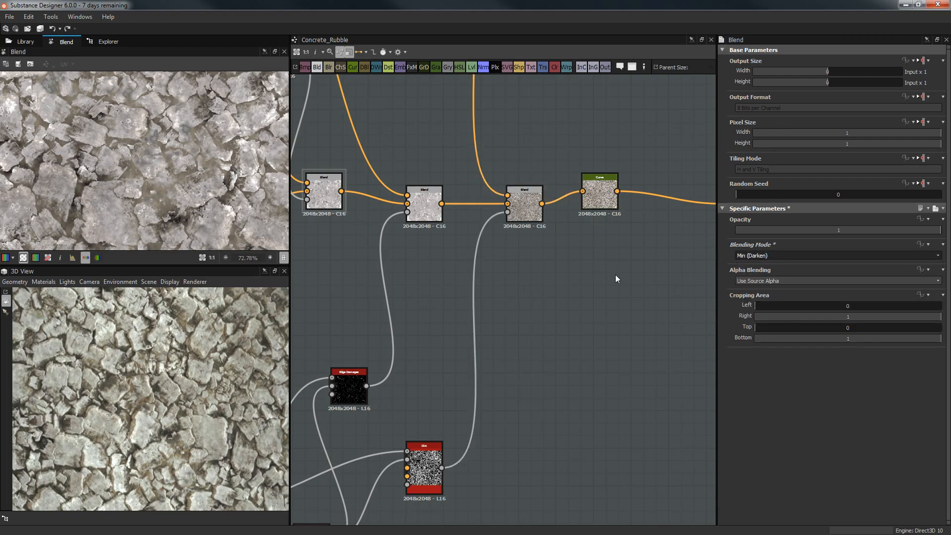
# Undo the blending mode and opacity experiments on the dirt-masked Blend, back to Copy at opacity 1
pyautogui.hotkey('ctrl', 'z')
pyautogui.hotkey('ctrl', 'z')
pyautogui.hotkey('ctrl', 'z')
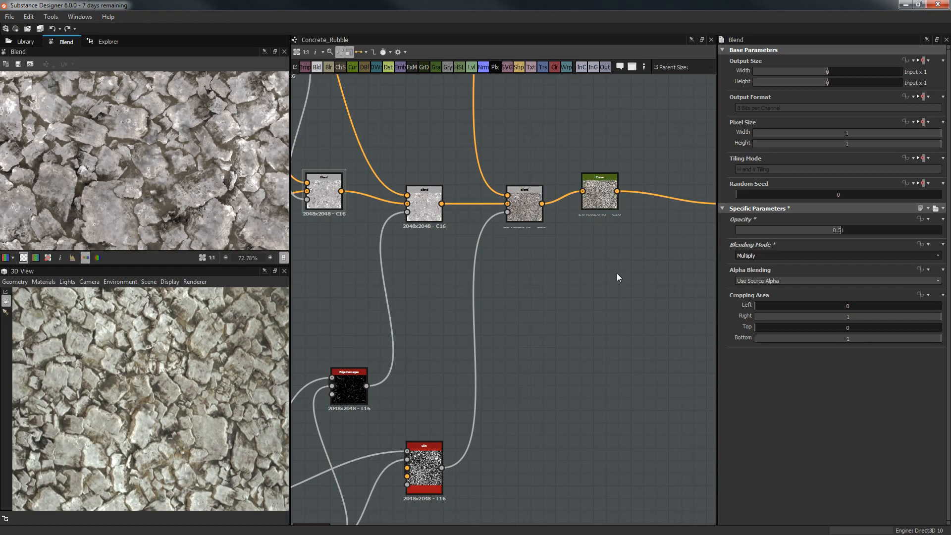
pyautogui.hotkey('ctrl', 'z')
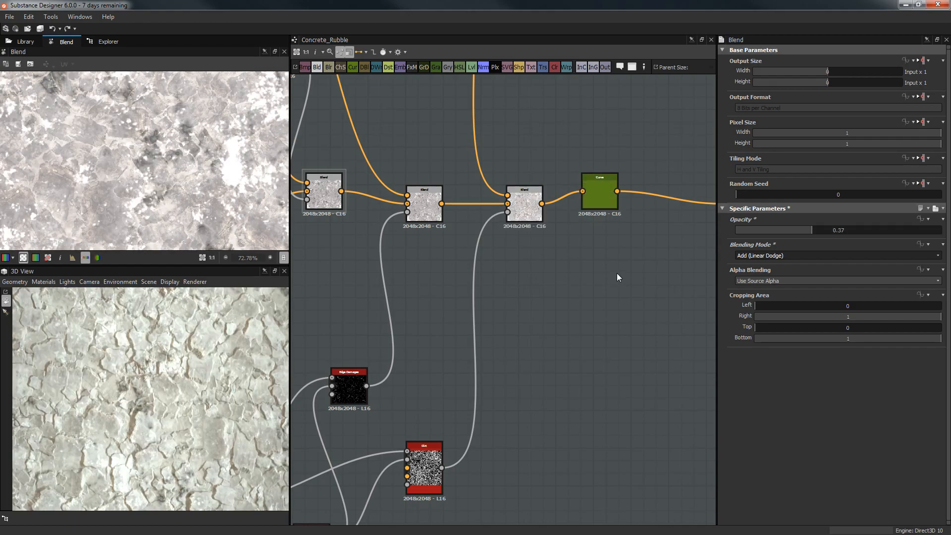
pyautogui.hotkey('ctrl', 'z')
pyautogui.hotkey('ctrl', 'z')
pyautogui.moveTo(172, 377); pyautogui.dragTo(129, 405, button='middle')
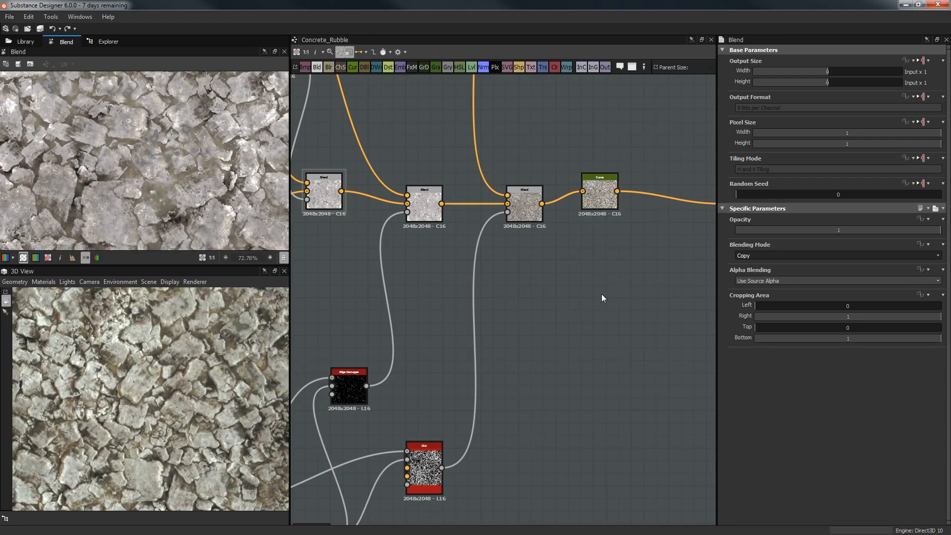
# Try opacities of 0.62 and 0.74 on the dirt-masked Blend in Copy mode, inspecting the rubble in 2D and 3D
pyautogui.click(862, 230)
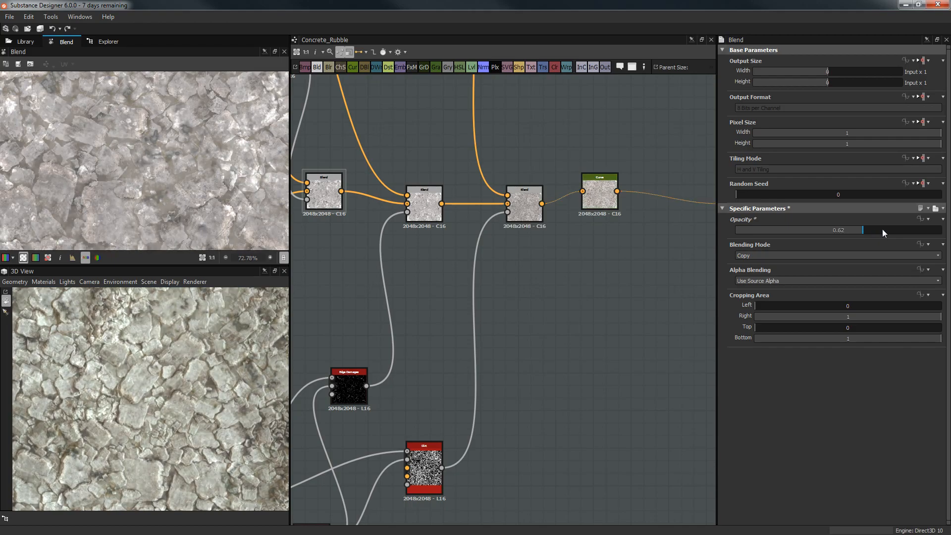
pyautogui.click(887, 231)
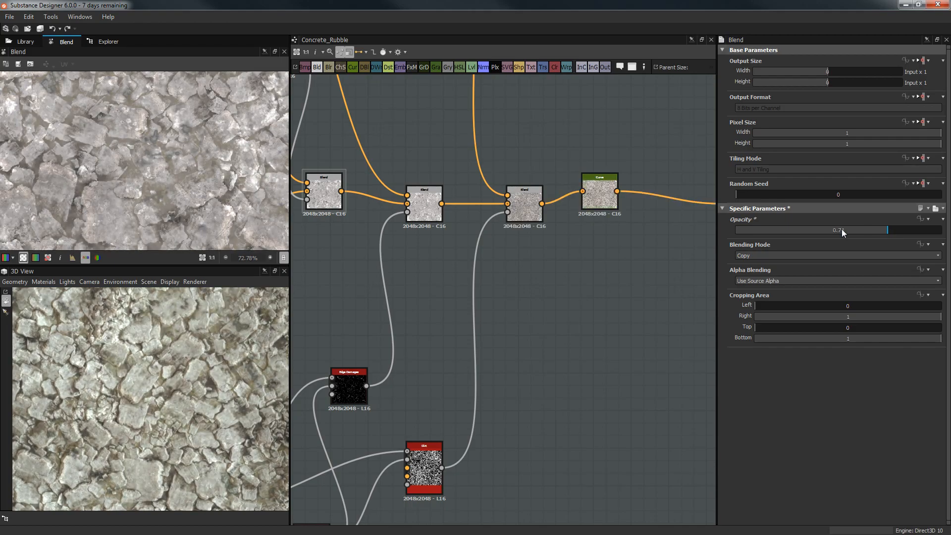
pyautogui.moveTo(133, 349); pyautogui.dragTo(186, 309)
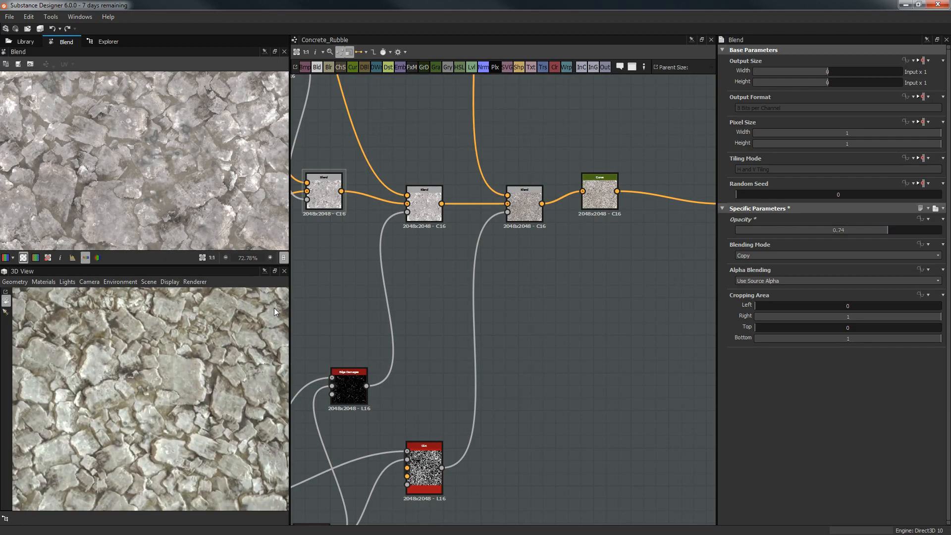
pyautogui.scroll(-3, 133, 91)
pyautogui.scroll(-5, 134, 91)
pyautogui.scroll(5, 177, 153)
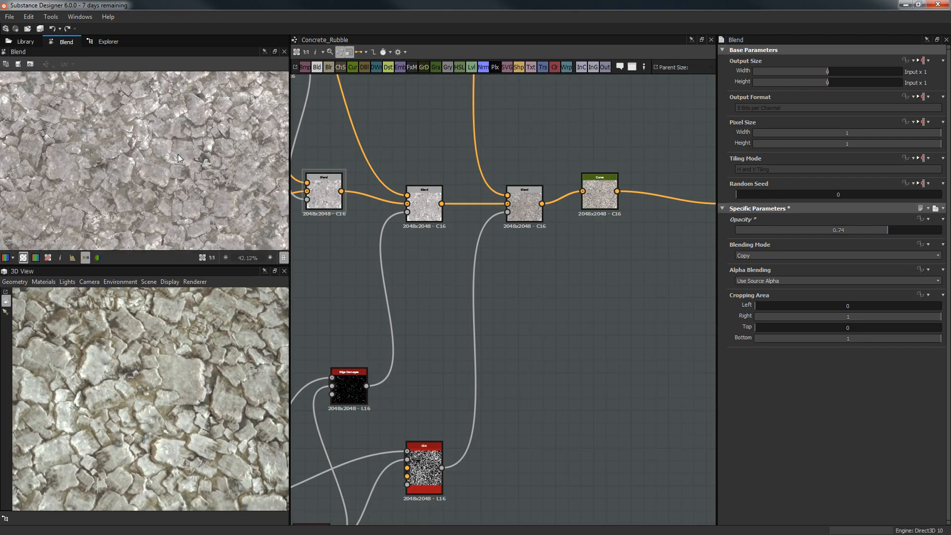
# Preview the Curve node that follows the last Blend, and move it closer to the Base Color output
pyautogui.doubleClick(609, 209)
pyautogui.moveTo(609, 208); pyautogui.dragTo(621, 221)
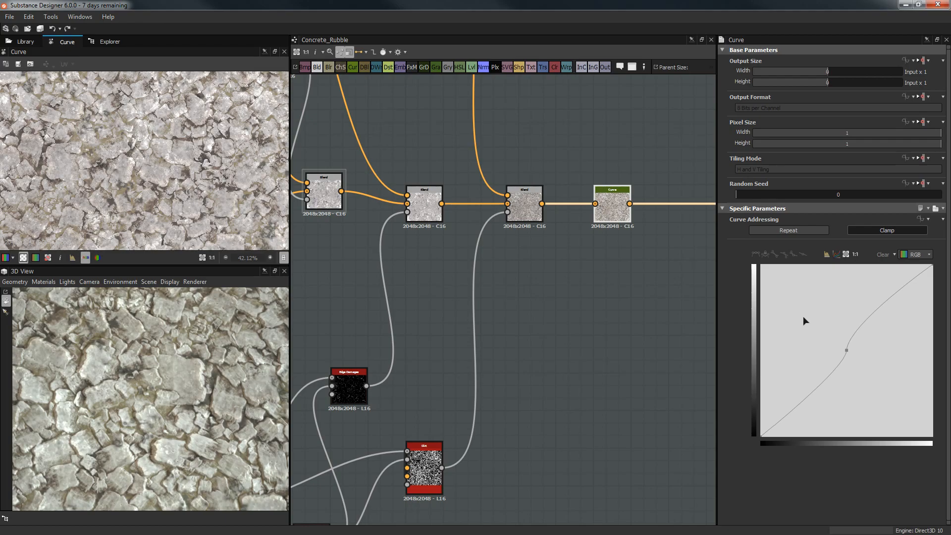
pyautogui.moveTo(599, 255); pyautogui.dragTo(518, 274, button='middle')
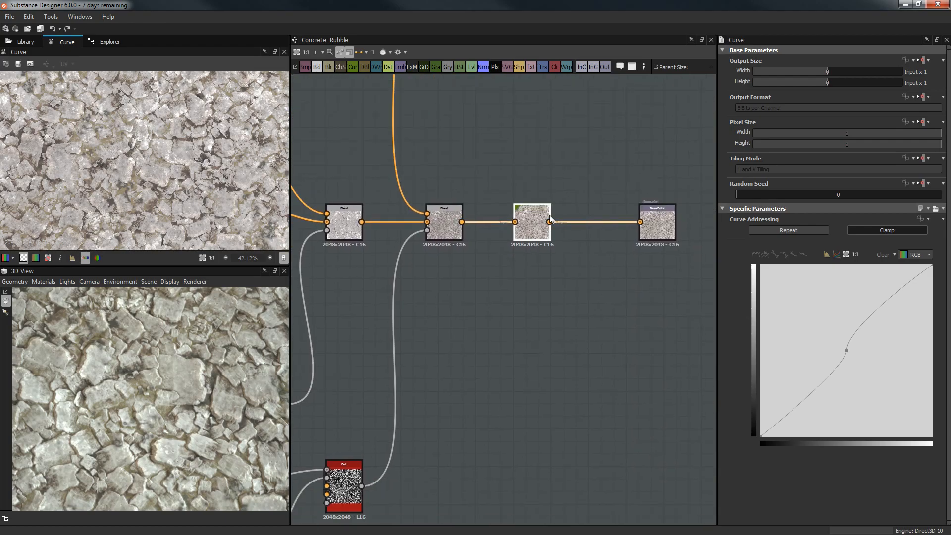
pyautogui.scroll(-3, 219, 171)
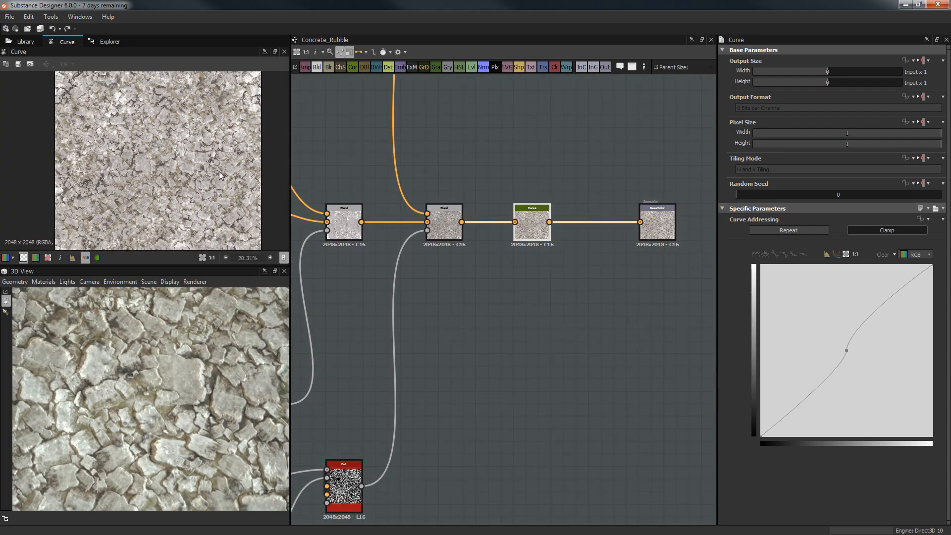
pyautogui.moveTo(540, 226); pyautogui.dragTo(447, 212, button='middle')
pyautogui.moveTo(448, 212); pyautogui.dragTo(483, 209)
pyautogui.scroll(3, 138, 168)
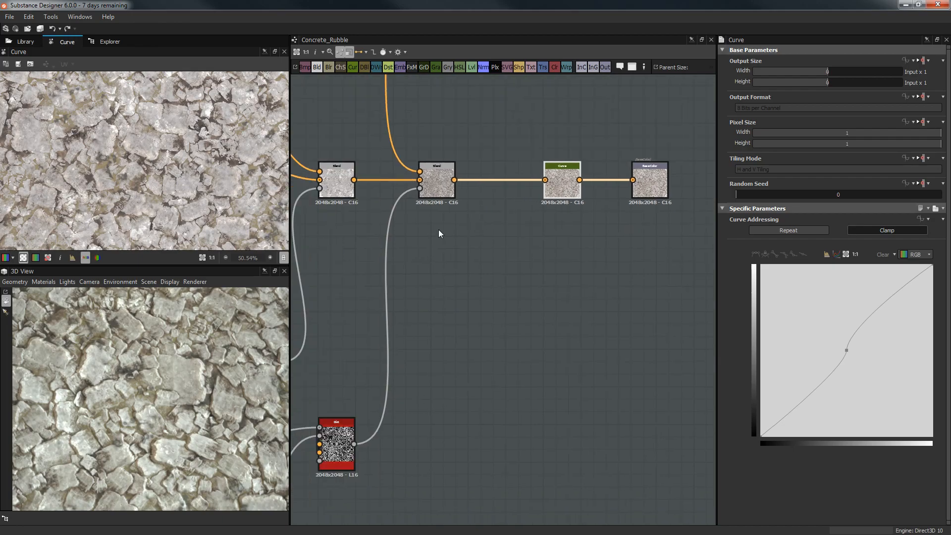
# Set the dirt-masked Blend's opacity to 1 and preview the Curve node's output in 2D
pyautogui.click(443, 184)
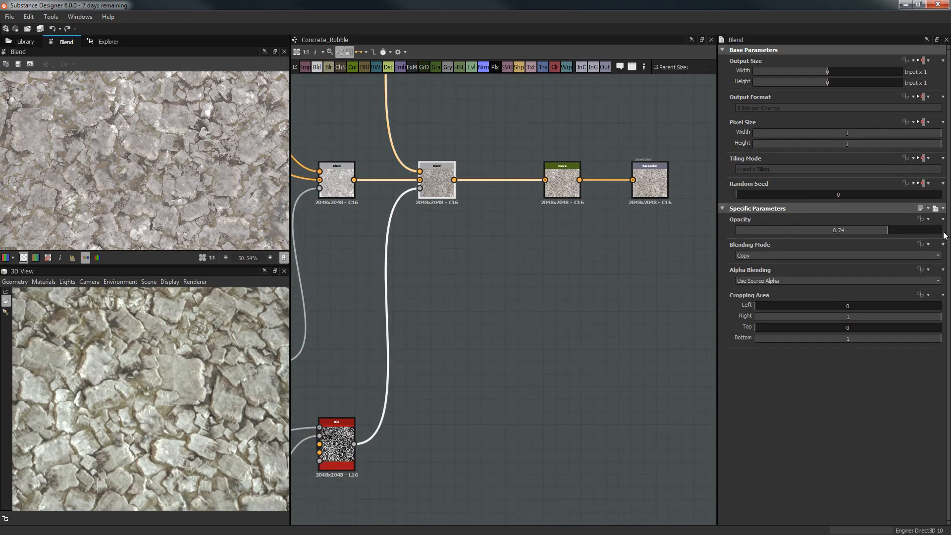
pyautogui.click(941, 230)
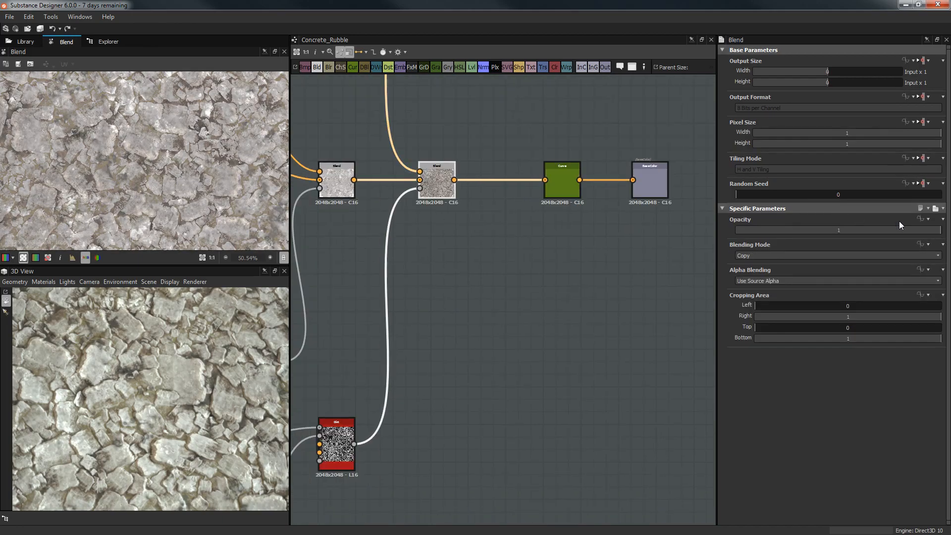
pyautogui.doubleClick(562, 182)
pyautogui.scroll(-2, 175, 189)
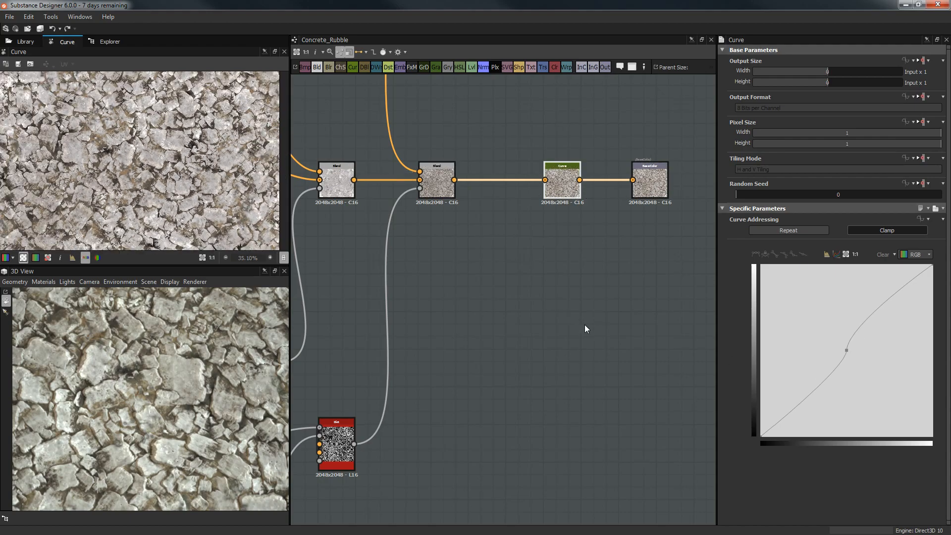
# Add a second Curve node below the existing one and feed it from the dirt-masked Blend's output
pyautogui.moveTo(585, 325); pyautogui.dragTo(519, 325, button='middle')
pyautogui.click(371, 183)
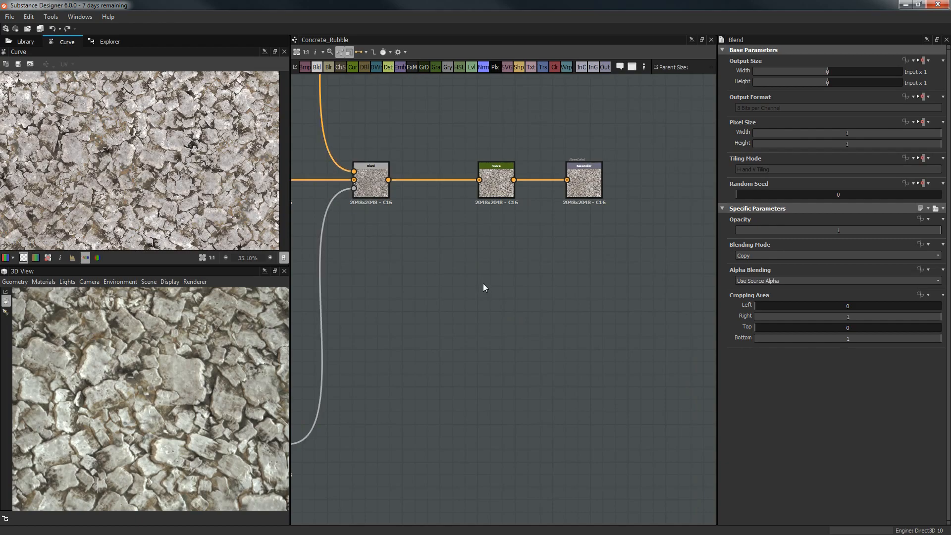
pyautogui.press('space')
pyautogui.write('cu')
pyautogui.click(528, 223)
pyautogui.moveTo(388, 180); pyautogui.dragTo(479, 292)
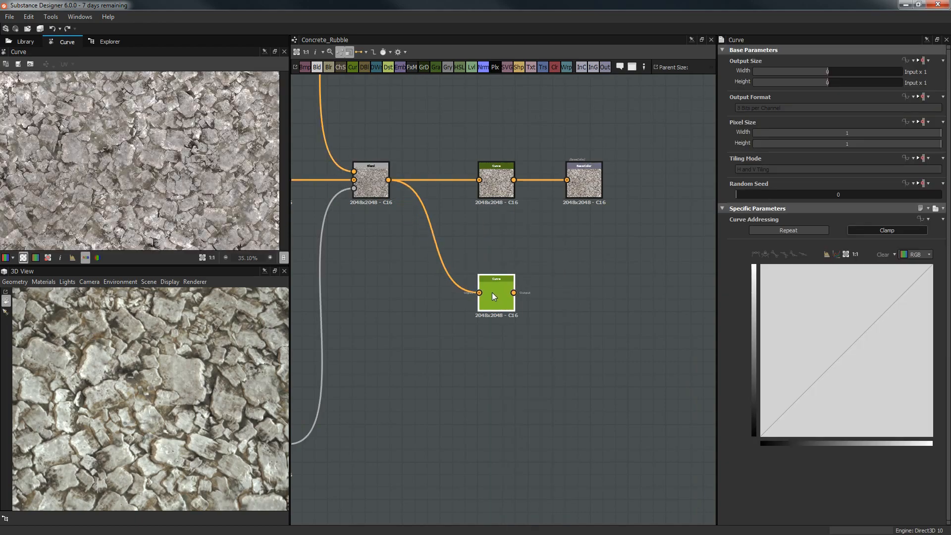
# Demonstrate bending the new Curve with two points and a broken tangent handle, and delete that node
pyautogui.click(841, 356)
pyautogui.moveTo(841, 356)
pyautogui.mouseDown()
pyautogui.moveTo(857, 385)
pyautogui.moveTo(837, 376)
pyautogui.moveTo(848, 355)
pyautogui.moveTo(837, 349)
pyautogui.mouseUp()
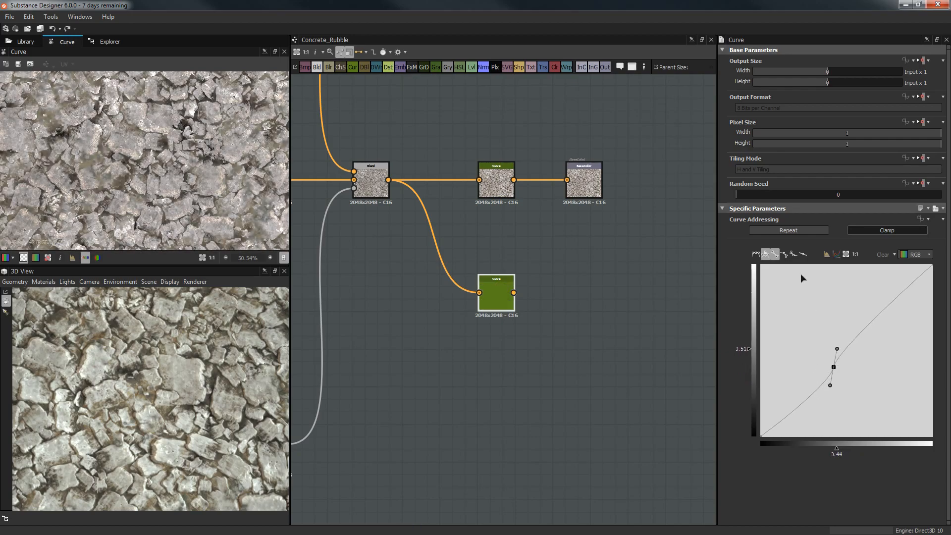
pyautogui.click(775, 255)
pyautogui.moveTo(831, 386); pyautogui.dragTo(861, 388)
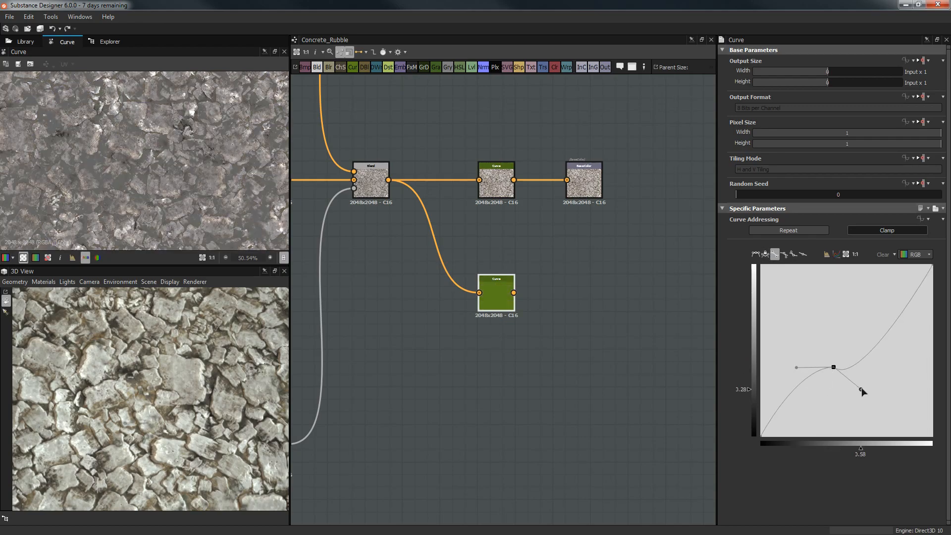
pyautogui.moveTo(891, 332); pyautogui.dragTo(866, 370)
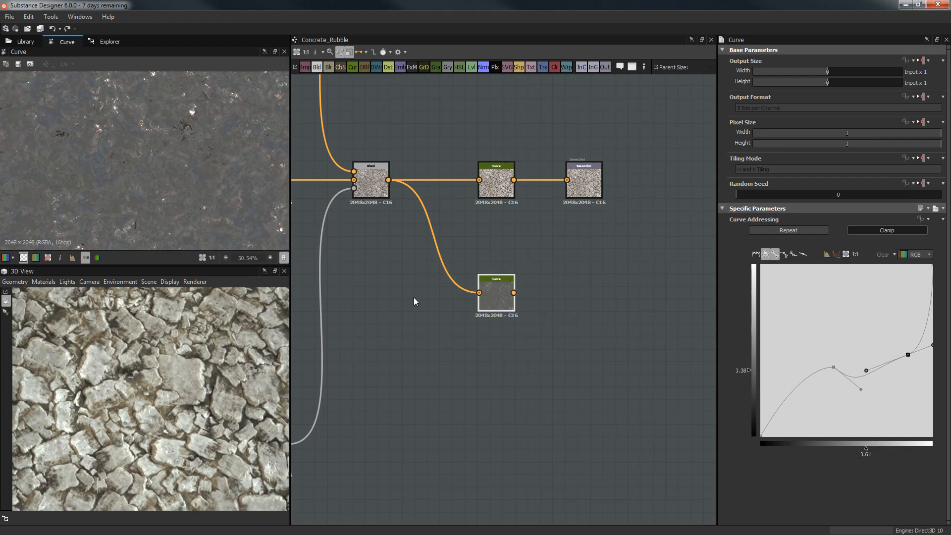
pyautogui.press('Delete')
pyautogui.moveTo(440, 319); pyautogui.dragTo(489, 281, button='middle')
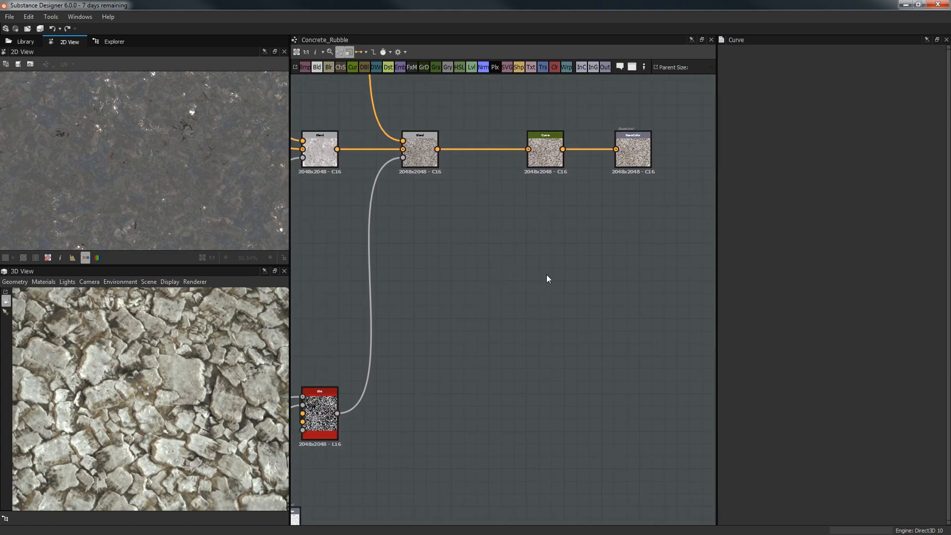
pyautogui.press('space')
pyautogui.write('g')
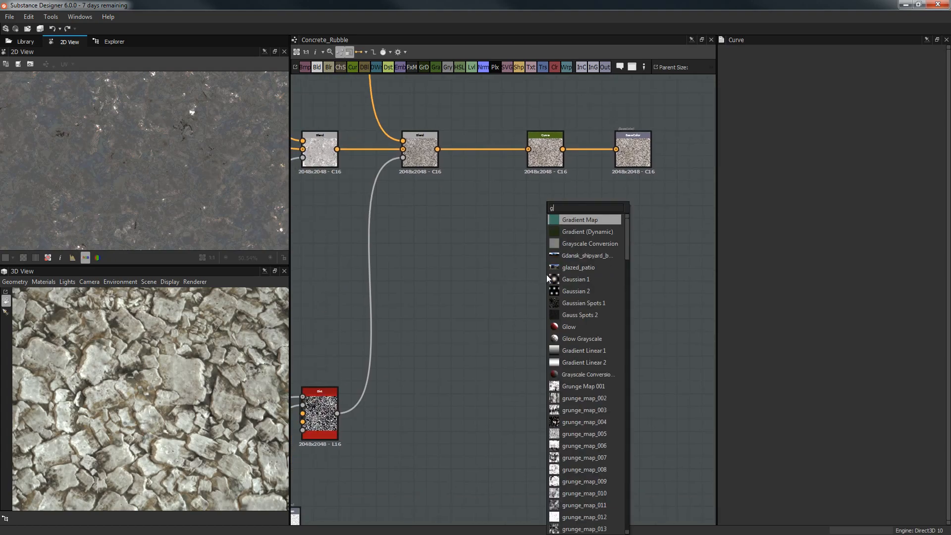
pyautogui.click(510, 249)
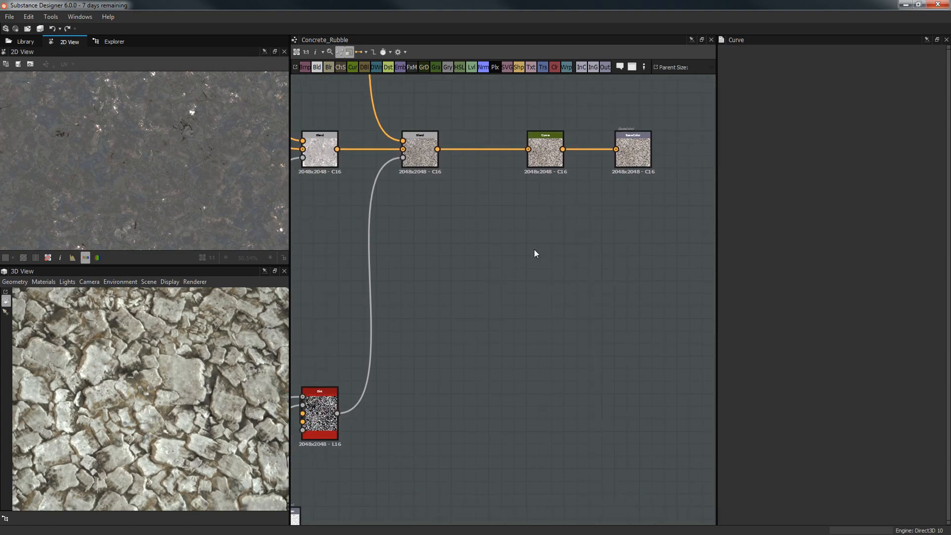
# Review the base color branch of the graph, and preview its Base Color output and final Curve node in 2D
pyautogui.scroll(-6, 484, 249)
pyautogui.moveTo(360, 188); pyautogui.dragTo(445, 171, button='middle')
pyautogui.scroll(6, 622, 251)
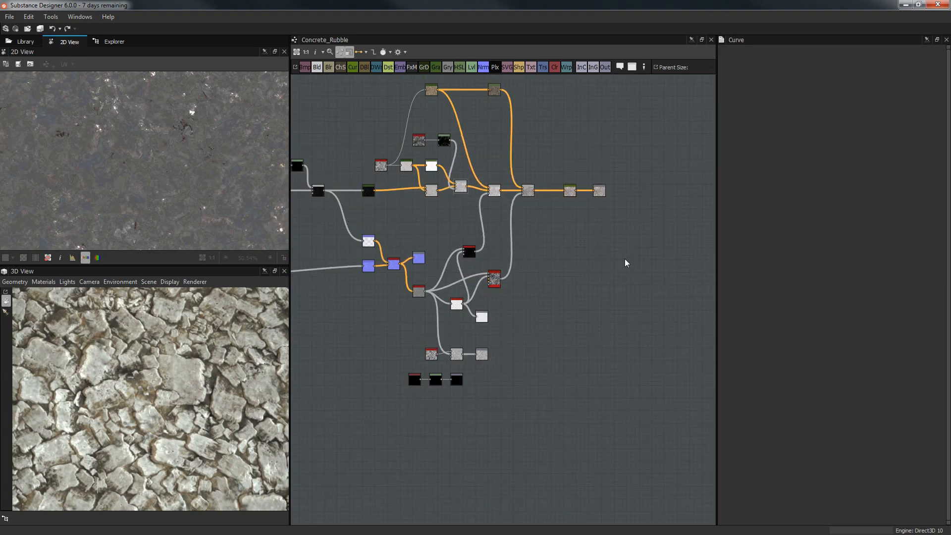
pyautogui.moveTo(593, 185); pyautogui.dragTo(578, 261, button='middle')
pyautogui.moveTo(471, 94); pyautogui.dragTo(503, 322)
pyautogui.click(548, 173)
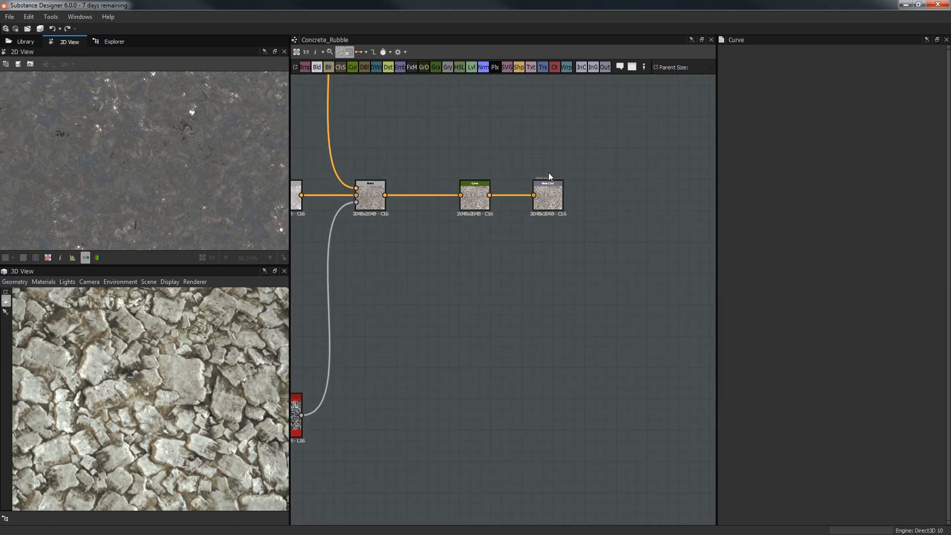
pyautogui.doubleClick(549, 184)
pyautogui.scroll(5, 501, 337)
pyautogui.moveTo(479, 316); pyautogui.dragTo(490, 297, button='middle')
pyautogui.doubleClick(485, 117)
pyautogui.scroll(-3, 510, 316)
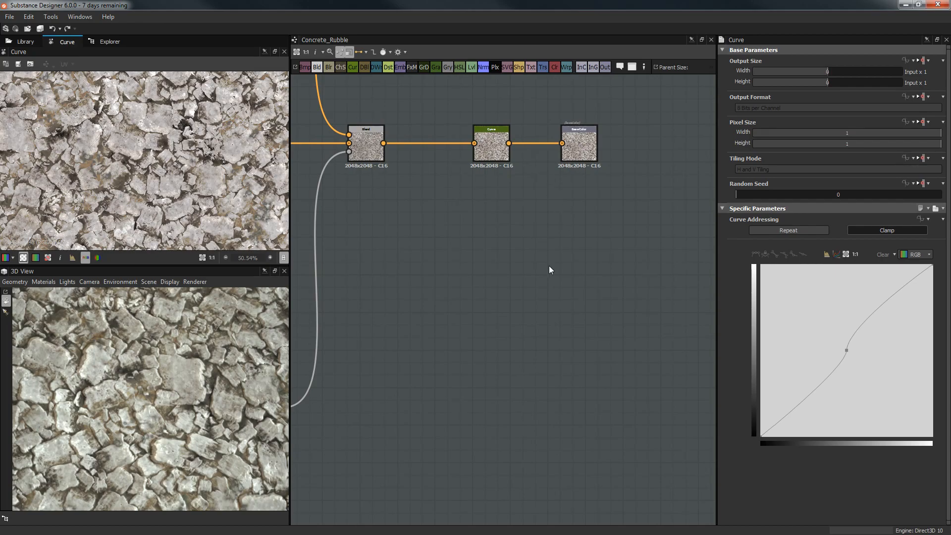
# Add a Shape node in an empty area of the graph below the base color chain
pyautogui.moveTo(584, 284); pyautogui.dragTo(556, 228, button='middle')
pyautogui.scroll(1, 479, 295)
pyautogui.press('space')
pyautogui.write('sh')
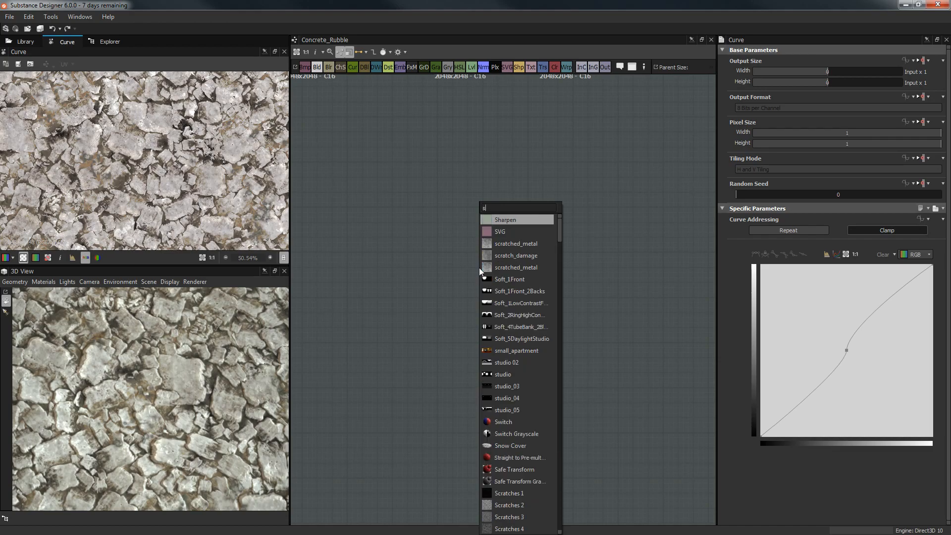
pyautogui.press('Down')
pyautogui.press('Down')
pyautogui.press('Return')
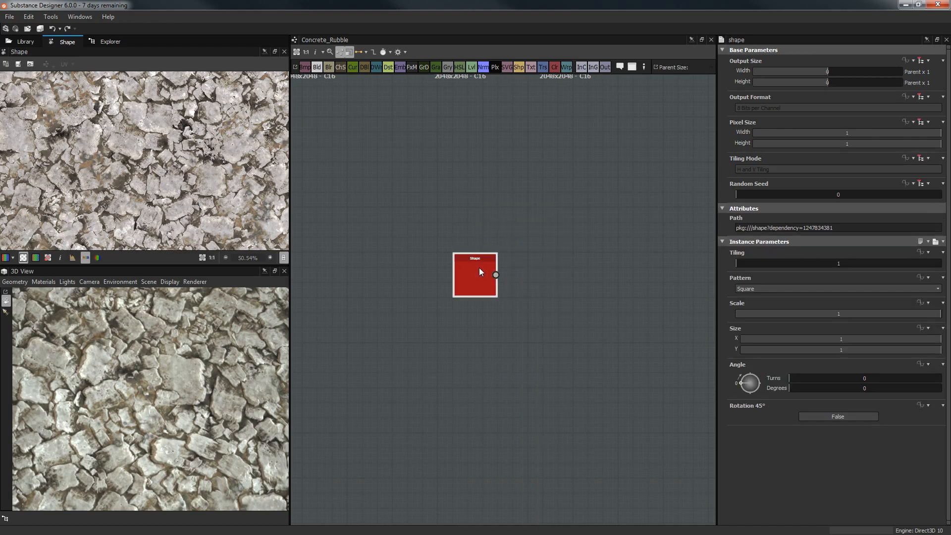
# Set the Shape node's pattern to Paraboloid, reposition the node and view the whole shape in 2D
pyautogui.click(778, 289)
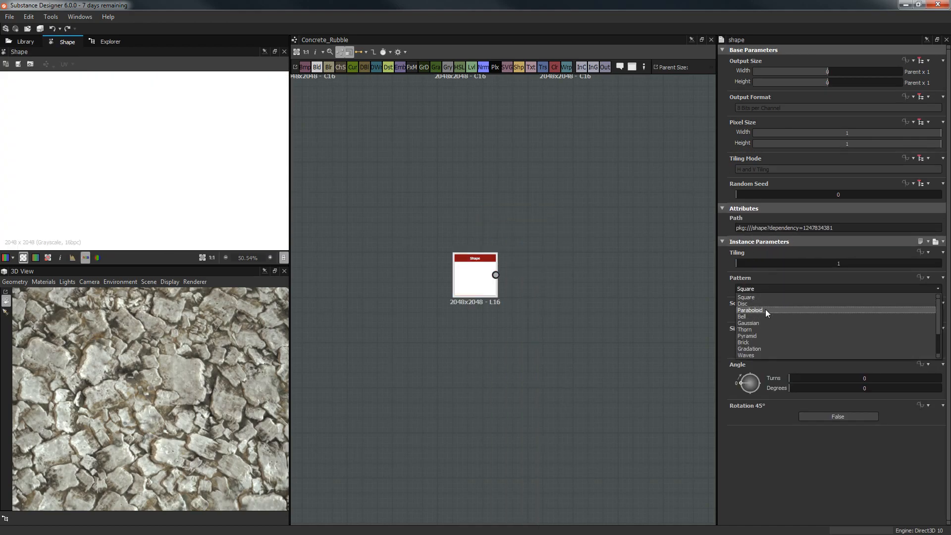
pyautogui.click(766, 310)
pyautogui.moveTo(478, 275); pyautogui.dragTo(441, 212)
pyautogui.scroll(-6, 175, 147)
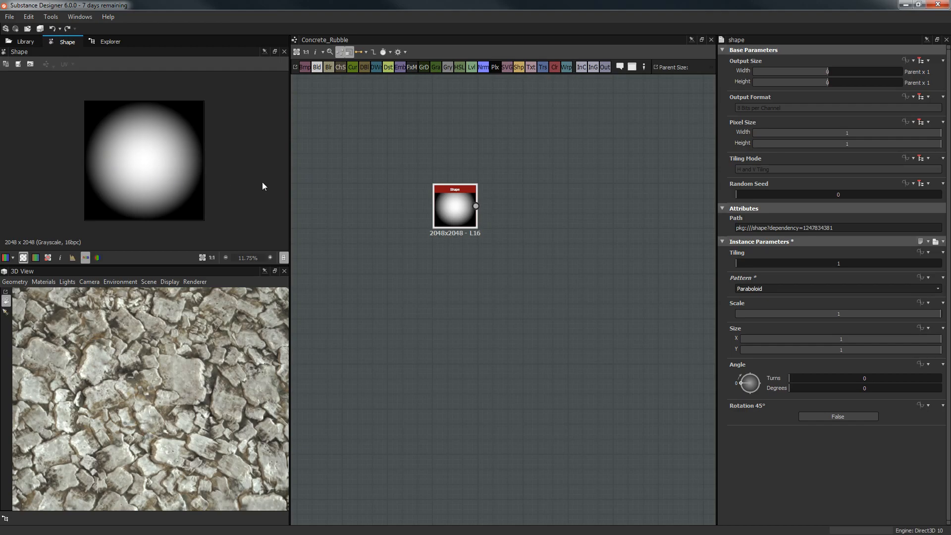
# Add a Curve node fed by the Shape node's output
pyautogui.moveTo(586, 169); pyautogui.dragTo(561, 178, button='middle')
pyautogui.scroll(2, 498, 197)
pyautogui.moveTo(499, 198); pyautogui.dragTo(505, 216, button='middle')
pyautogui.scroll(-1, 506, 216)
pyautogui.press('space')
pyautogui.write('cur')
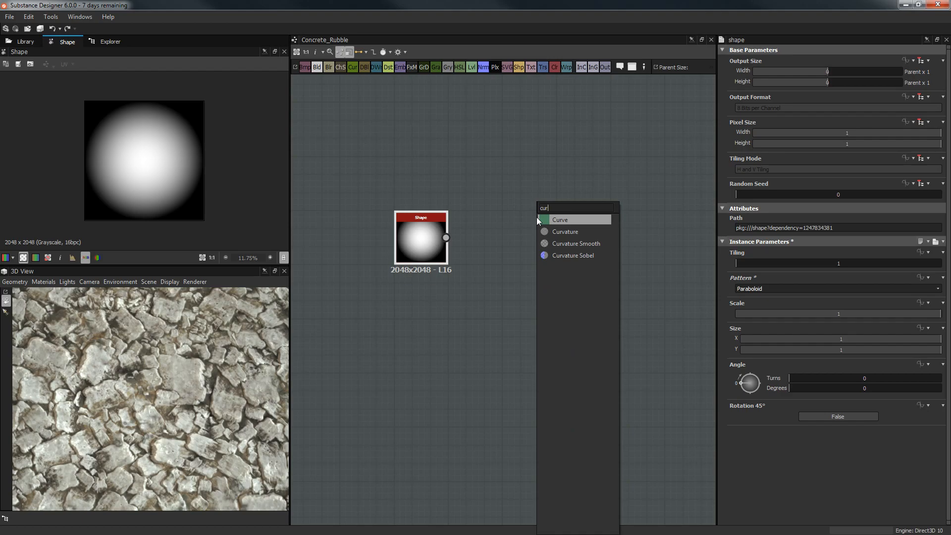
pyautogui.press('Return')
# Add two points to the curve, raising the first point's left tangent into a hump and turning the second point's tangents vertical at about 0.52, 0.49
pyautogui.click(822, 375)
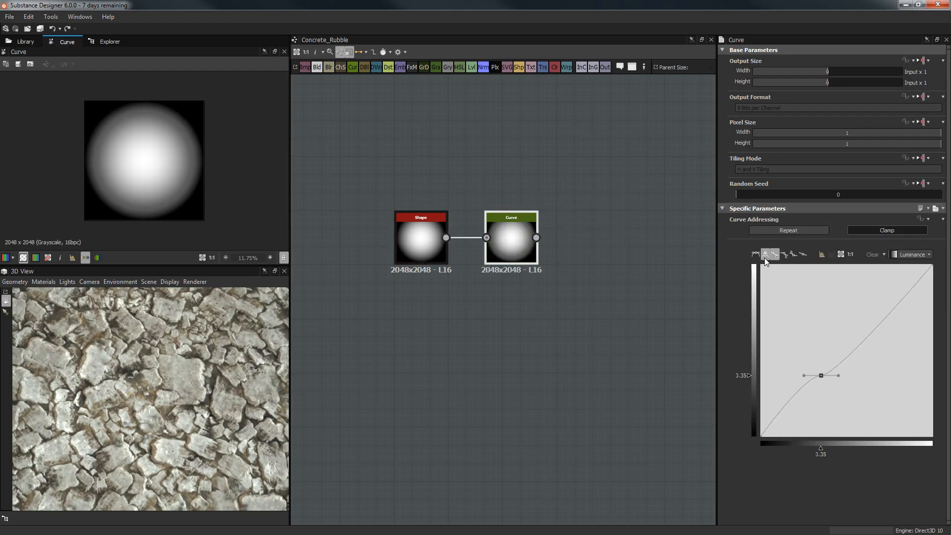
pyautogui.moveTo(822, 376); pyautogui.dragTo(777, 317)
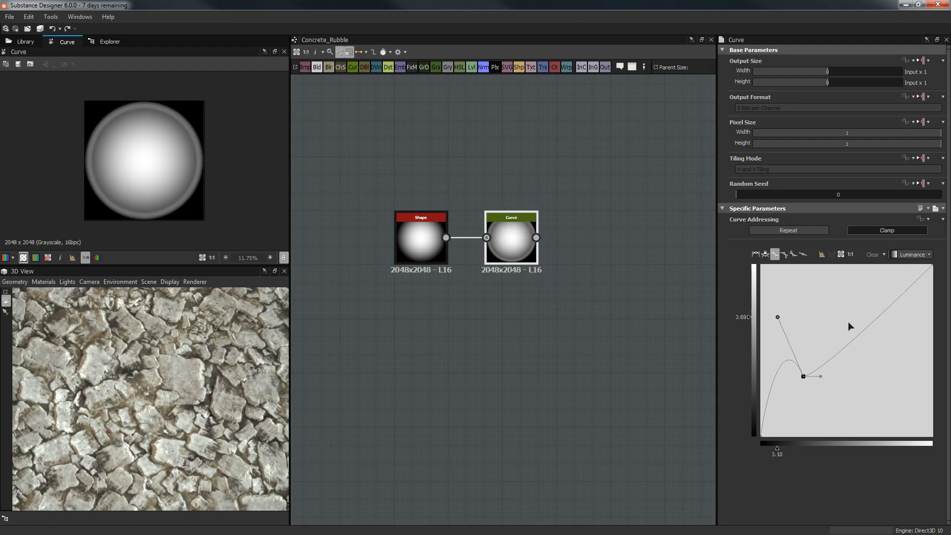
pyautogui.click(866, 325)
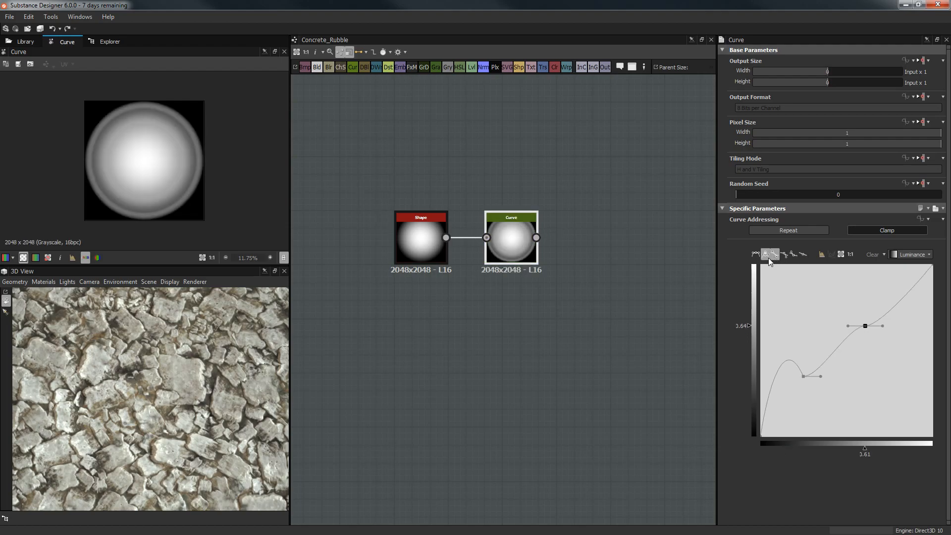
pyautogui.moveTo(843, 322); pyautogui.dragTo(850, 352)
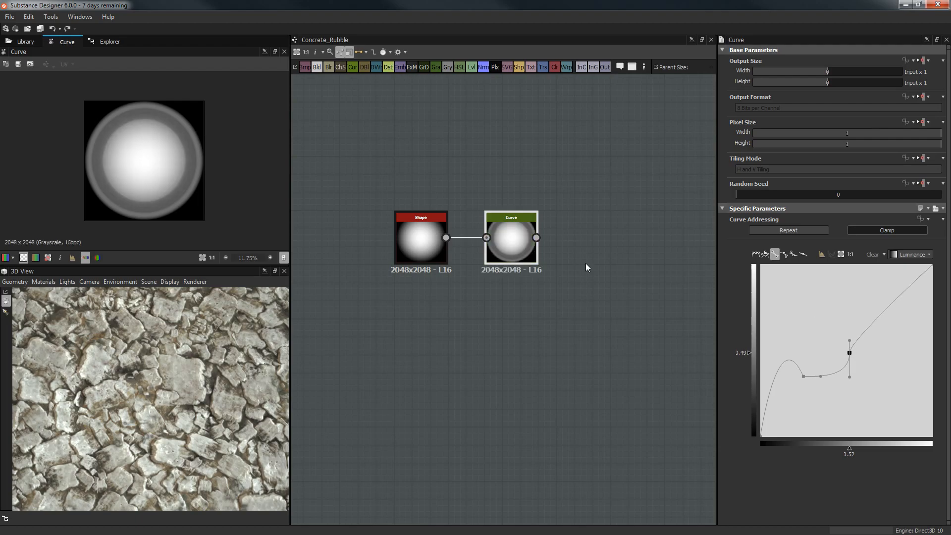
# Add a third curve point at about 0.63, 0.61 and break its tangents, pointing the left handle upward and the right one outward
pyautogui.click(878, 318)
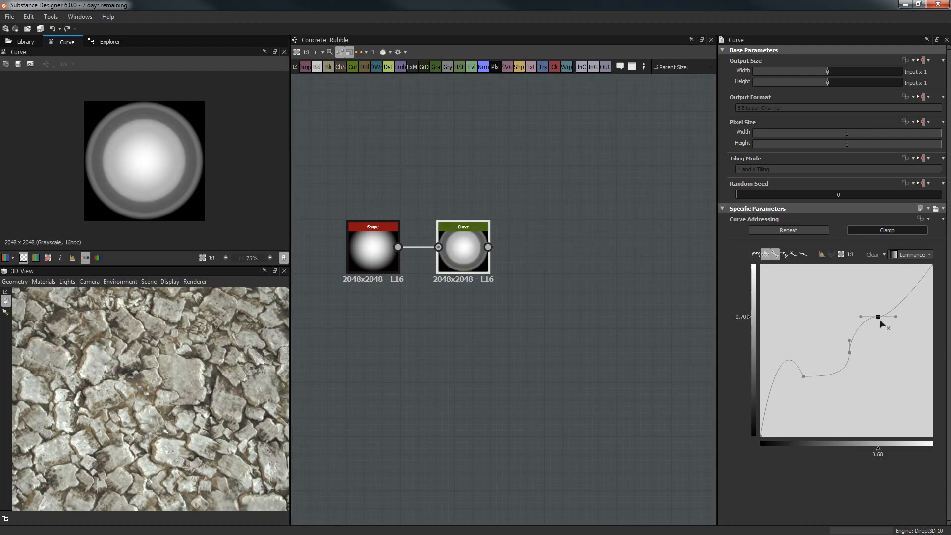
pyautogui.moveTo(871, 331); pyautogui.dragTo(860, 332)
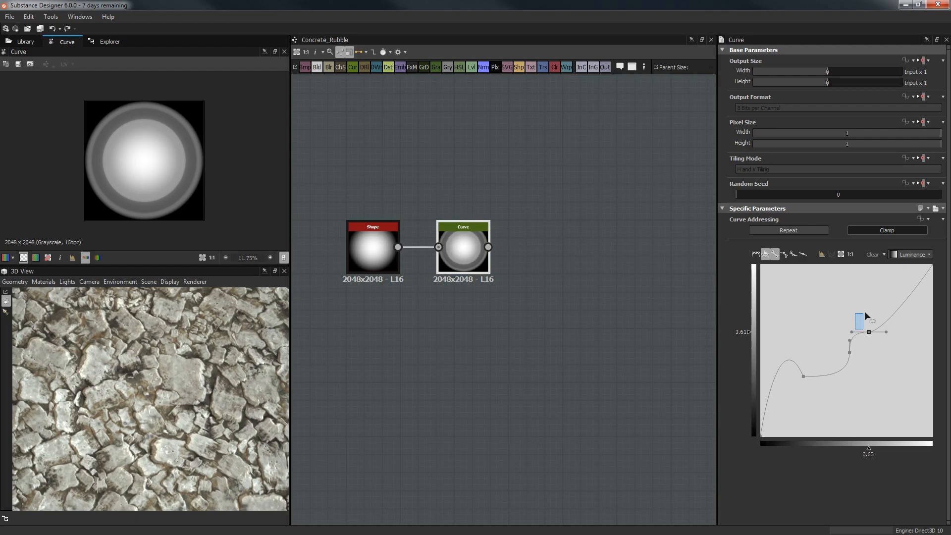
pyautogui.moveTo(852, 332); pyautogui.dragTo(866, 308)
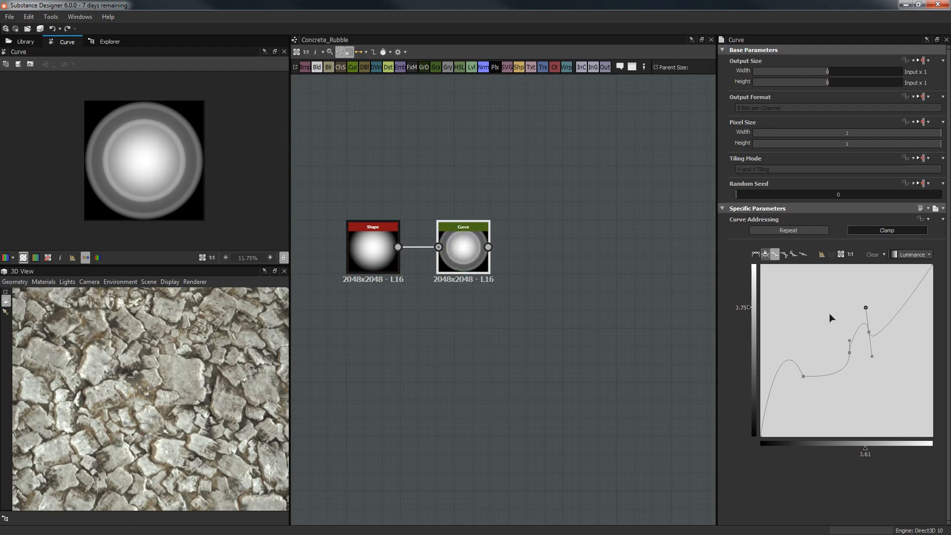
pyautogui.moveTo(872, 355); pyautogui.dragTo(893, 326)
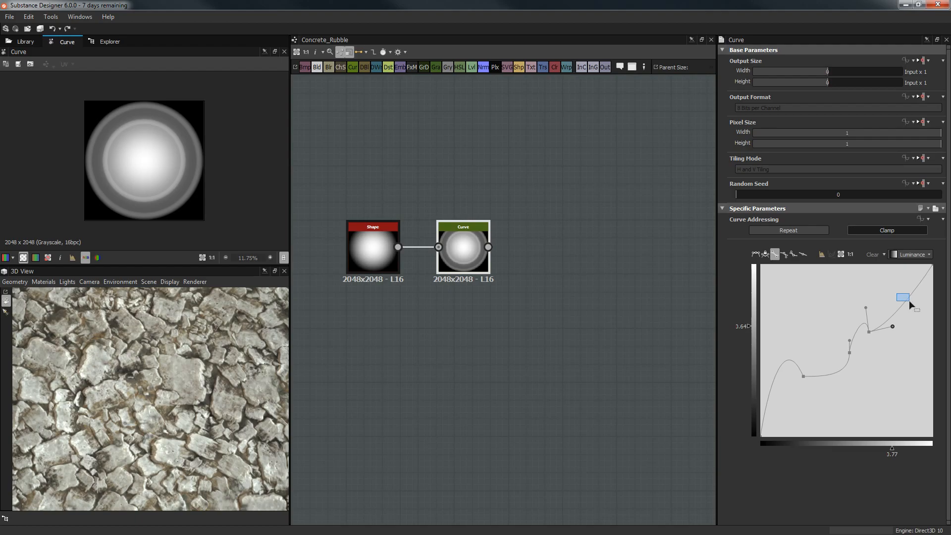
# Add a fourth curve point near the white end, pull it down to a dark value at about 0.90 and swing its left tangent outward
pyautogui.moveTo(908, 300); pyautogui.dragTo(917, 379)
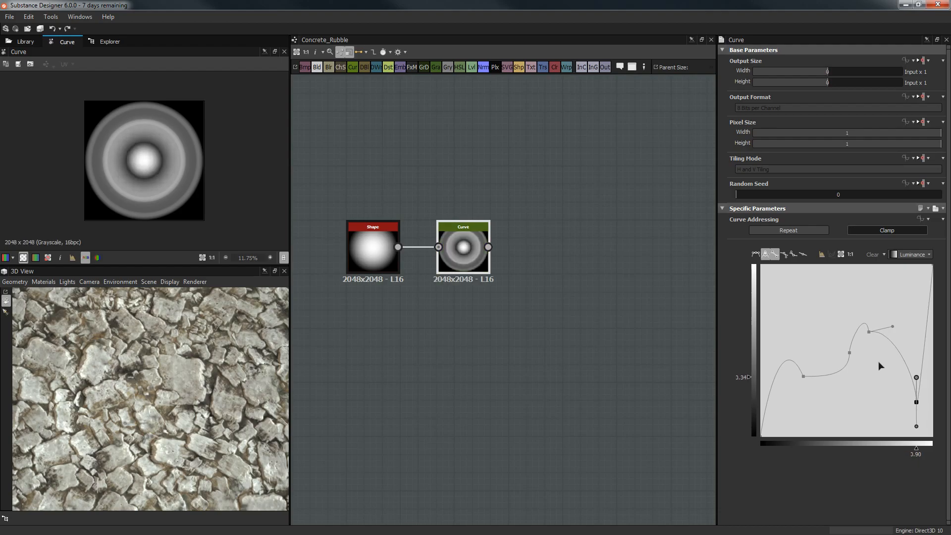
pyautogui.moveTo(917, 426); pyautogui.dragTo(882, 411)
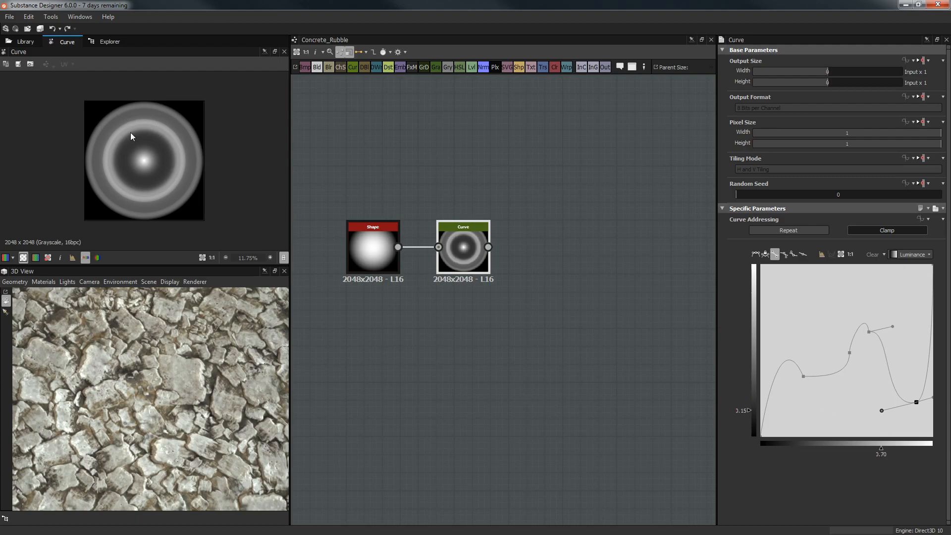
pyautogui.scroll(4, 165, 144)
pyautogui.scroll(-3, 171, 166)
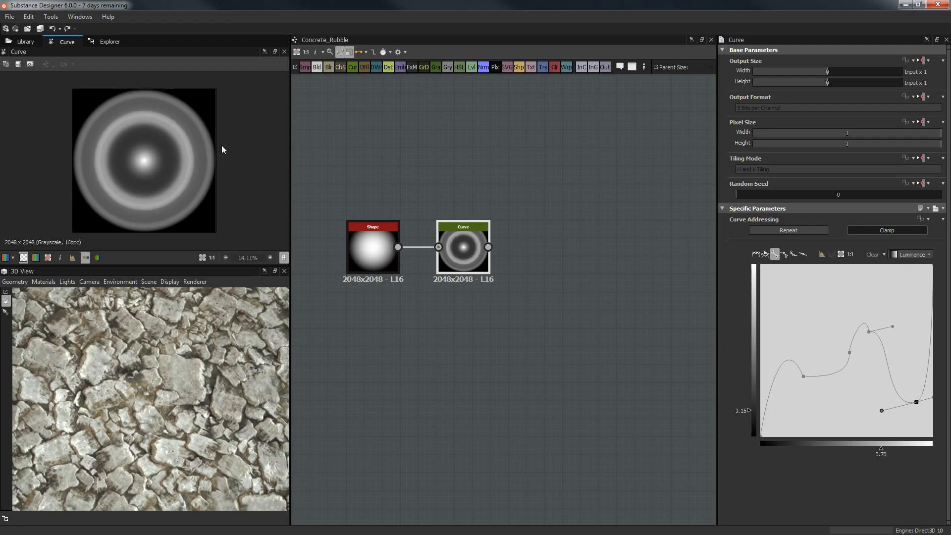
pyautogui.scroll(1, 174, 109)
# Move the Shape node farther from the Curve node and add a Gradient Map node below the Curve, fed by the Shape
pyautogui.moveTo(505, 189); pyautogui.dragTo(406, 198, button='middle')
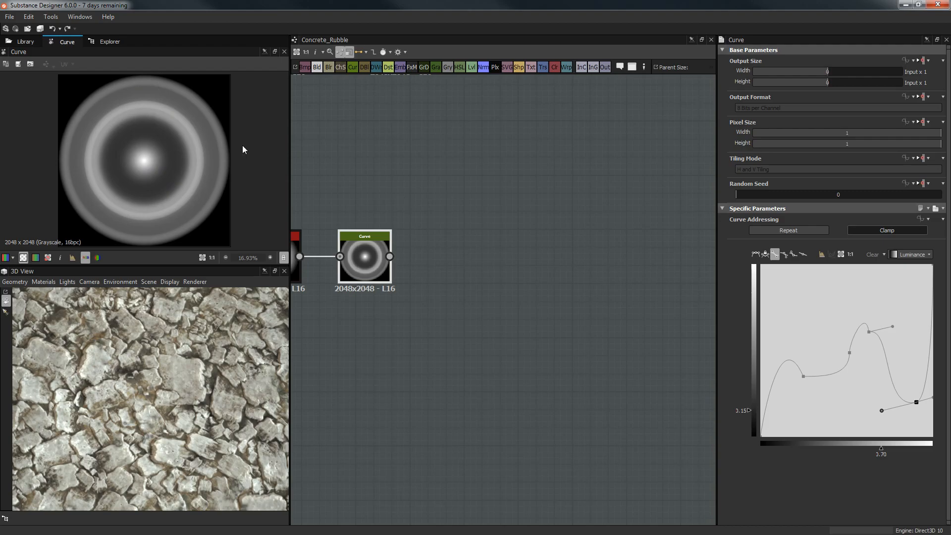
pyautogui.moveTo(498, 253); pyautogui.dragTo(607, 201, button='middle')
pyautogui.moveTo(397, 297); pyautogui.dragTo(437, 253, button='middle')
pyautogui.moveTo(423, 173); pyautogui.dragTo(362, 169)
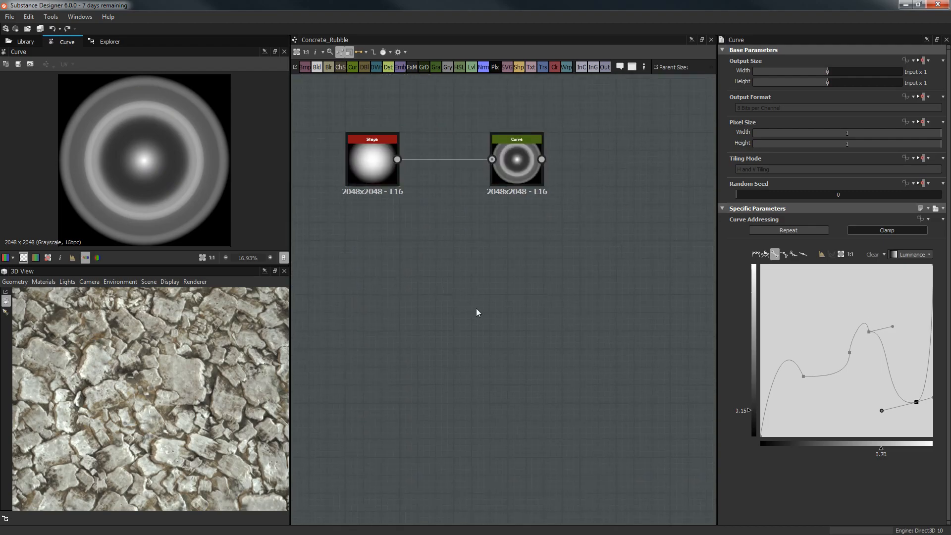
pyautogui.press('space')
pyautogui.write('gr')
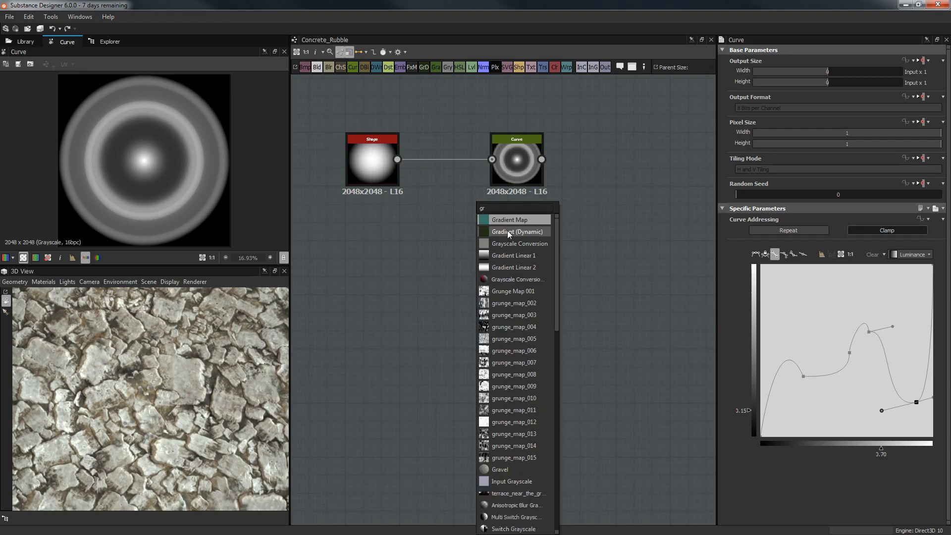
pyautogui.click(510, 222)
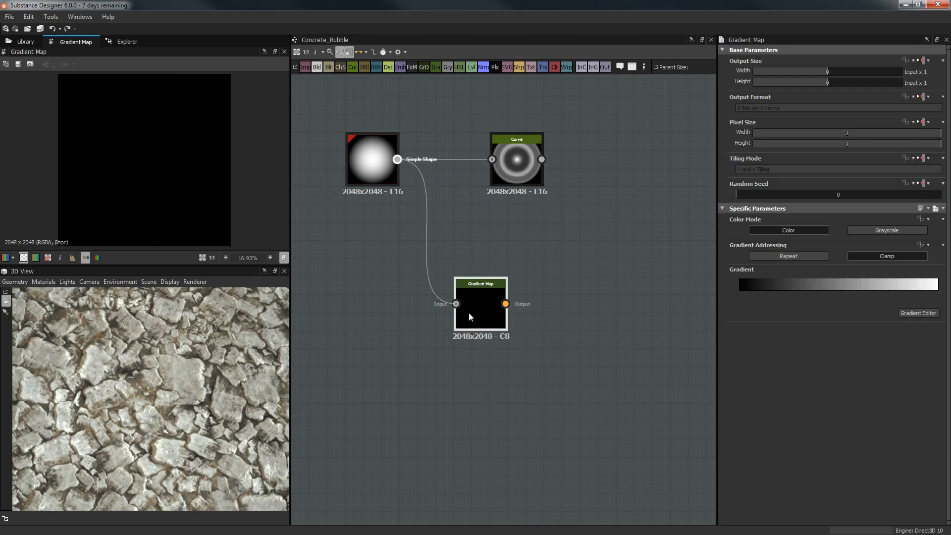
pyautogui.moveTo(482, 307); pyautogui.dragTo(537, 271)
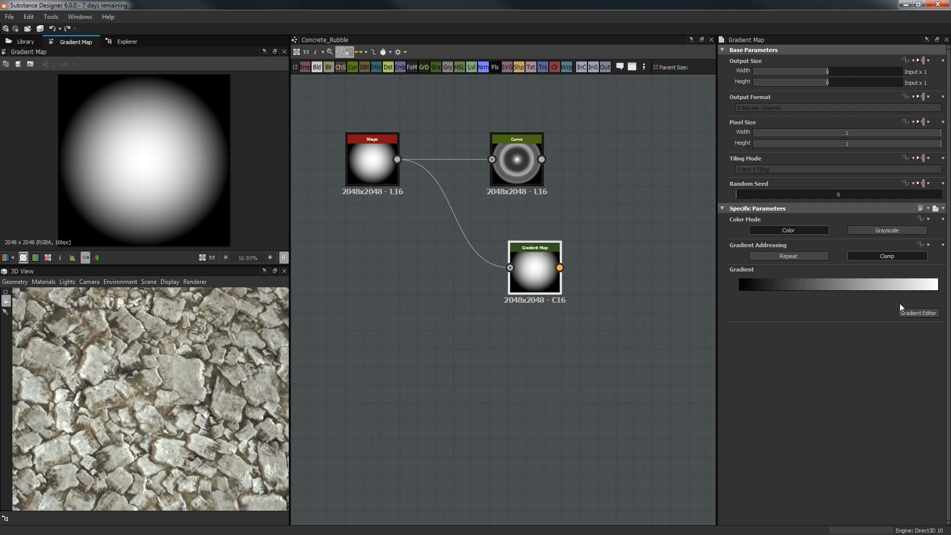
# Edit the Gradient Map's gradient with a white key at the start, a dark key just after it and a mid-grey key about a third along
pyautogui.click(908, 311)
pyautogui.moveTo(504, 210); pyautogui.dragTo(499, 292)
pyautogui.click(378, 308)
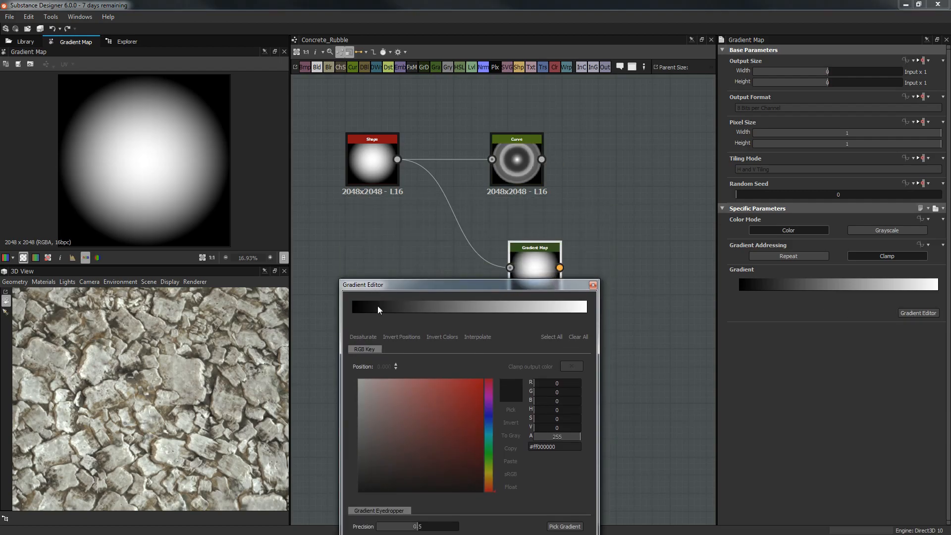
pyautogui.moveTo(586, 315); pyautogui.dragTo(370, 312)
pyautogui.click(363, 311)
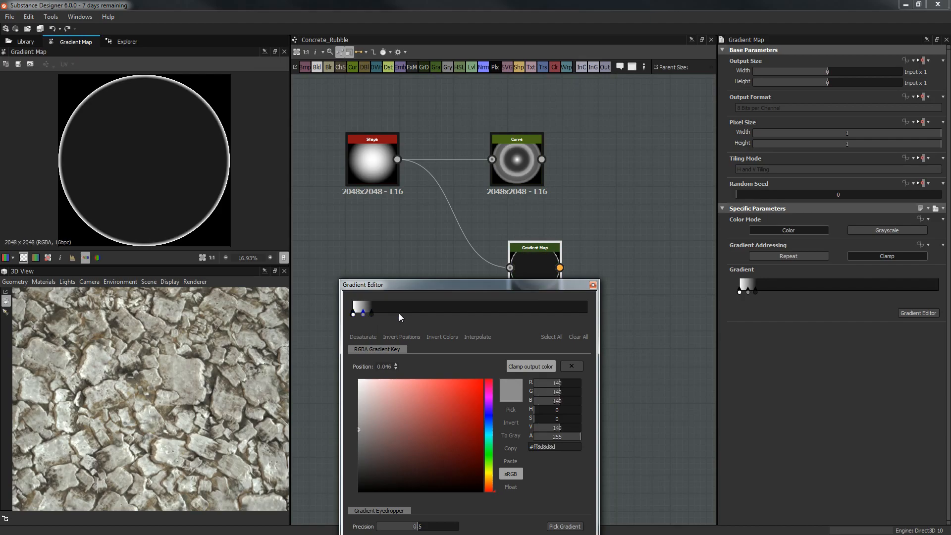
pyautogui.moveTo(363, 316); pyautogui.dragTo(431, 316)
# Add a black gradient key positioned at 0.418, and move the Curve node directly above the Gradient Map node
pyautogui.click(513, 312)
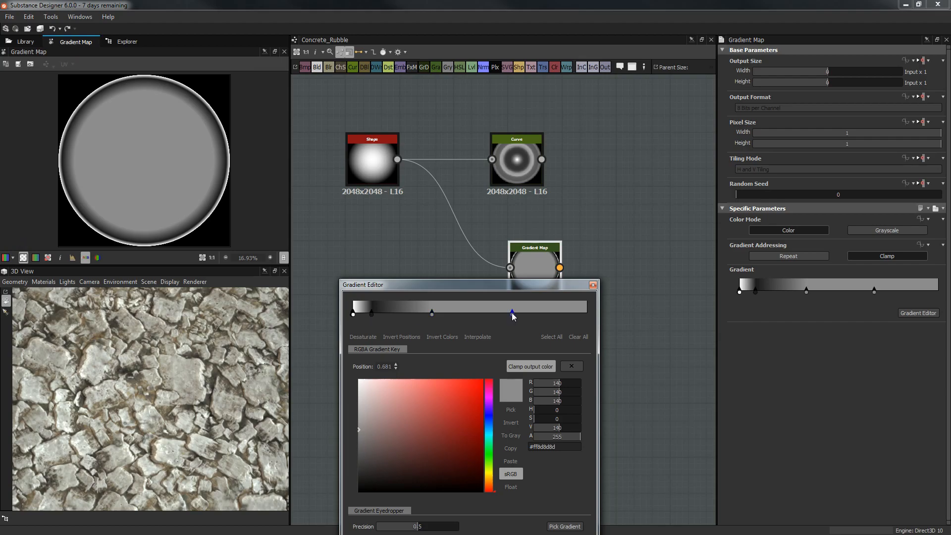
pyautogui.moveTo(360, 473); pyautogui.dragTo(360, 492)
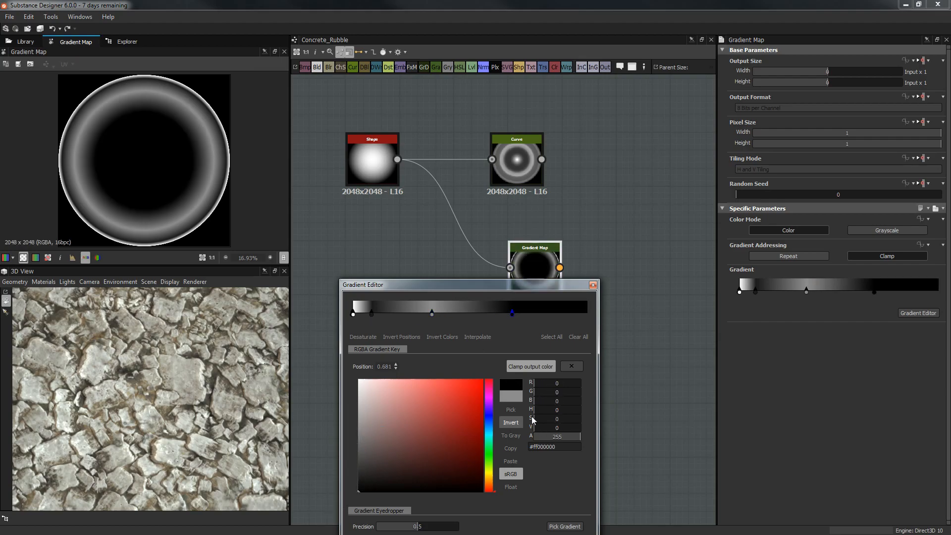
pyautogui.moveTo(512, 315); pyautogui.dragTo(451, 325)
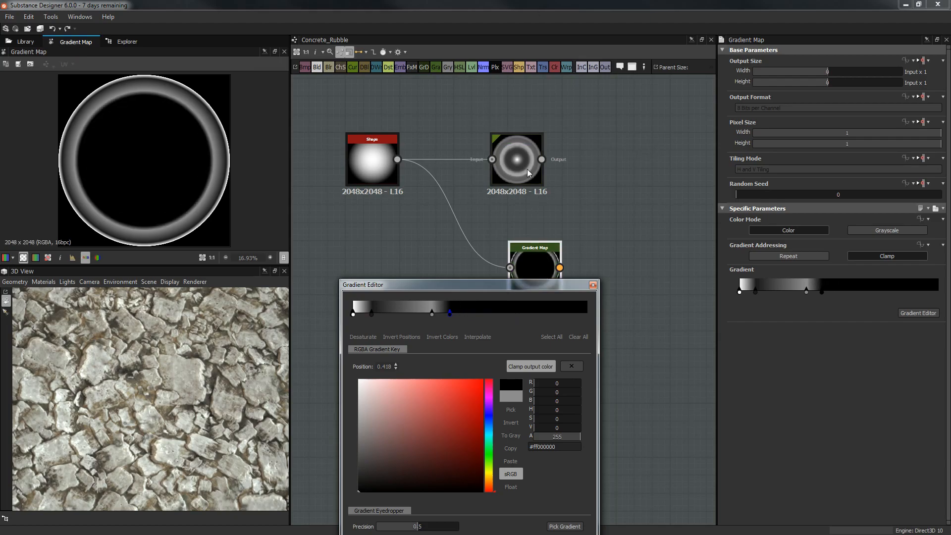
pyautogui.moveTo(525, 172); pyautogui.dragTo(544, 173)
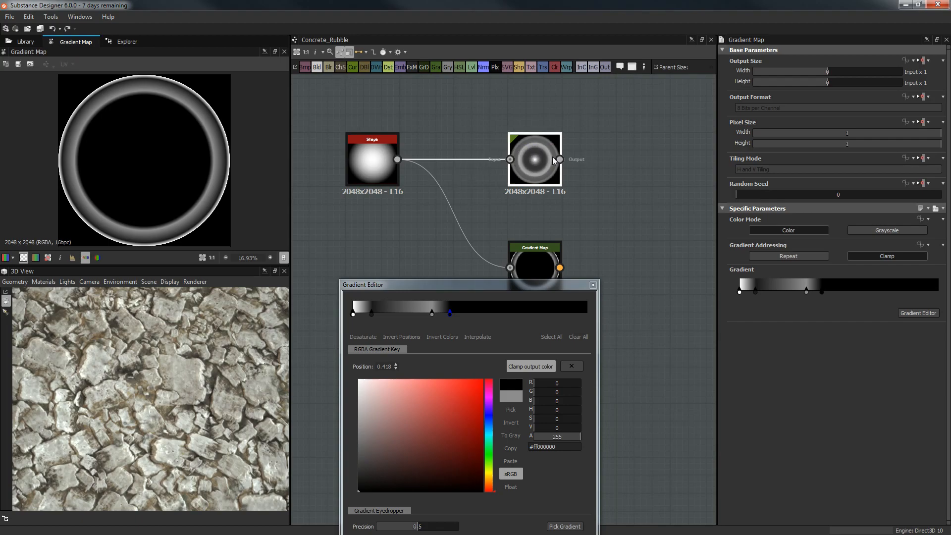
# Add a dark grey #454545 gradient key at 0.181, shift it and the two keys after it slightly toward the start, and close the gradient editor
pyautogui.click(394, 313)
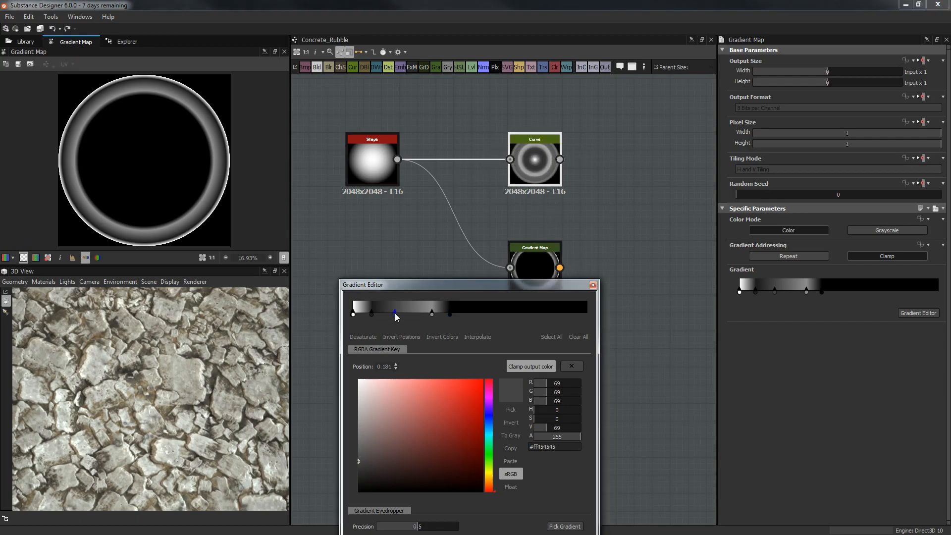
pyautogui.moveTo(513, 325); pyautogui.dragTo(515, 326)
pyautogui.moveTo(400, 316)
pyautogui.mouseDown()
pyautogui.moveTo(415, 323)
pyautogui.moveTo(396, 322)
pyautogui.mouseUp()
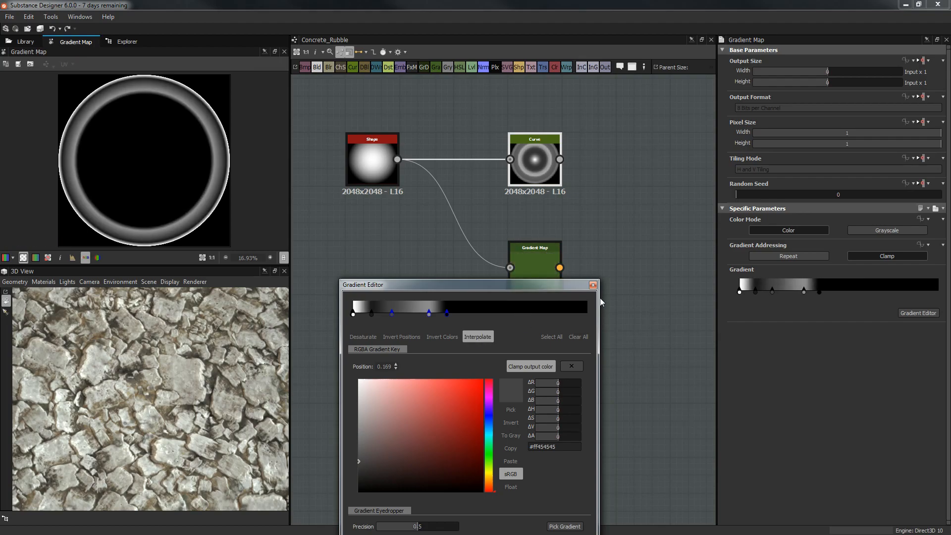
pyautogui.click(593, 285)
# Add a Normal node fed by the Curve node and align it in the same row
pyautogui.scroll(-3, 611, 203)
pyautogui.moveTo(530, 205); pyautogui.dragTo(525, 226, button='middle')
pyautogui.moveTo(427, 142); pyautogui.dragTo(623, 317)
pyautogui.moveTo(590, 299); pyautogui.dragTo(516, 363, button='middle')
pyautogui.click(575, 183)
pyautogui.moveTo(556, 226); pyautogui.dragTo(581, 146, button='middle')
pyautogui.press('space')
pyautogui.write('nor')
pyautogui.press('Return')
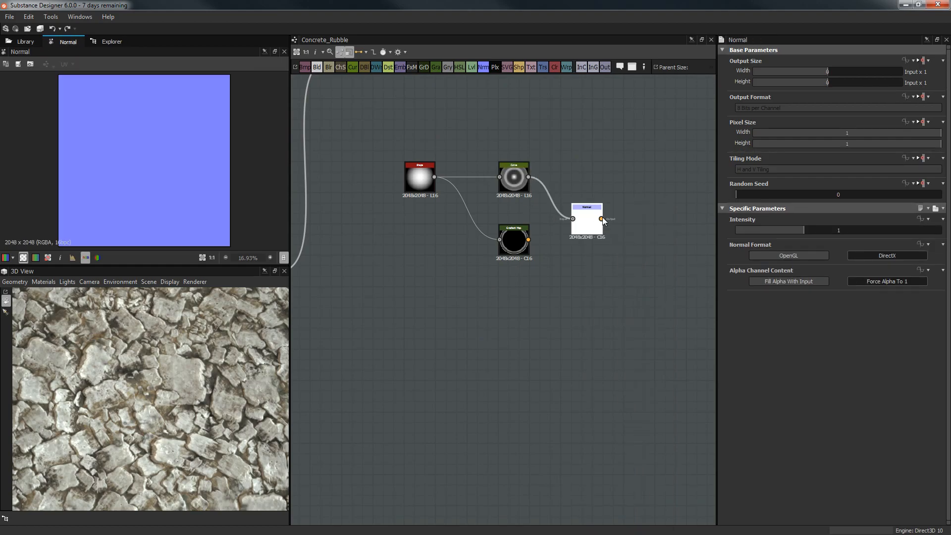
pyautogui.moveTo(602, 218); pyautogui.dragTo(620, 186)
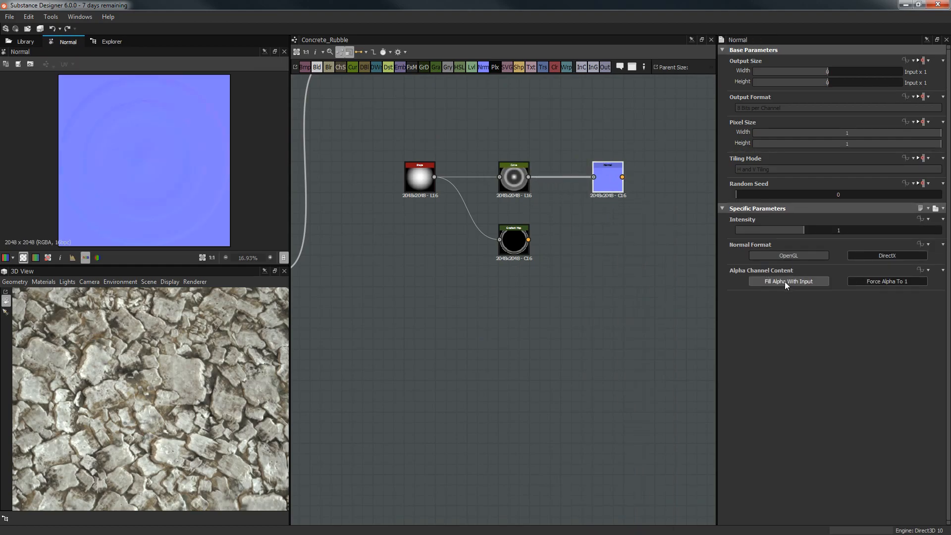
# Set the Normal node's Intensity to 20 and inspect its rings in the 2D view
pyautogui.moveTo(834, 230); pyautogui.dragTo(940, 231)
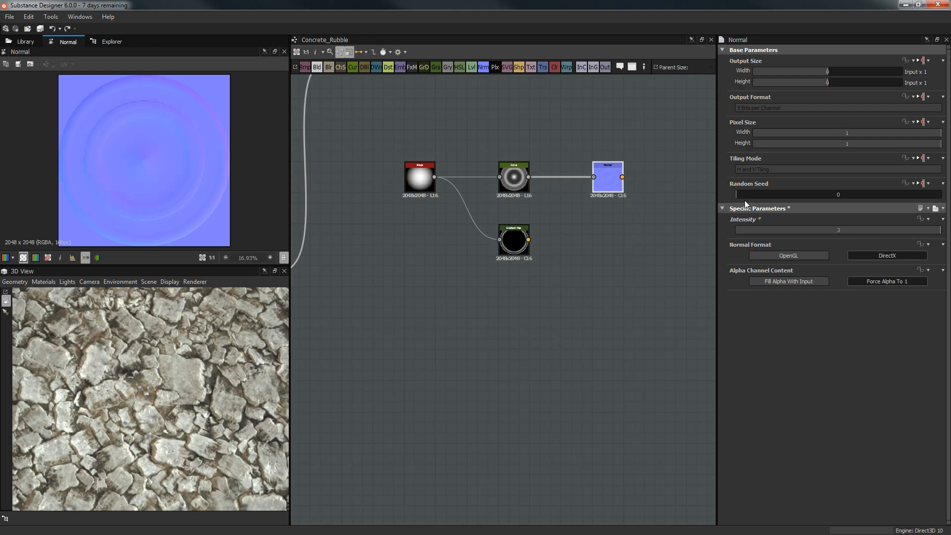
pyautogui.doubleClick(841, 231)
pyautogui.press('Return')
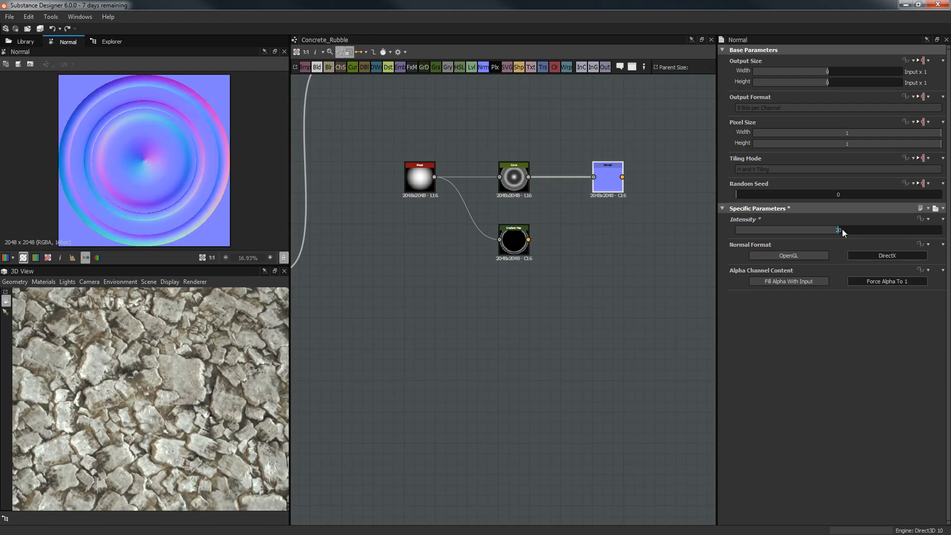
pyautogui.moveTo(518, 222); pyautogui.dragTo(483, 271, button='middle')
pyautogui.click(584, 166)
pyautogui.moveTo(445, 188); pyautogui.dragTo(488, 238, button='middle')
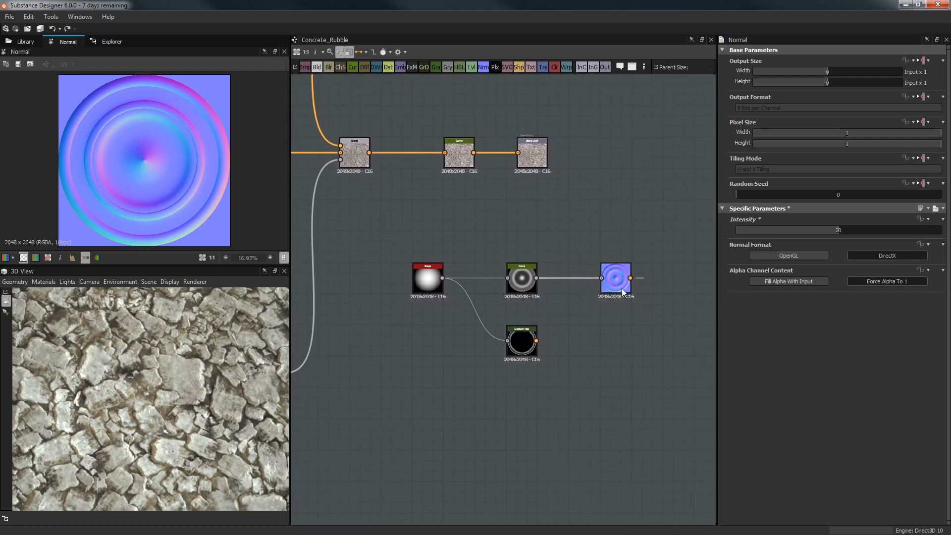
pyautogui.click(626, 286)
pyautogui.moveTo(625, 286); pyautogui.dragTo(611, 288, button='middle')
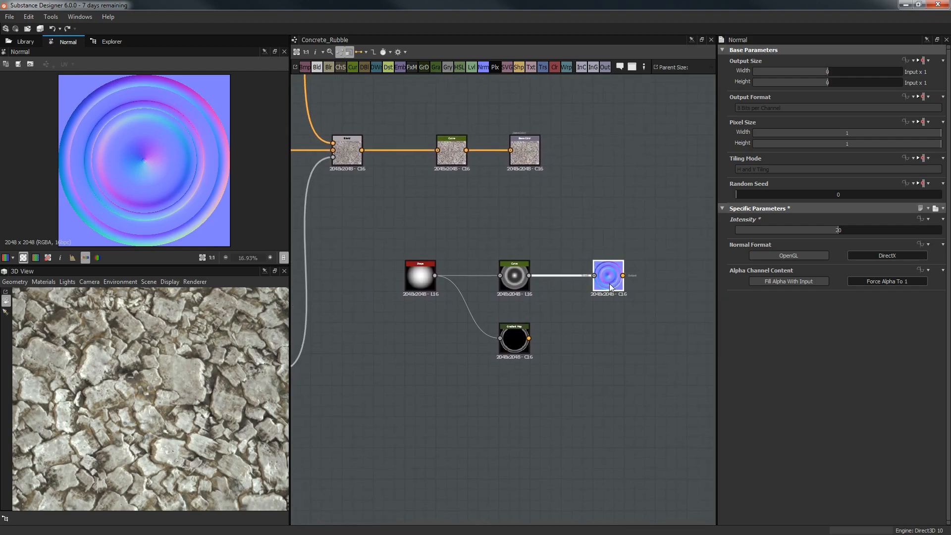
pyautogui.scroll(1, 129, 165)
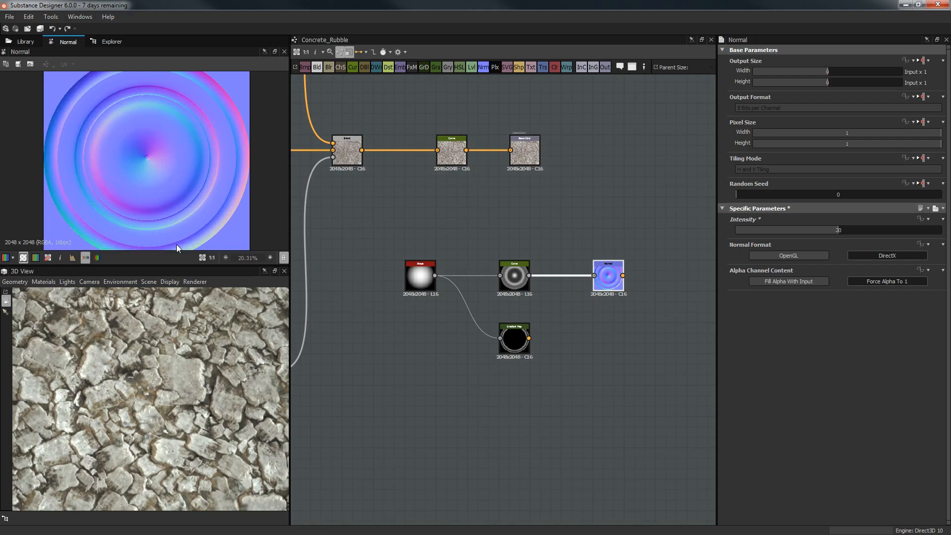
# Copy the Shape, Curve, Gradient Map and Normal nodes into a new graph based on the Physically Based (Metallic/Roughness) template
pyautogui.moveTo(179, 441)
pyautogui.mouseDown()
pyautogui.moveTo(157, 358)
pyautogui.moveTo(158, 381)
pyautogui.moveTo(177, 400)
pyautogui.moveTo(177, 429)
pyautogui.mouseUp()
pyautogui.click(425, 320)
pyautogui.moveTo(394, 271); pyautogui.dragTo(639, 378)
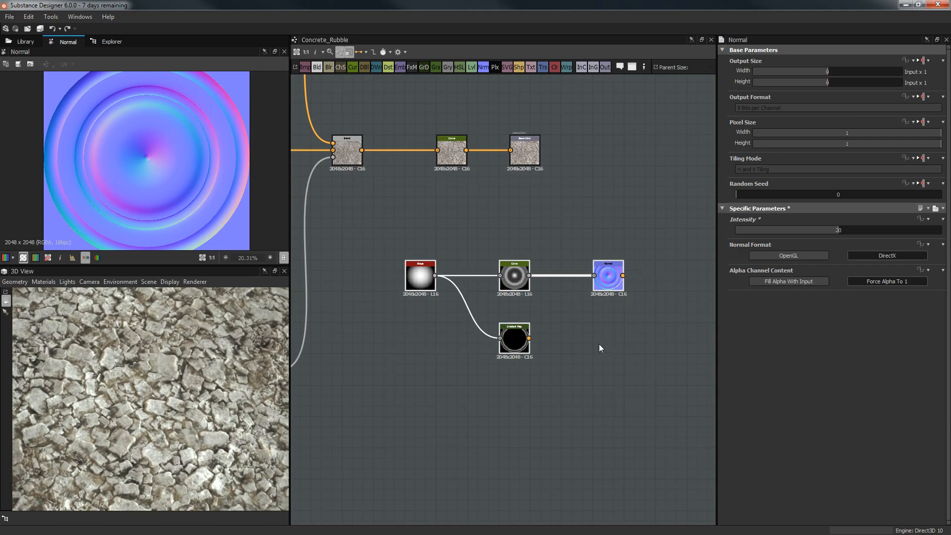
pyautogui.click(10, 16)
pyautogui.click(20, 38)
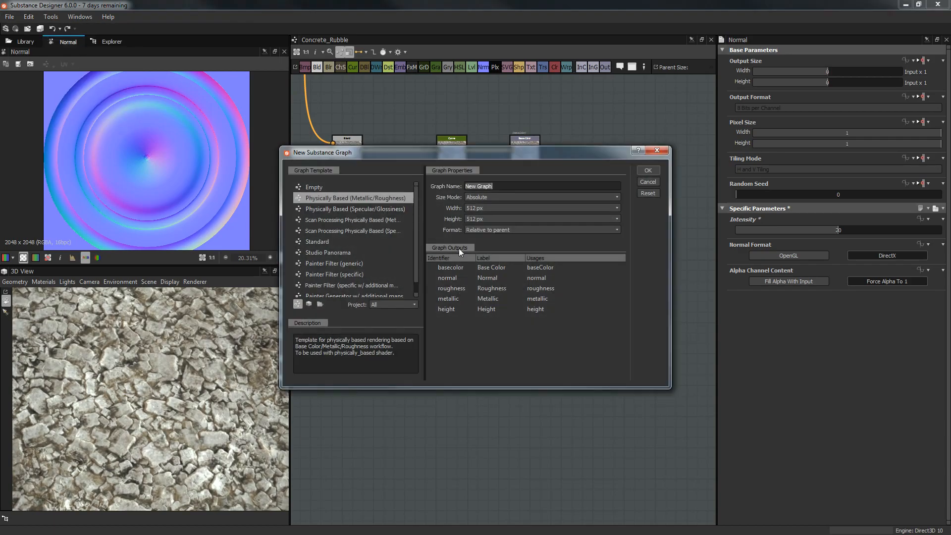
pyautogui.click(648, 171)
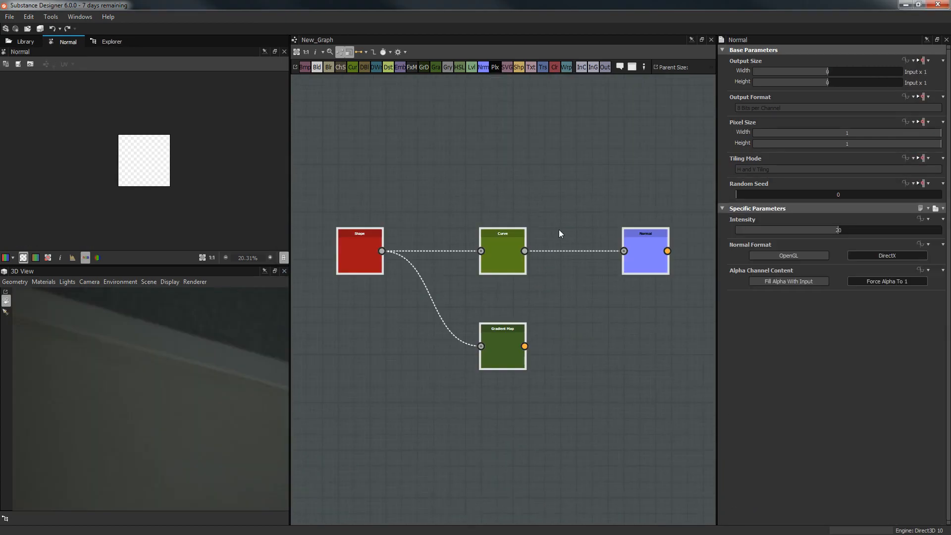
# Connect the Normal node to the graph's Normal output and bring the Height output next to the Gradient Map node
pyautogui.moveTo(350, 176); pyautogui.dragTo(619, 344)
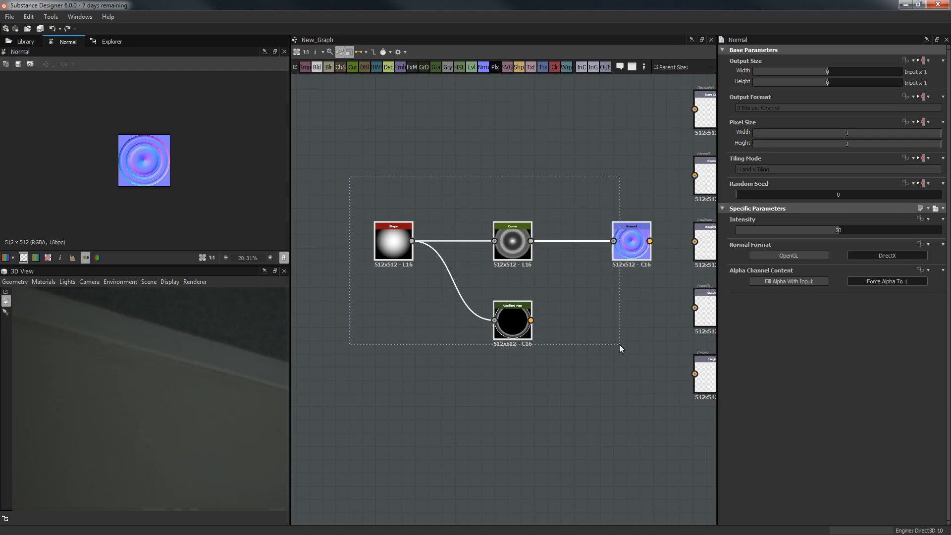
pyautogui.moveTo(619, 240); pyautogui.dragTo(695, 175)
pyautogui.click(536, 216)
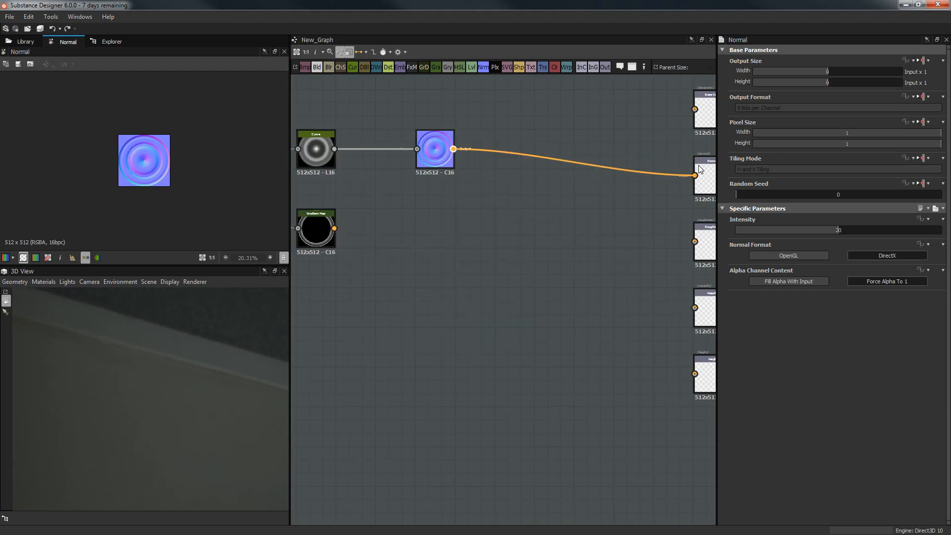
pyautogui.moveTo(626, 227); pyautogui.dragTo(546, 253, button='middle')
pyautogui.moveTo(637, 389); pyautogui.dragTo(432, 247)
pyautogui.moveTo(429, 272); pyautogui.dragTo(560, 275, button='middle')
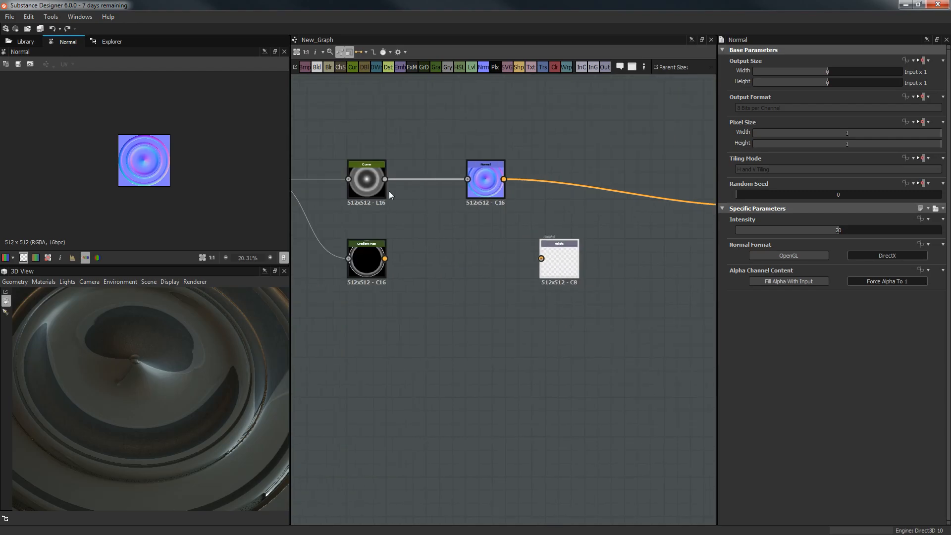
# Align the Height output with the Gradient Map's row and feed it from the Curve node
pyautogui.click(561, 260)
pyautogui.moveTo(560, 261); pyautogui.dragTo(513, 260)
pyautogui.scroll(-5, 233, 417)
pyautogui.moveTo(217, 448); pyautogui.dragTo(500, 322)
pyautogui.scroll(4, 198, 408)
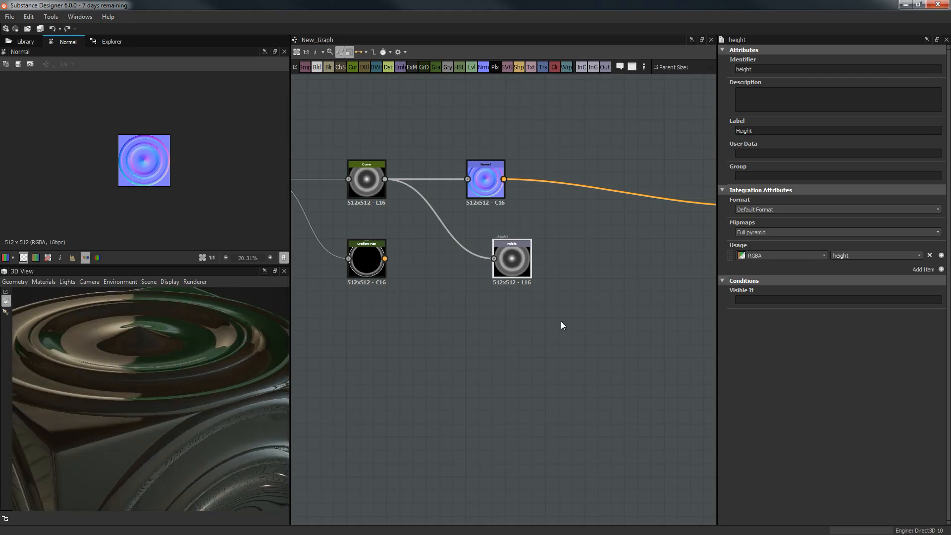
# Examine the relief of the Curve-driven rings in the 3D view from several angles
pyautogui.moveTo(501, 323); pyautogui.dragTo(395, 310, button='middle')
pyautogui.moveTo(171, 409); pyautogui.dragTo(240, 391)
pyautogui.moveTo(497, 235); pyautogui.dragTo(593, 238, button='middle')
pyautogui.scroll(1, 451, 254)
pyautogui.scroll(1, 451, 254)
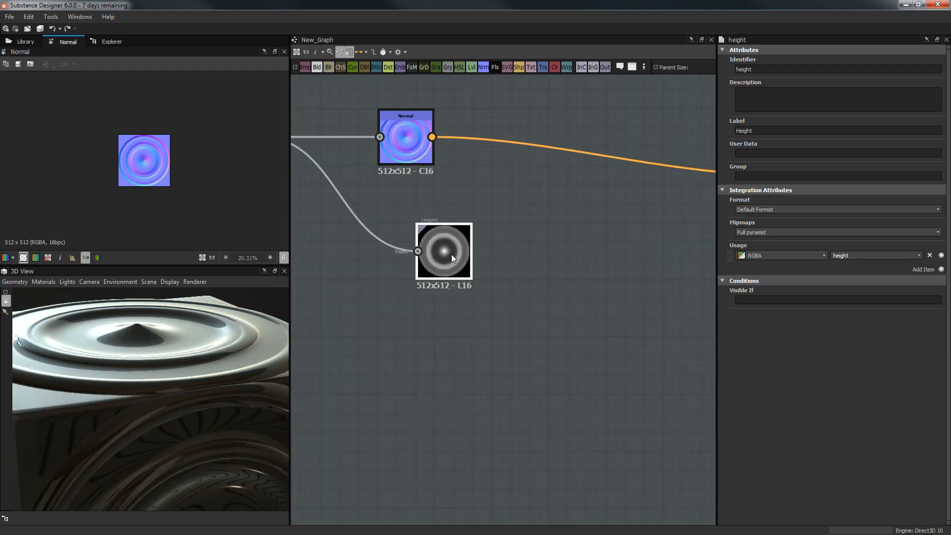
pyautogui.moveTo(105, 362); pyautogui.dragTo(110, 394)
pyautogui.moveTo(200, 403); pyautogui.dragTo(195, 387)
pyautogui.moveTo(468, 257); pyautogui.dragTo(594, 256, button='middle')
# Feed the Gradient Map into both the Height output and the Normal node and inspect its relief in 2D and 3D
pyautogui.moveTo(388, 251); pyautogui.dragTo(578, 256)
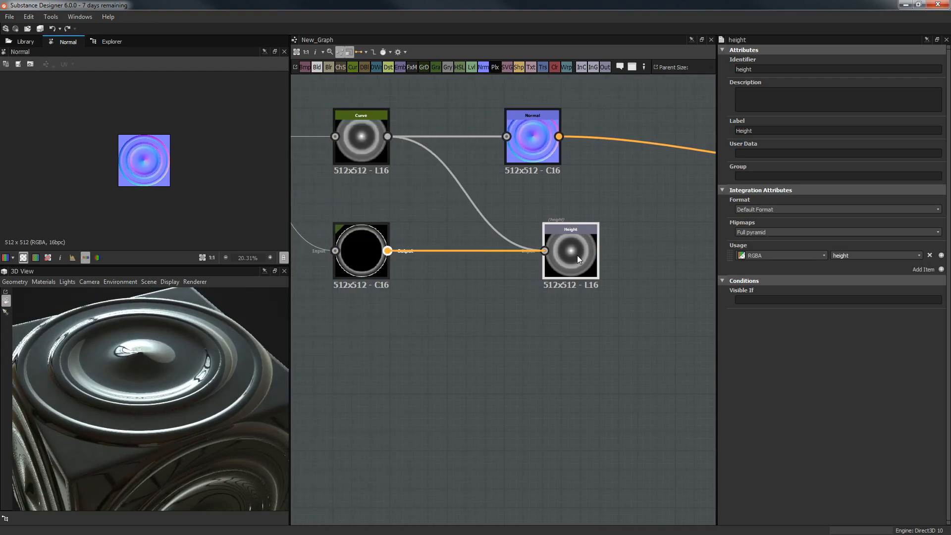
pyautogui.moveTo(387, 251); pyautogui.dragTo(506, 137)
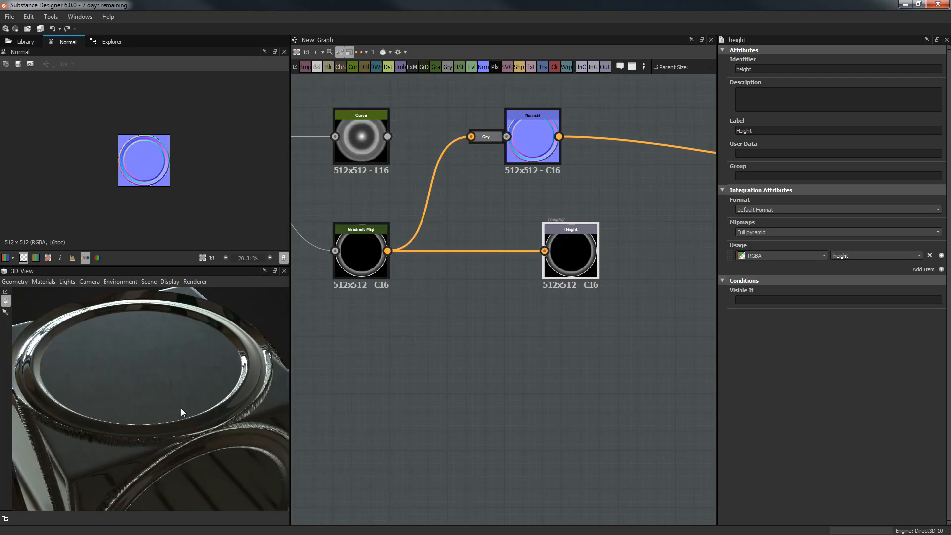
pyautogui.moveTo(190, 406); pyautogui.dragTo(309, 287)
pyautogui.doubleClick(345, 254)
pyautogui.moveTo(213, 399); pyautogui.dragTo(237, 456)
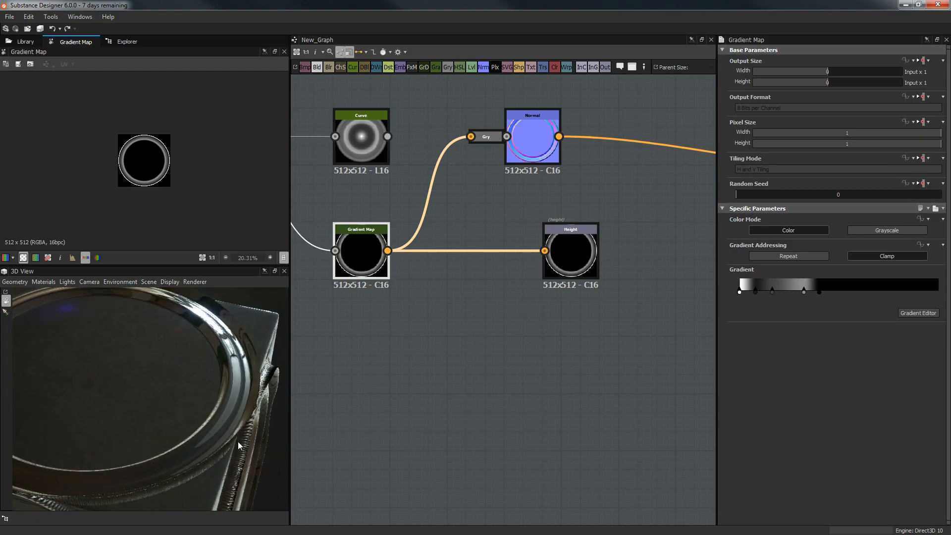
pyautogui.moveTo(253, 354); pyautogui.dragTo(220, 380)
pyautogui.moveTo(139, 387); pyautogui.dragTo(167, 460)
# Reconnect the Curve node to the Normal node without extra conversion nodes, and to the Height output
pyautogui.moveTo(388, 136); pyautogui.dragTo(470, 137)
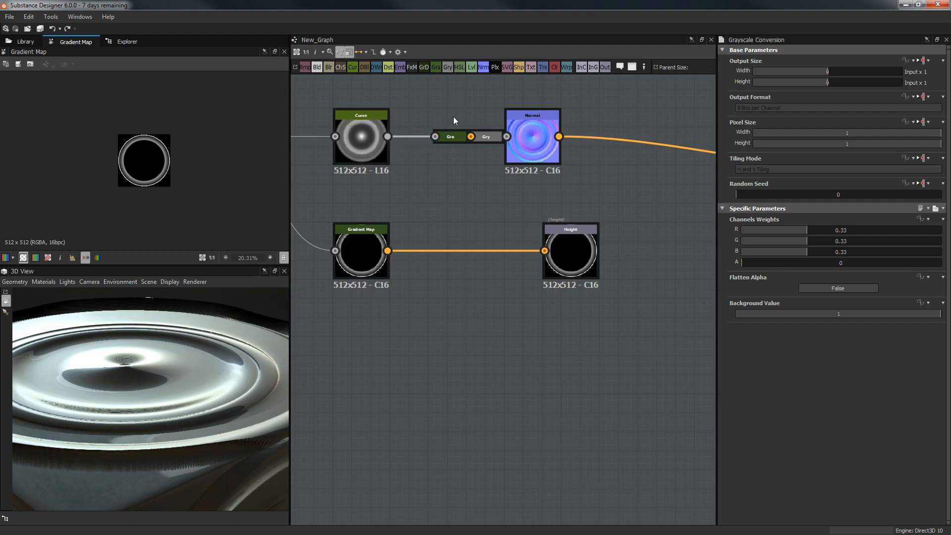
pyautogui.hotkey('ctrl', 'z')
pyautogui.hotkey('ctrl', 'z')
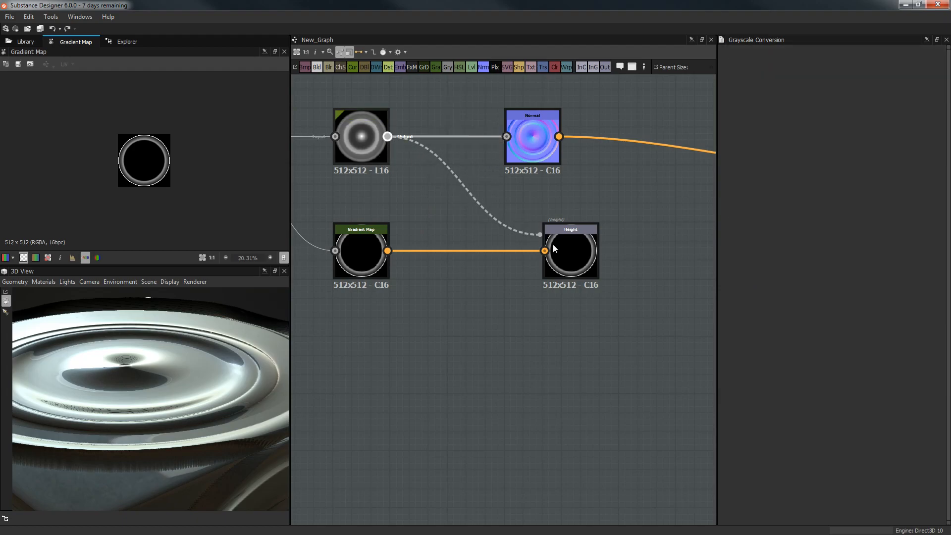
pyautogui.moveTo(553, 244); pyautogui.dragTo(547, 248)
# Add two points to the Curve node's curve, at about 0.34/0.62 and about 0.94/0.98
pyautogui.click(361, 135)
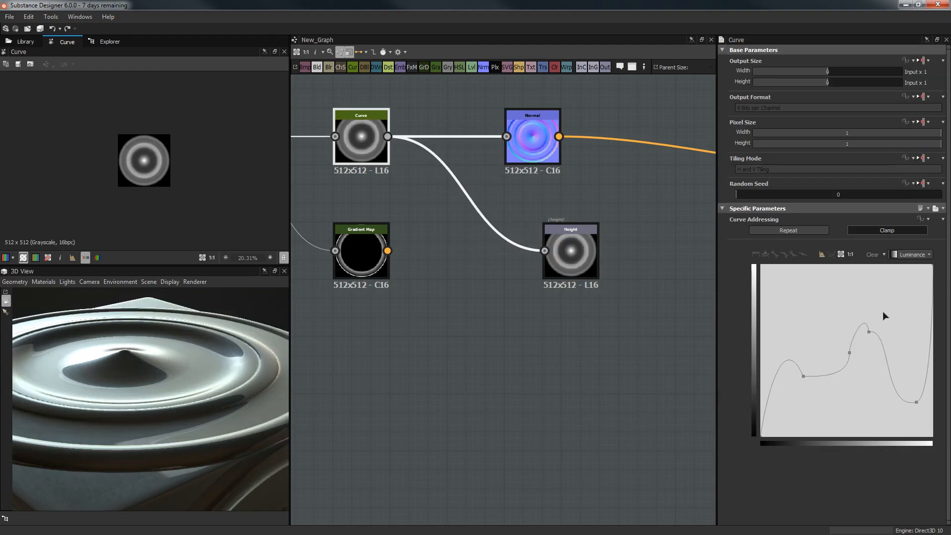
pyautogui.click(837, 370)
pyautogui.moveTo(837, 370); pyautogui.dragTo(819, 329)
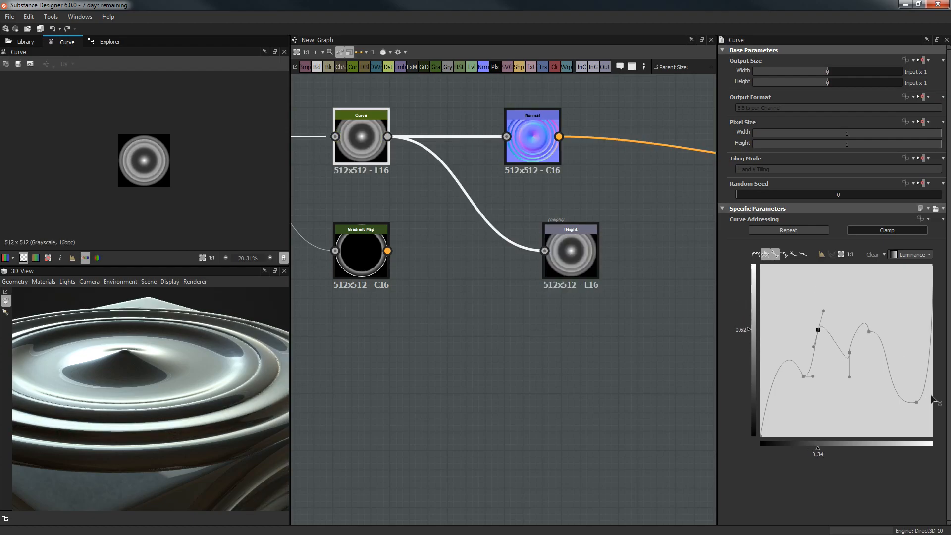
pyautogui.doubleClick(926, 378)
pyautogui.moveTo(926, 377); pyautogui.dragTo(903, 232)
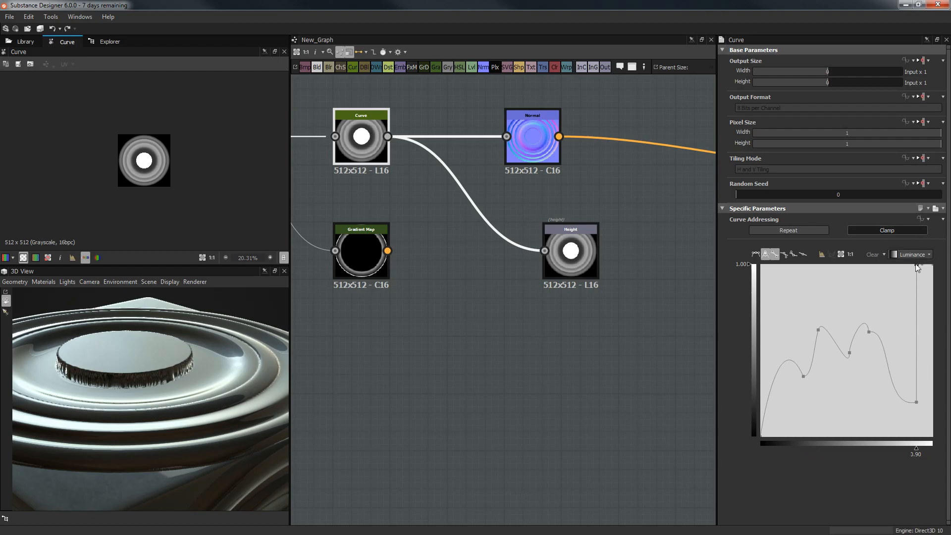
pyautogui.moveTo(917, 268); pyautogui.dragTo(923, 279)
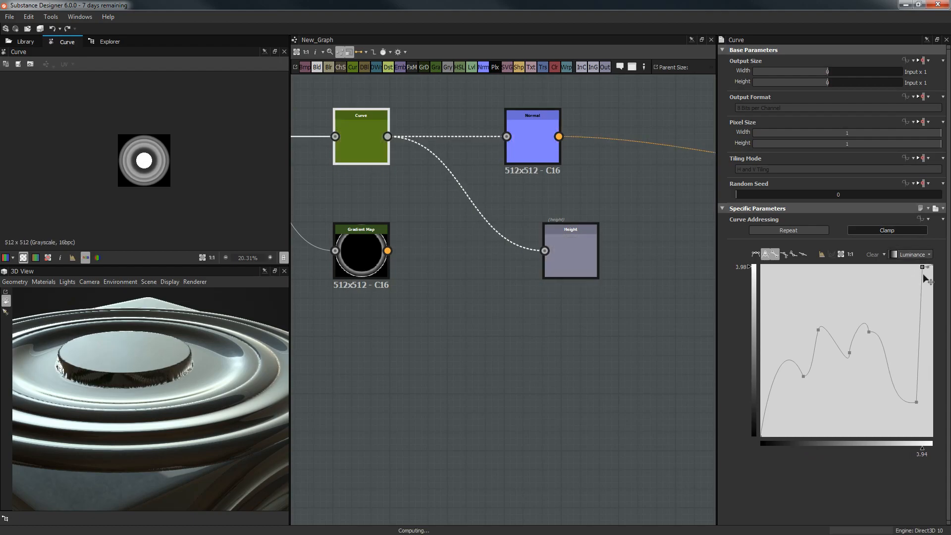
# Move the low point near the curve's bright end to about 0.82/0.77 and inspect the rings in the 3D view
pyautogui.moveTo(917, 403); pyautogui.dragTo(903, 303)
pyautogui.moveTo(241, 402); pyautogui.dragTo(288, 317)
pyautogui.moveTo(430, 187); pyautogui.dragTo(502, 189, button='middle')
pyautogui.moveTo(106, 383); pyautogui.dragTo(184, 401)
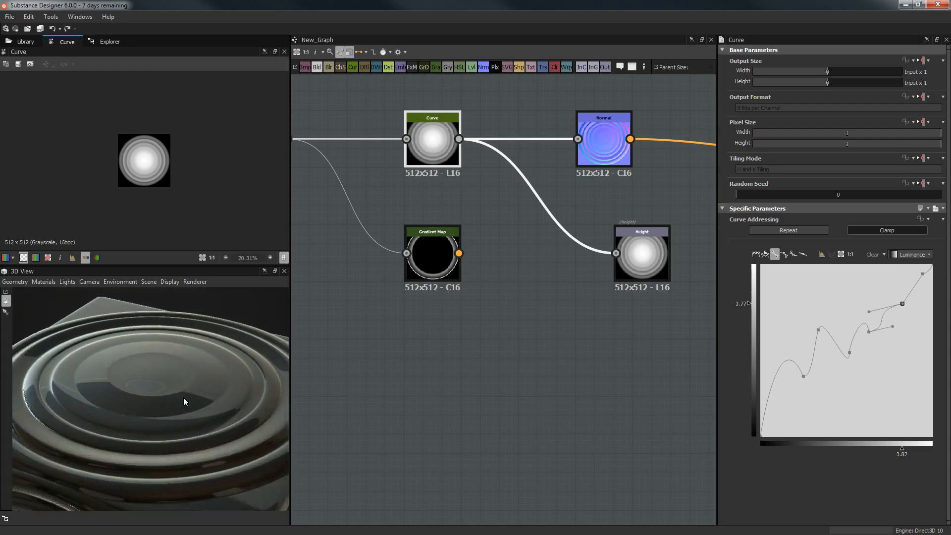
pyautogui.moveTo(251, 346); pyautogui.dragTo(270, 401)
# Align the Height output directly beneath the Normal node and select the Normal node
pyautogui.moveTo(509, 319); pyautogui.dragTo(518, 368, button='middle')
pyautogui.scroll(-2, 518, 367)
pyautogui.scroll(2, 519, 368)
pyautogui.moveTo(569, 346); pyautogui.dragTo(364, 327, button='middle')
pyautogui.moveTo(472, 273); pyautogui.dragTo(433, 331)
pyautogui.click(424, 184)
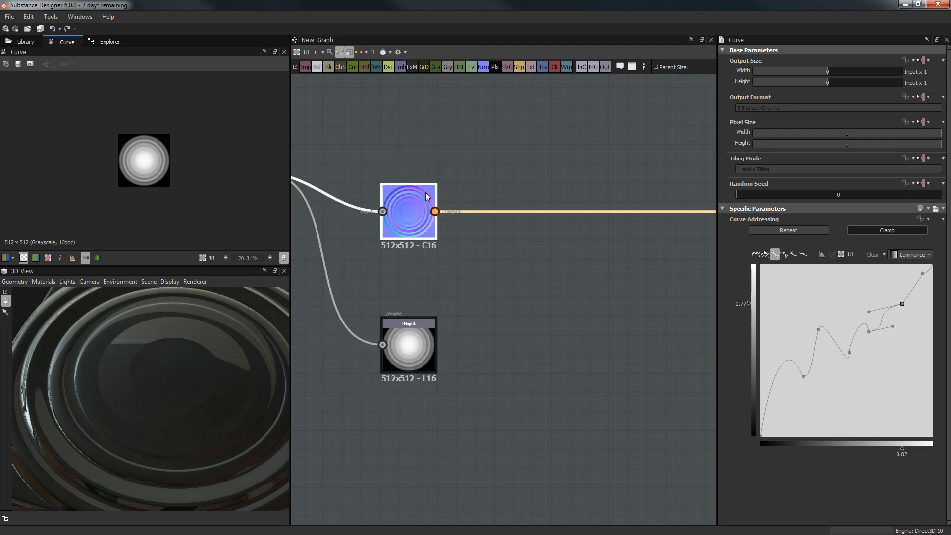
pyautogui.moveTo(457, 238); pyautogui.dragTo(575, 224, button='middle')
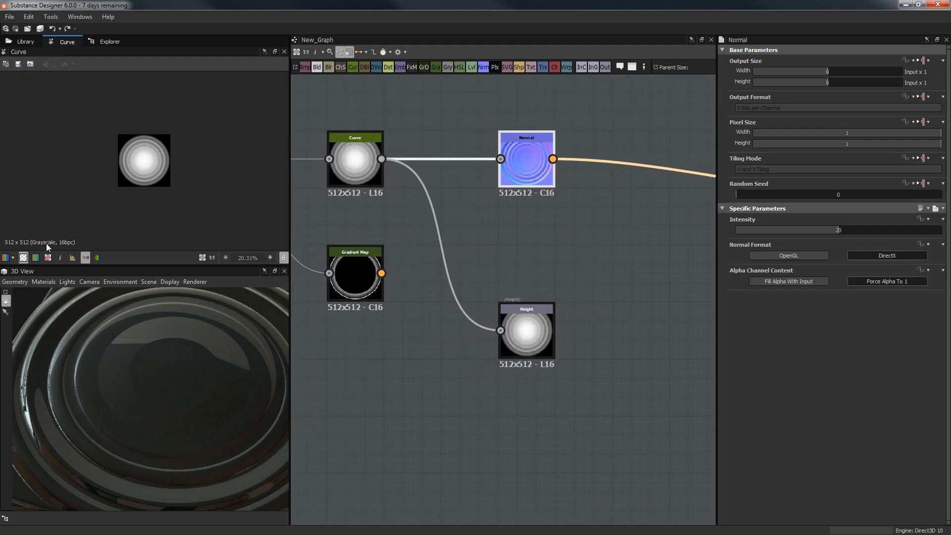
# Collapse the library's mdl and Functions categories and look through the Material Filters nodes
pyautogui.click(27, 45)
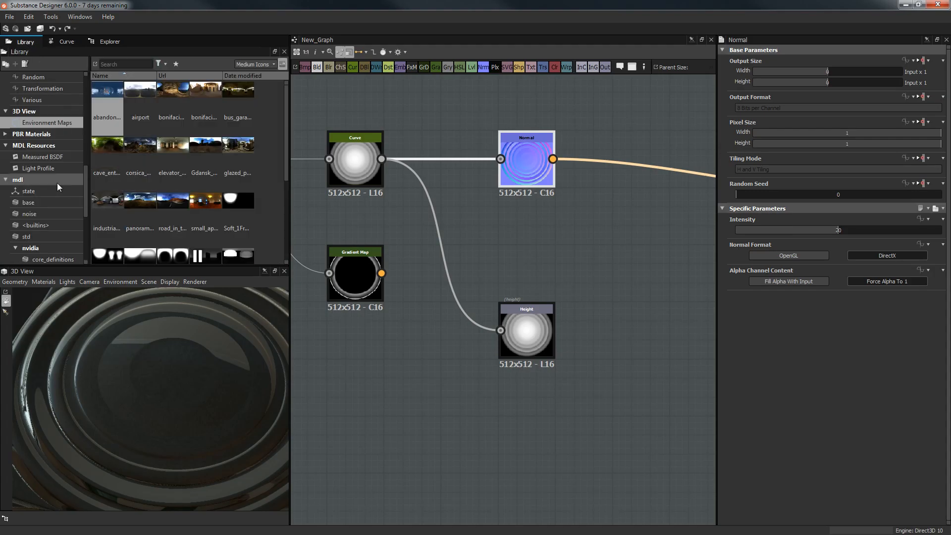
pyautogui.scroll(-1, 29, 209)
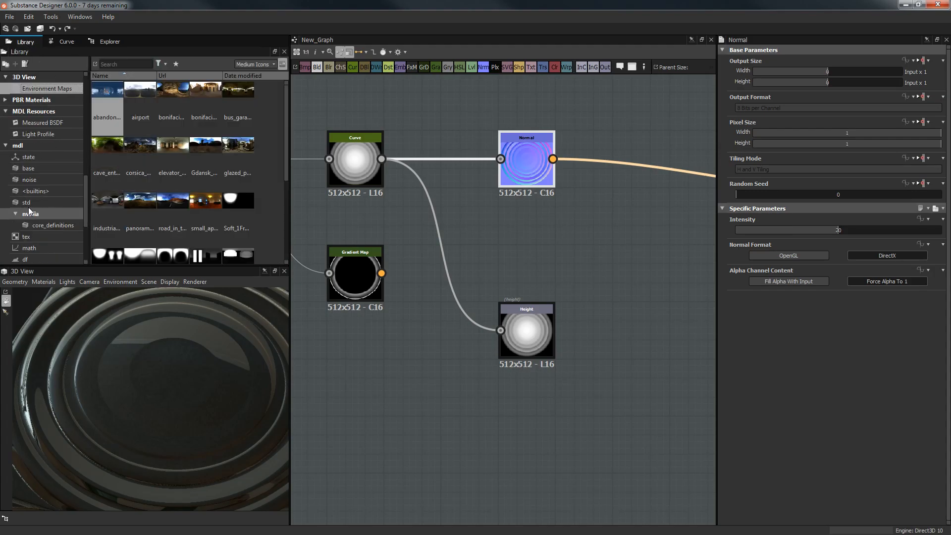
pyautogui.click(5, 145)
pyautogui.scroll(3, 30, 199)
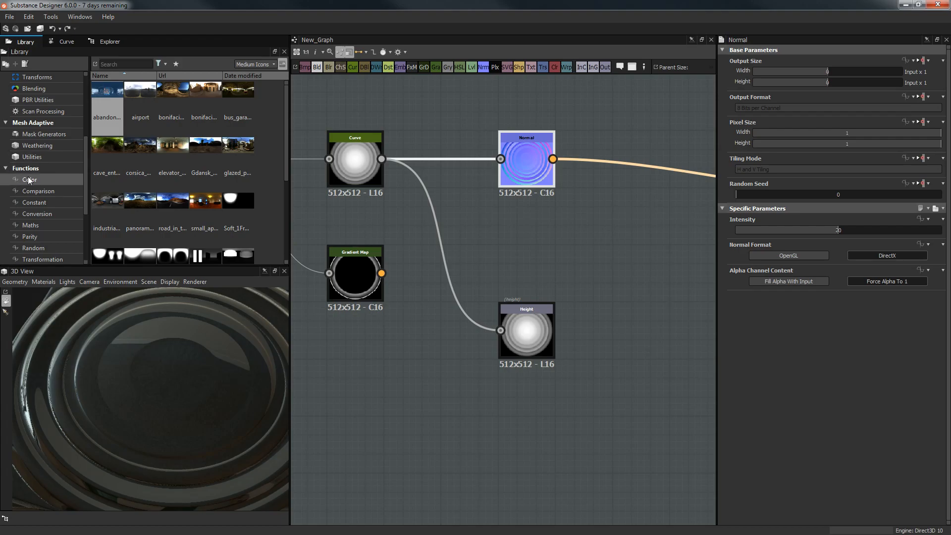
pyautogui.click(5, 170)
pyautogui.scroll(1, 35, 148)
pyautogui.scroll(2, 35, 144)
pyautogui.click(35, 145)
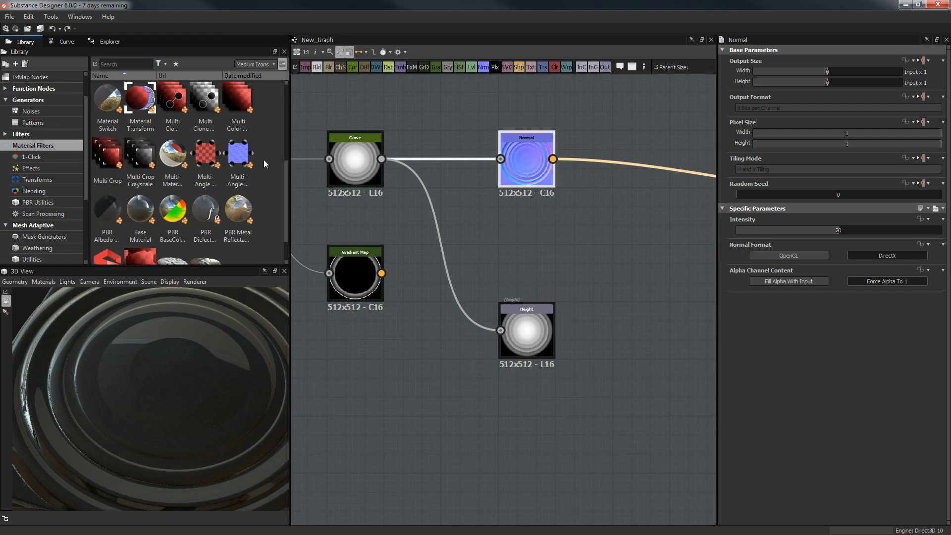
pyautogui.moveTo(283, 134); pyautogui.dragTo(292, 228)
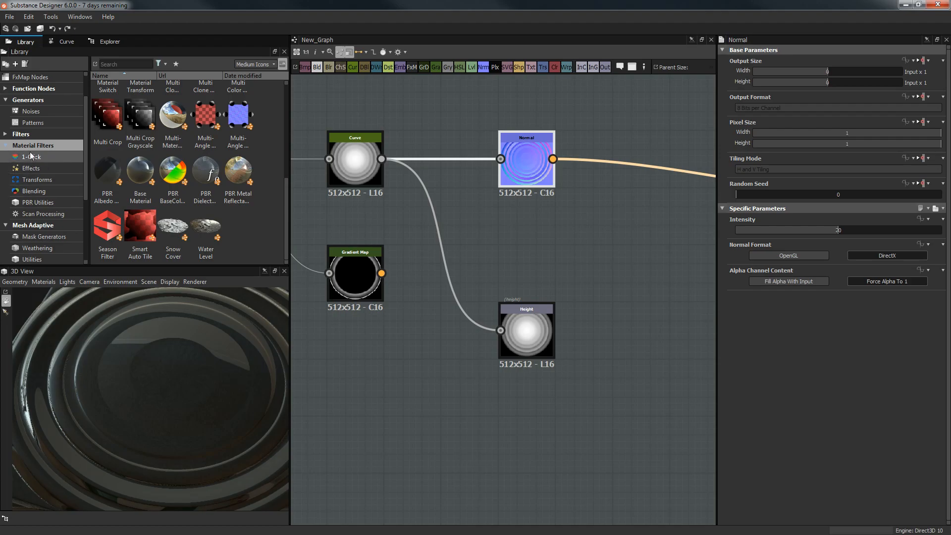
# Look through the Adjustments and Blurs nodes in the library's Filters category
pyautogui.click(5, 134)
pyautogui.click(35, 145)
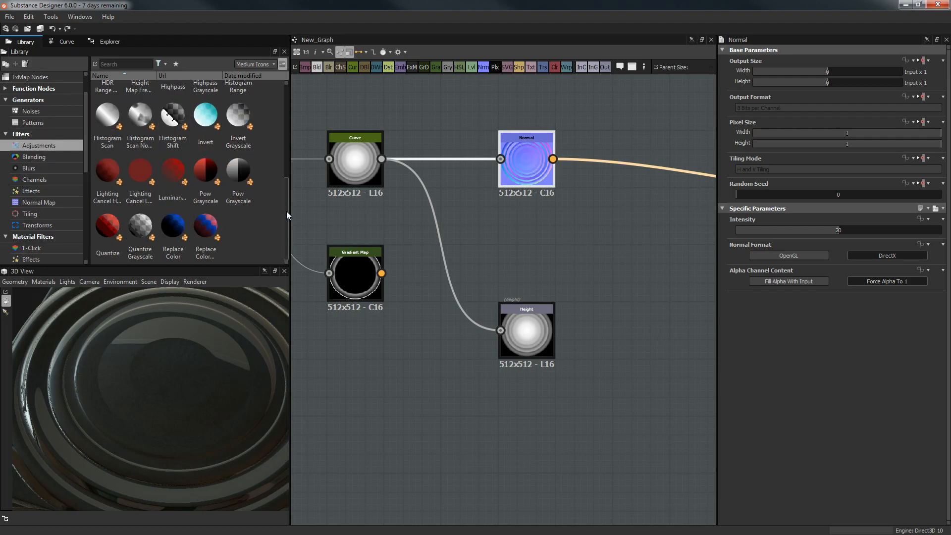
pyautogui.moveTo(287, 212); pyautogui.dragTo(291, 129)
pyautogui.click(51, 168)
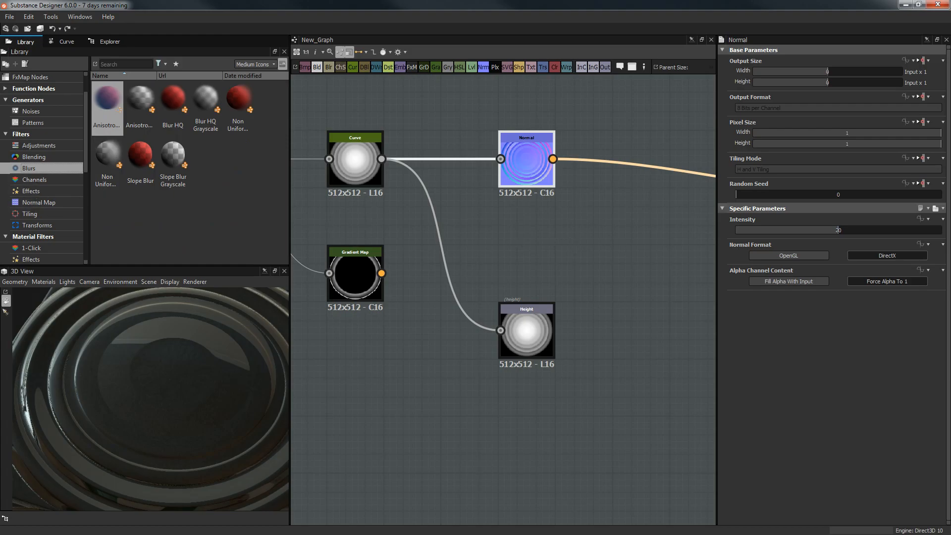
pyautogui.scroll(-3, 462, 210)
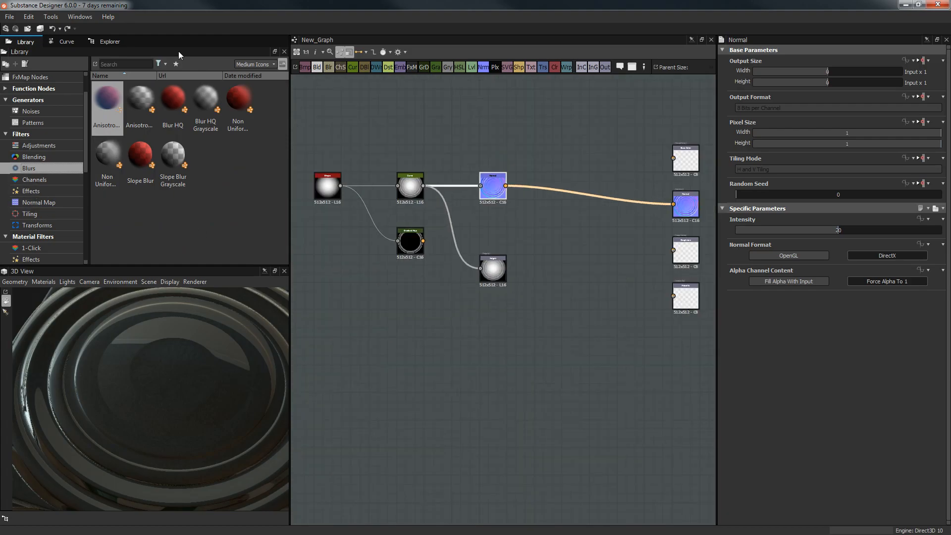
# Reopen the Concrete_Rubble graph and delete the leftover Shape, Curve, Gradient Map and Normal test nodes
pyautogui.click(110, 42)
pyautogui.doubleClick(68, 96)
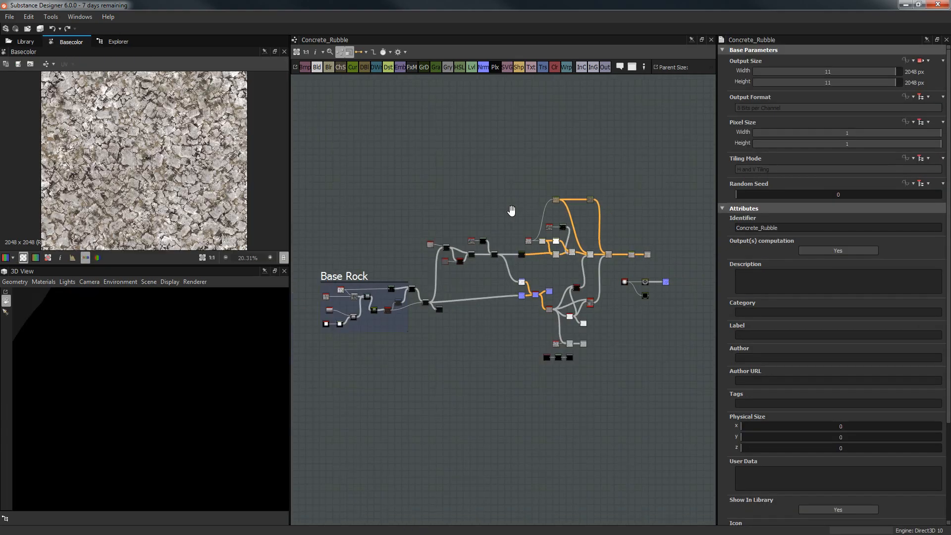
pyautogui.moveTo(511, 211); pyautogui.dragTo(511, 156, button='middle')
pyautogui.scroll(2, 517, 169)
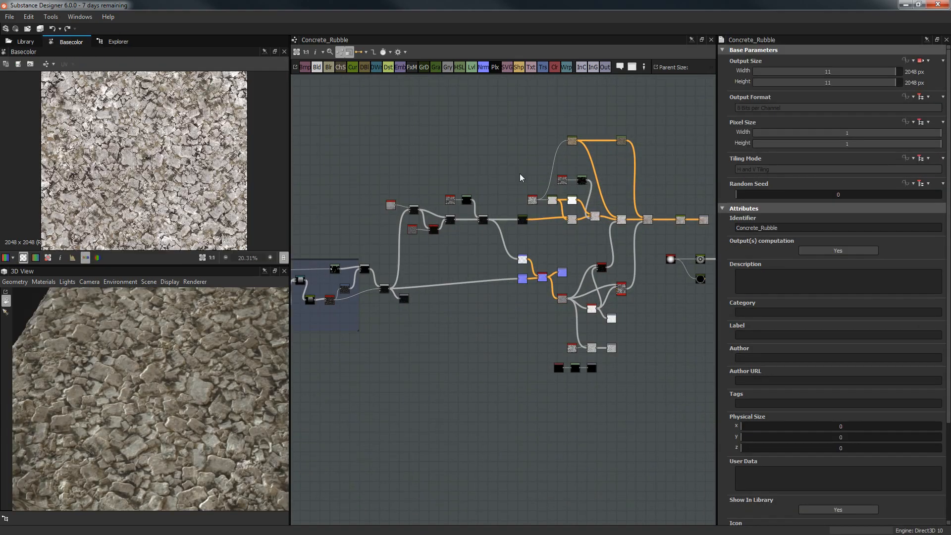
pyautogui.moveTo(678, 286); pyautogui.dragTo(613, 249, button='middle')
pyautogui.click(600, 220)
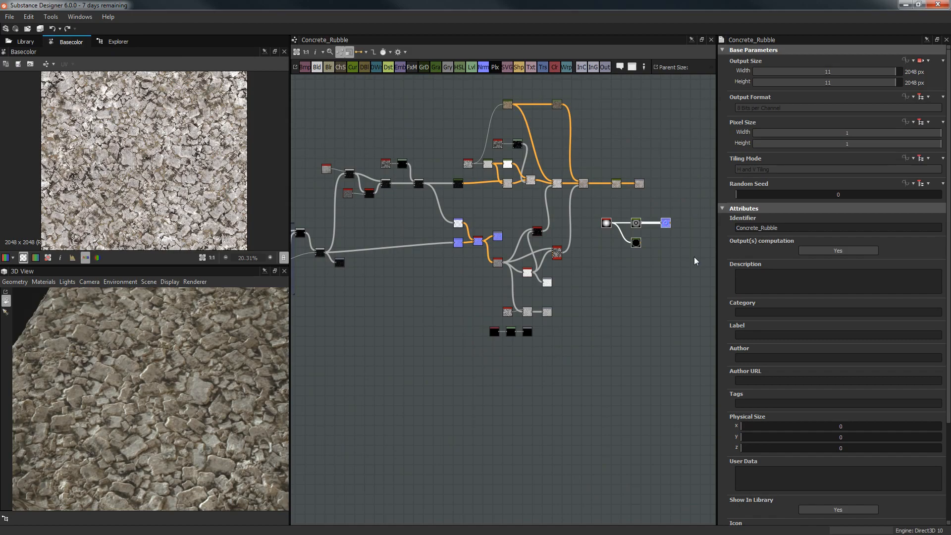
pyautogui.press('Delete')
# Inspect the rubble surface up close in the 3D view
pyautogui.moveTo(581, 260); pyautogui.dragTo(588, 259, button='middle')
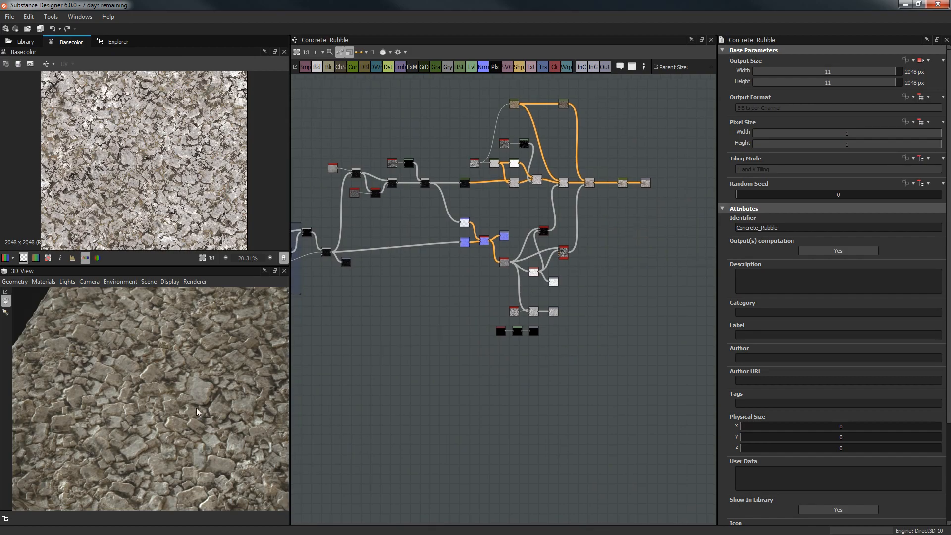
pyautogui.scroll(-5, 184, 415)
pyautogui.scroll(4, 160, 377)
pyautogui.moveTo(159, 377); pyautogui.dragTo(194, 484)
pyautogui.scroll(3, 173, 442)
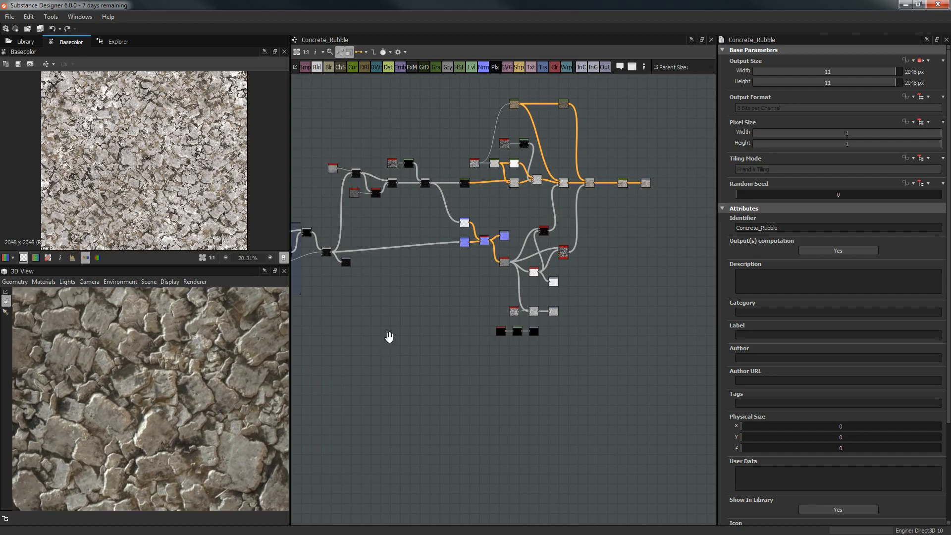
pyautogui.moveTo(389, 337); pyautogui.dragTo(437, 348, button='middle')
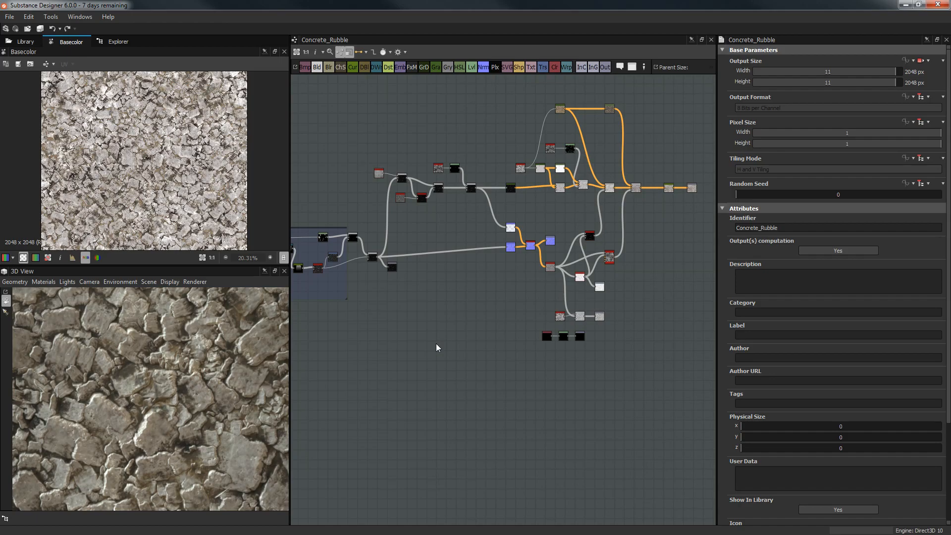
# Move the Normal output and the node beneath it up to line up with the two normal-map nodes before the combine
pyautogui.click(551, 267)
pyautogui.moveTo(552, 268); pyautogui.dragTo(551, 261)
pyautogui.click(542, 276)
pyautogui.scroll(3, 548, 251)
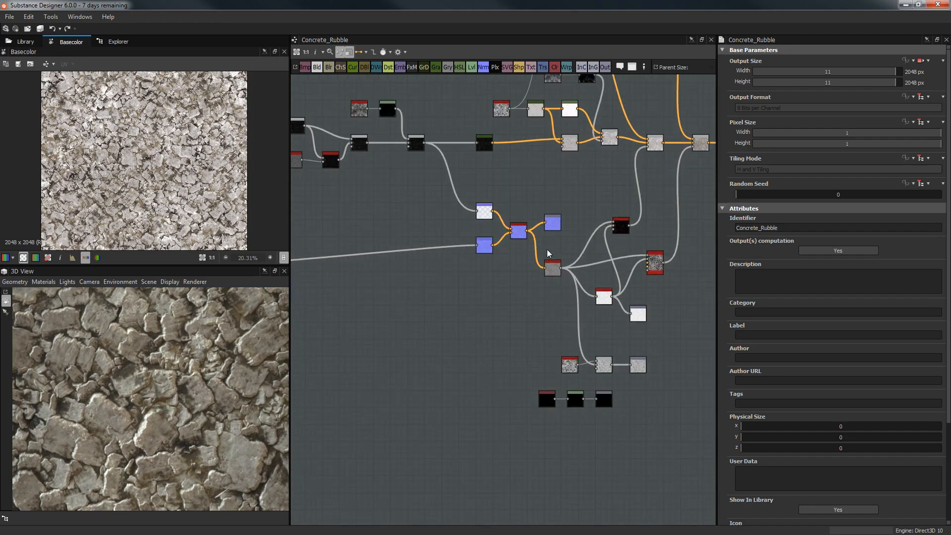
pyautogui.moveTo(552, 262); pyautogui.dragTo(553, 241)
pyautogui.moveTo(573, 258); pyautogui.dragTo(535, 263, button='middle')
pyautogui.moveTo(647, 245); pyautogui.dragTo(523, 279, button='middle')
pyautogui.moveTo(603, 221); pyautogui.dragTo(590, 252, button='middle')
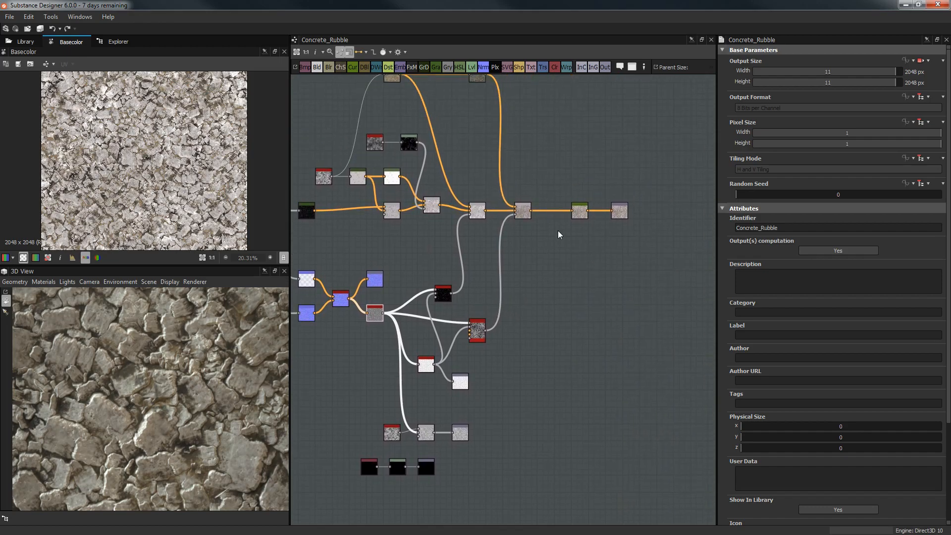
# Tighten the end of the base colour chain by moving the last two Blend nodes and the Base Color output closer to the node between them
pyautogui.moveTo(553, 197); pyautogui.dragTo(575, 190, button='middle')
pyautogui.moveTo(493, 179); pyautogui.dragTo(572, 211)
pyautogui.click(602, 221)
pyautogui.scroll(4, 602, 240)
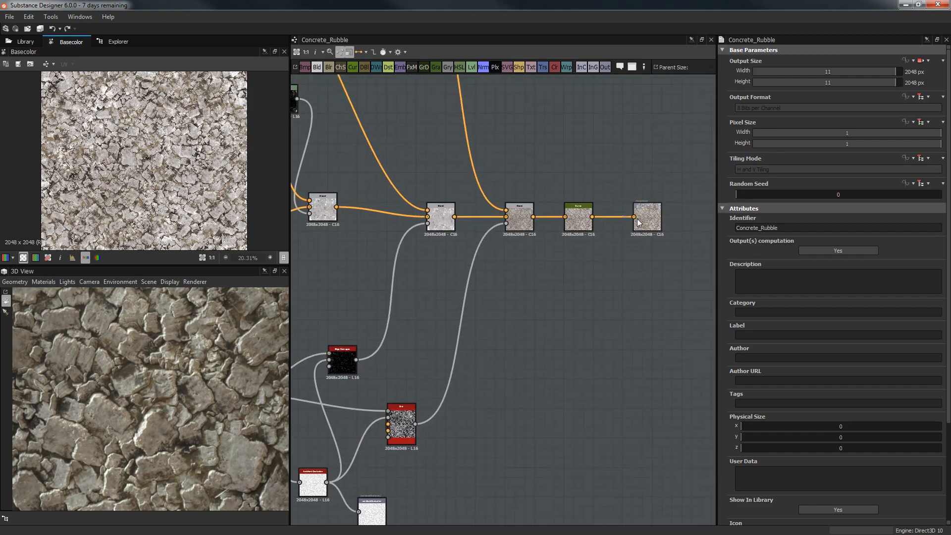
pyautogui.moveTo(646, 222); pyautogui.dragTo(636, 223)
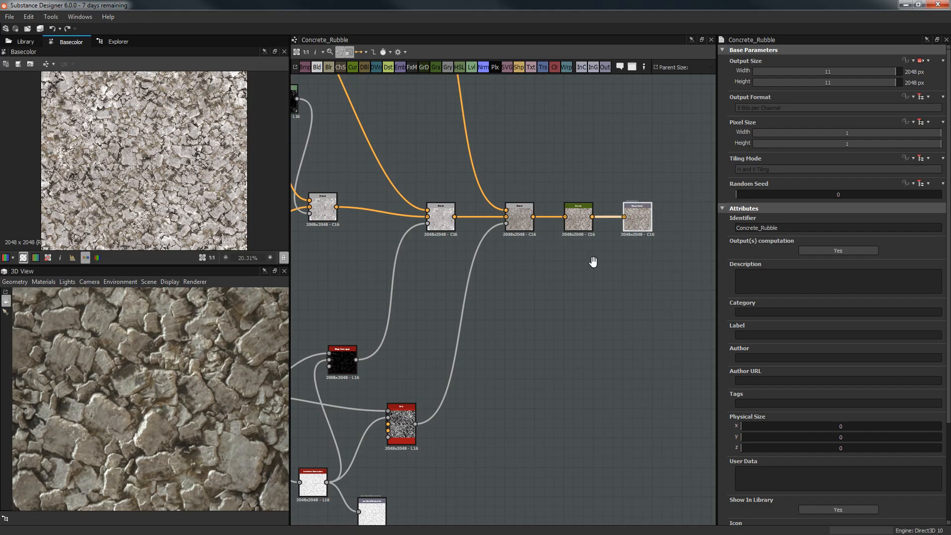
pyautogui.moveTo(593, 262); pyautogui.dragTo(621, 282, button='middle')
pyautogui.scroll(-3, 600, 274)
pyautogui.moveTo(551, 160); pyautogui.dragTo(578, 136, button='middle')
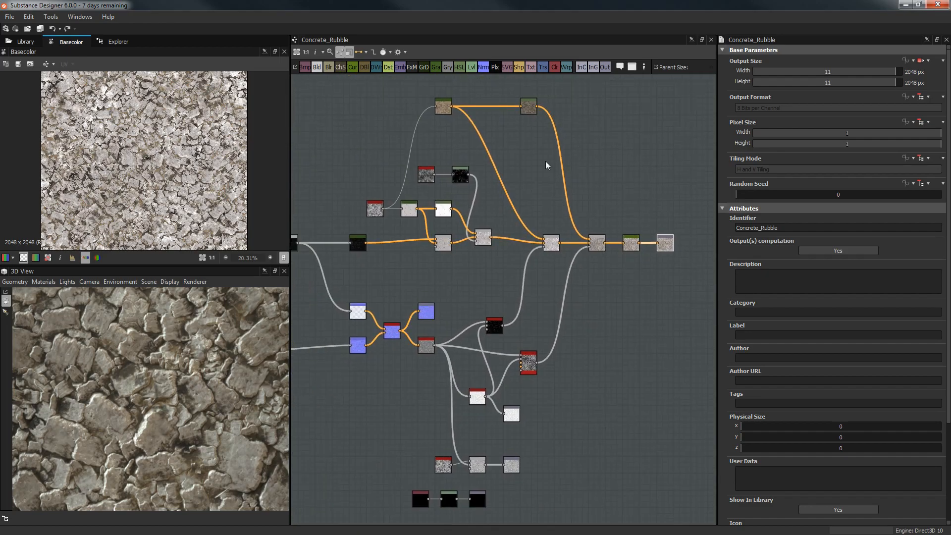